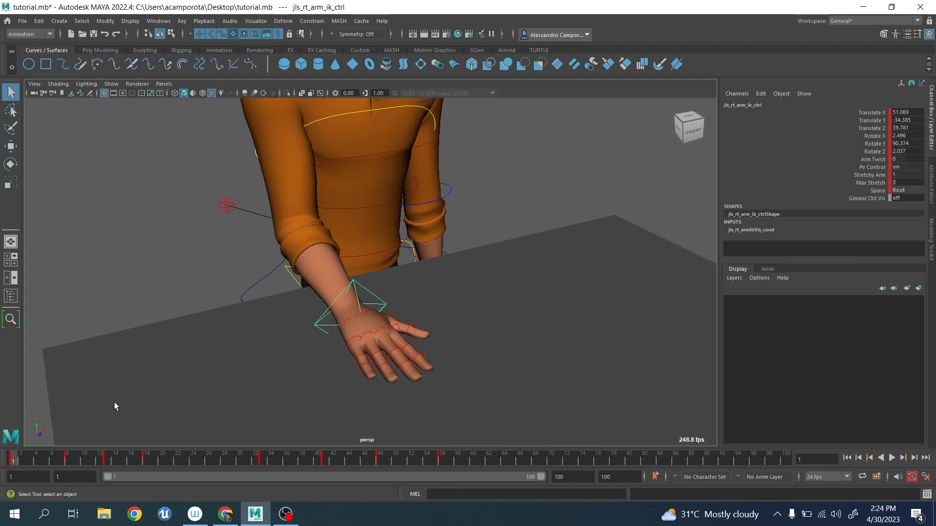
Play the right arm animation and view the hand pose on the table at frame 56.
key(alt+v)
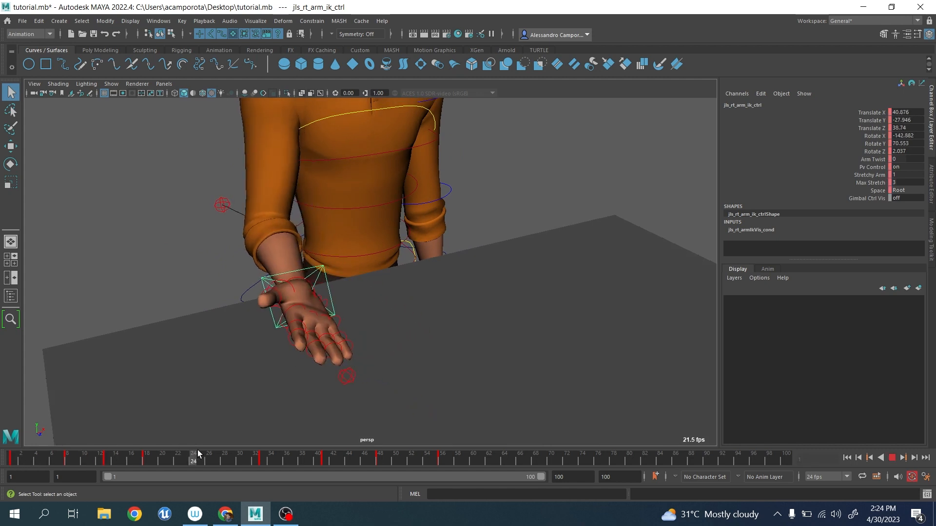
drag(283, 452, 440, 447)
alt+drag(298, 371, 380, 395)
alt+middle_drag(380, 395, 353, 337)
scroll(353, 336, up, 3)
alt+drag(353, 337, 340, 306)
scroll(344, 325, up, 3)
scroll(331, 300, down, 5)
key(e)
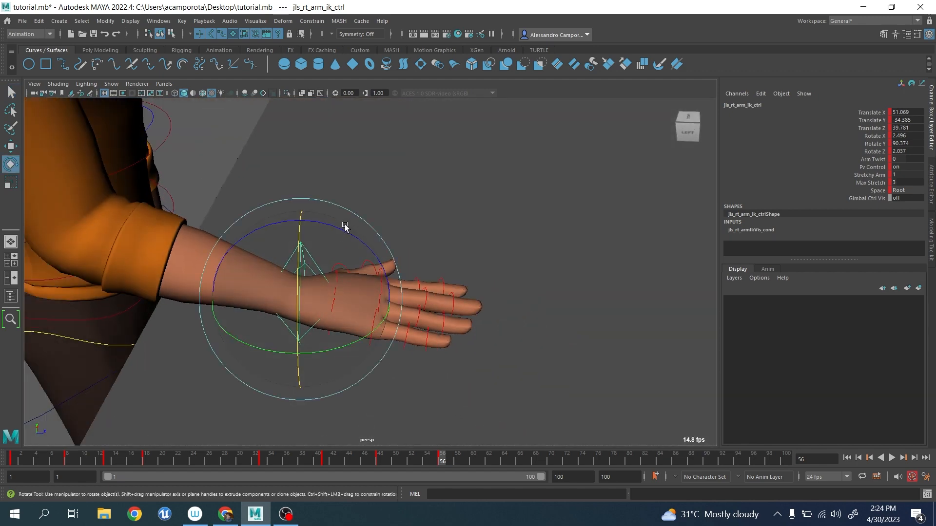
Examine the right hand and its wrist control from the side, the front and above.
alt+drag(344, 227, 309, 314)
scroll(407, 325, up, 3)
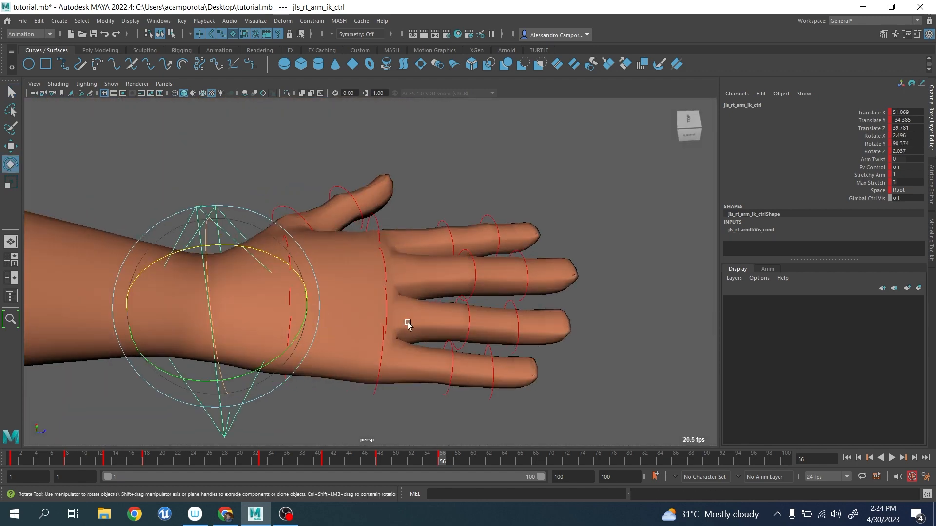
alt+drag(381, 295, 292, 326)
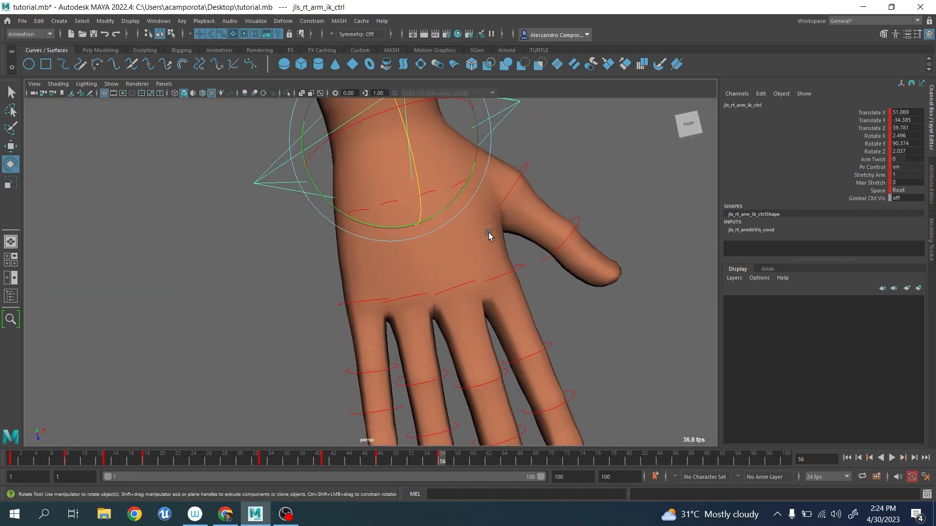
scroll(488, 234, down, 5)
alt+drag(385, 285, 371, 245)
scroll(399, 230, down, 3)
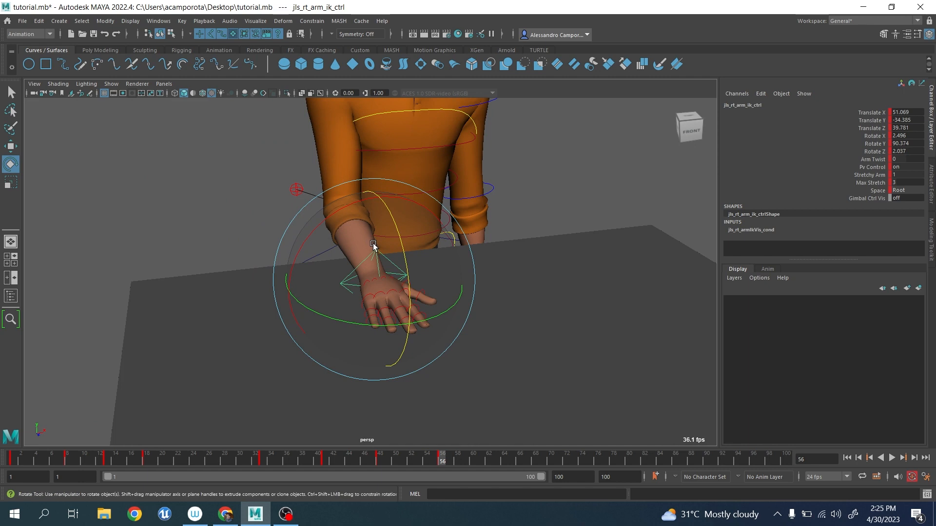
alt+drag(361, 234, 370, 288)
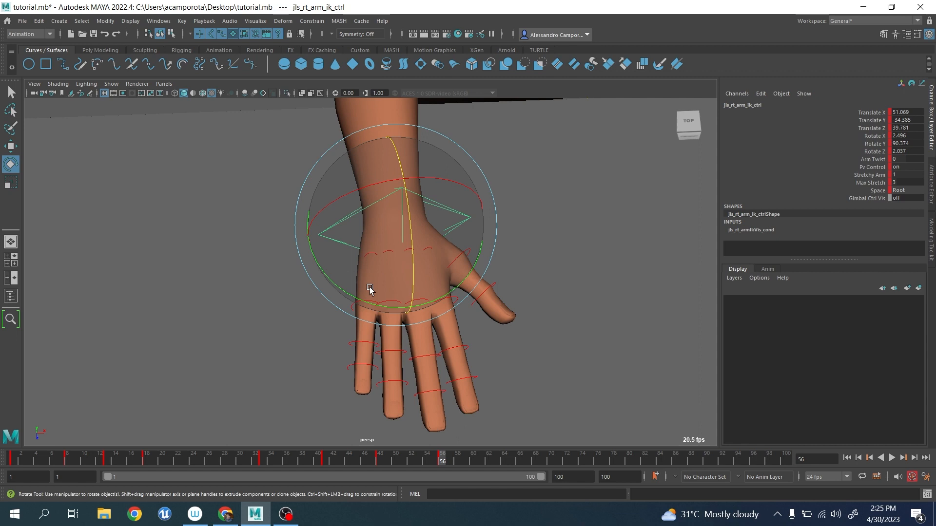
mouse_move(361, 319)
alt+mouse_down()
mouse_move(359, 298)
mouse_move(370, 328)
alt+mouse_up()
Hide the viewport grid and create a locator at the origin.
scroll(370, 328, down, 4)
click(104, 93)
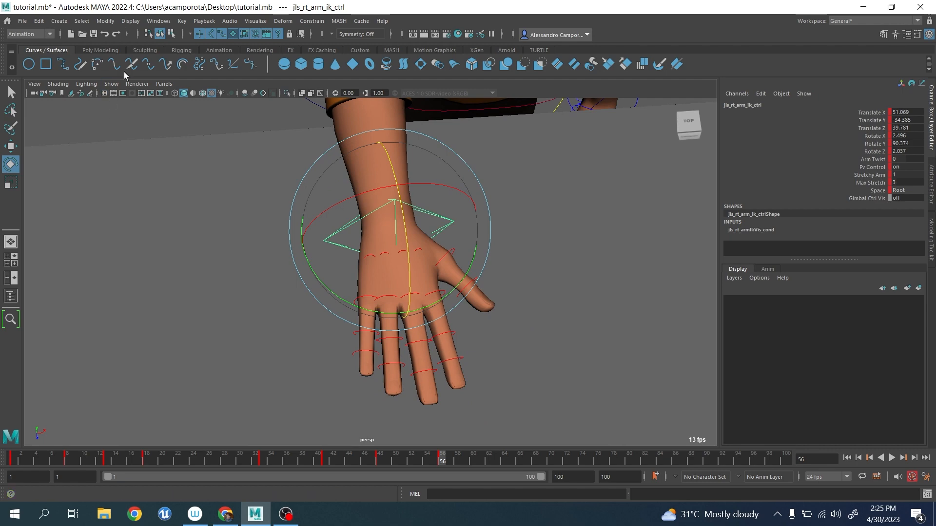
click(180, 50)
click(29, 64)
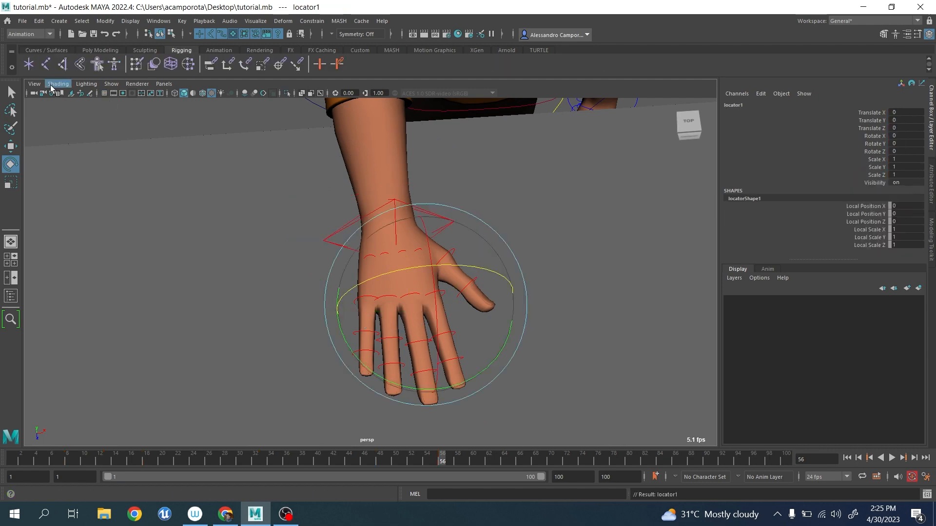
Move the locator beside the right hand to about X -23.2, Y 115, Z 47.8 and scale it uniformly to about 6.68.
alt+drag(341, 205, 392, 164)
scroll(392, 163, down, 6)
key(w)
drag(310, 385, 291, 186)
scroll(338, 228, up, 5)
key(e)
key(r)
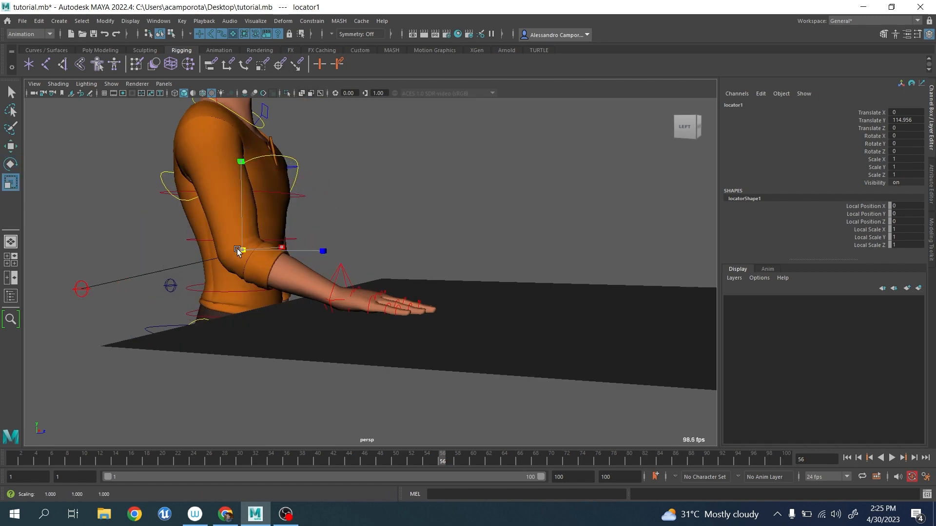
drag(241, 250, 429, 293)
key(w)
alt+drag(429, 293, 444, 334)
scroll(444, 334, up, 4)
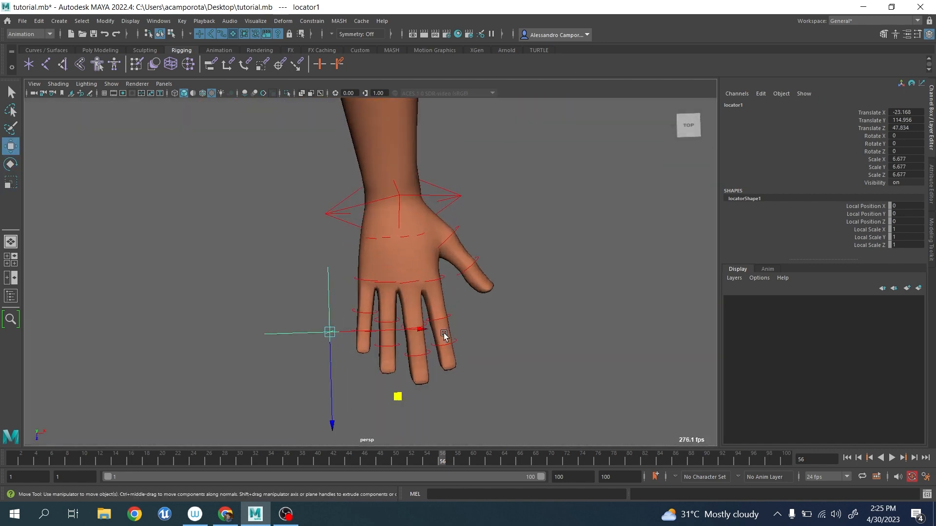
Parent the locator to the right arm IK control and set all its translate and rotate values to 0.
click(452, 194)
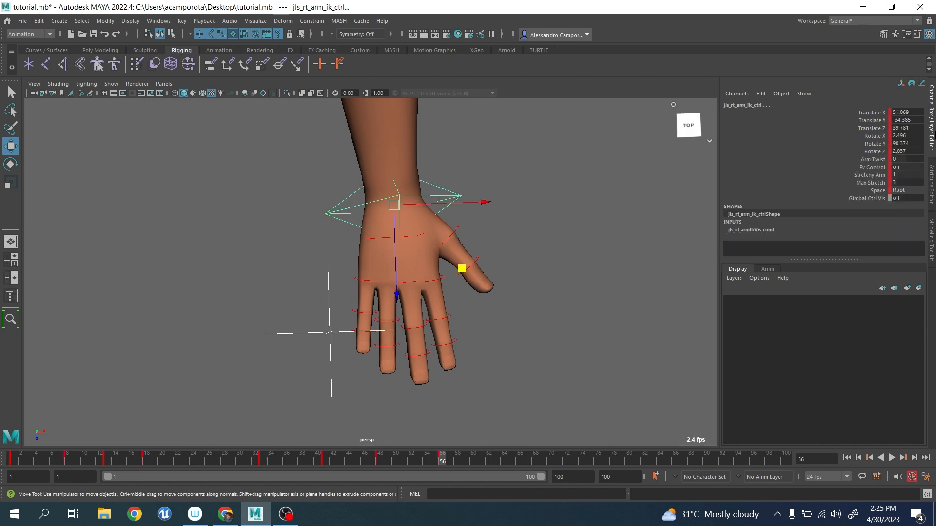
key(p)
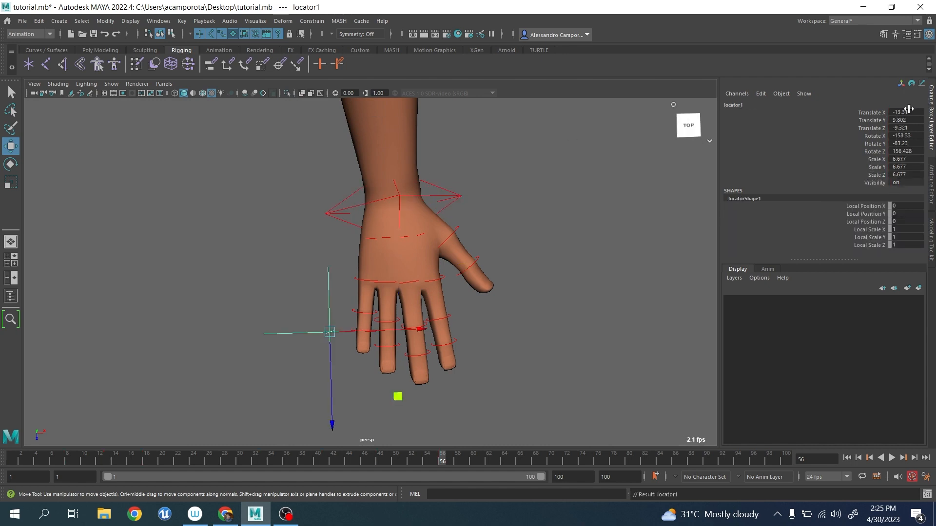
drag(908, 109, 908, 151)
text(0)
key(Return)
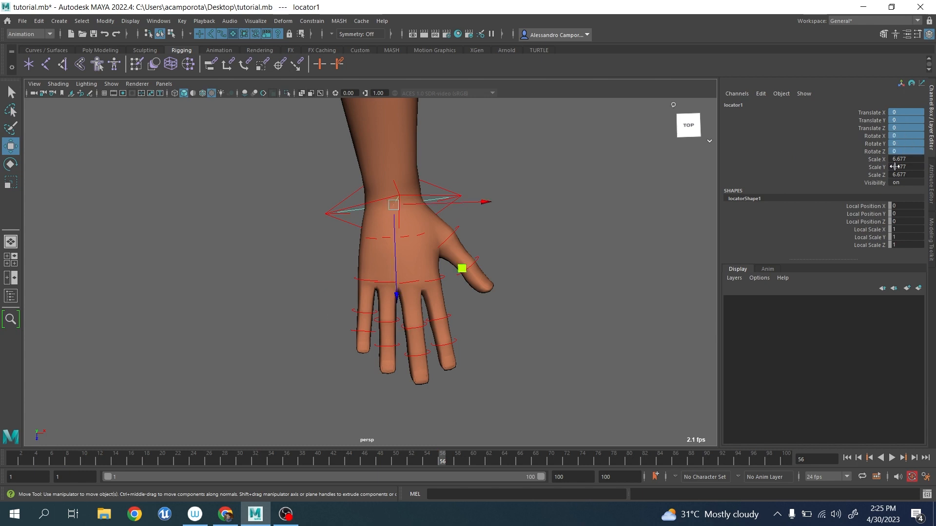
Unparent the wrist locator from the right arm IK control.
click(40, 21)
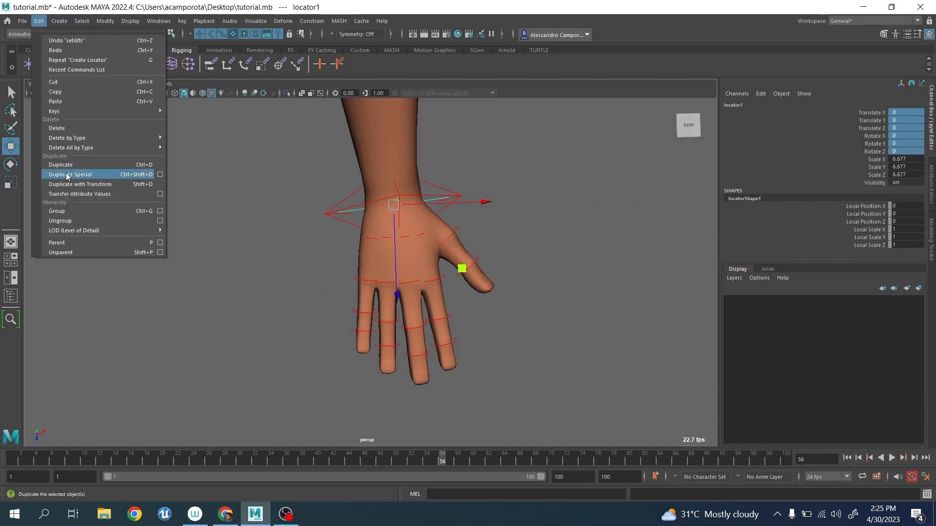
click(64, 243)
alt+drag(63, 252, 370, 235)
alt+drag(339, 196, 395, 234)
Go to frame 1 and place a duplicate of the locator at the middle knuckles, about X -15.1, Y 102.8, Z 43.
click(17, 463)
alt+drag(260, 298, 312, 335)
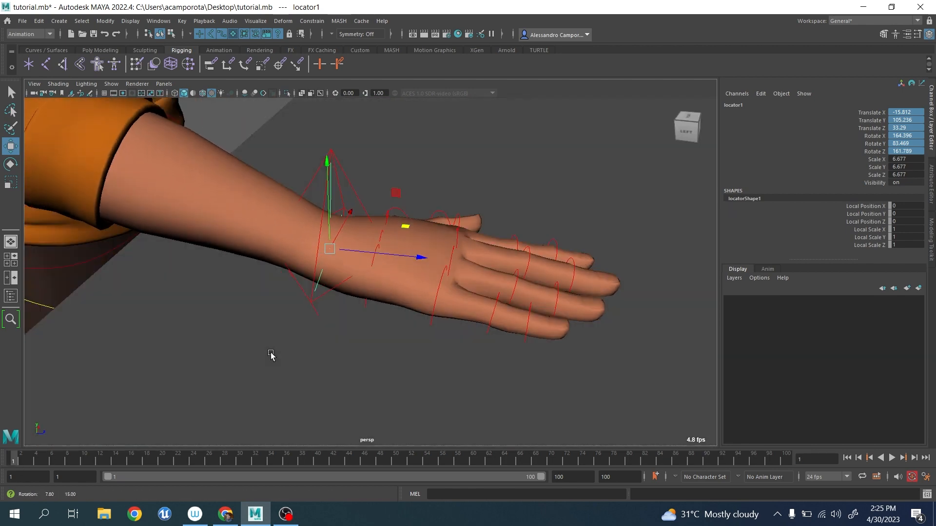
mouse_move(395, 191)
shift+mouse_down()
mouse_move(527, 199)
mouse_move(447, 263)
mouse_move(351, 203)
mouse_move(349, 179)
mouse_move(406, 182)
mouse_move(425, 247)
mouse_move(477, 238)
mouse_move(520, 265)
mouse_move(527, 317)
mouse_move(397, 292)
mouse_move(308, 293)
shift+mouse_up()
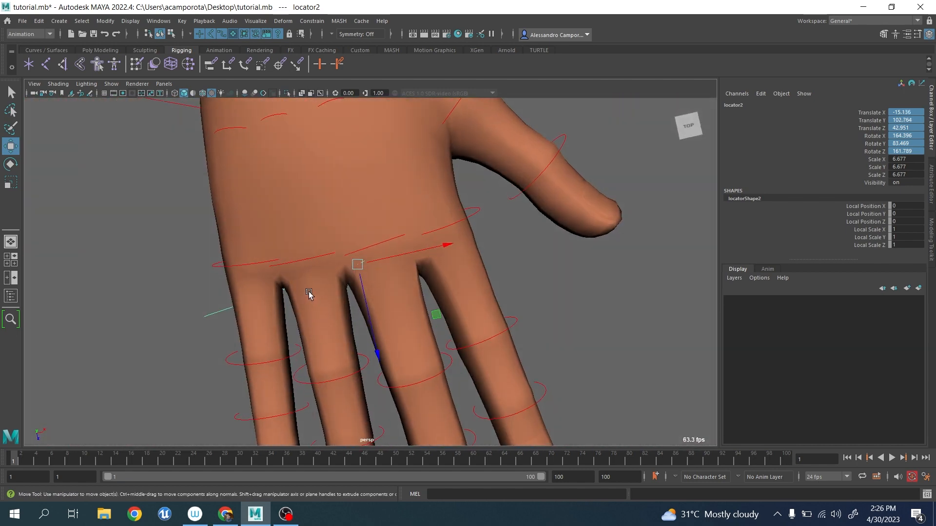
Duplicate the knuckle locator and place the copy at the little-finger knuckle, about X -19.8, Y 102.8, Z 40.6.
key(ctrl+d)
drag(436, 315, 290, 269)
alt+drag(290, 269, 319, 231)
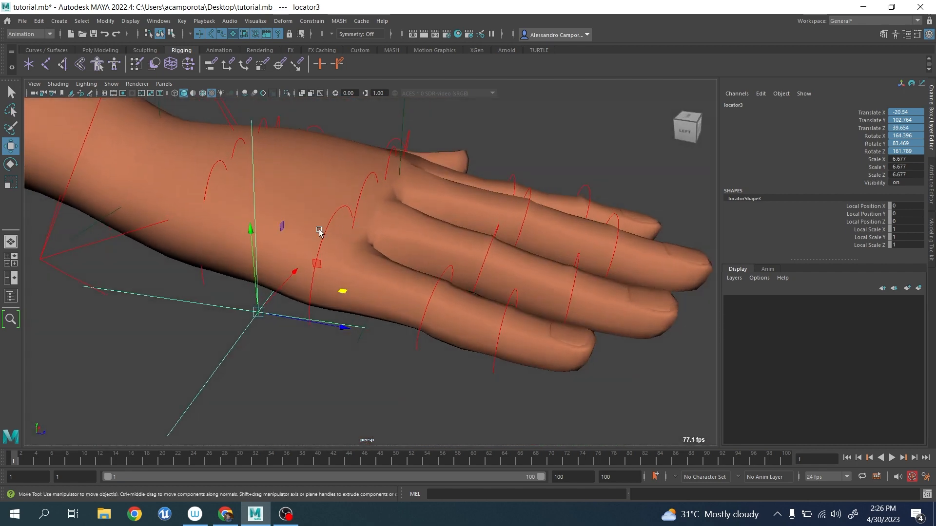
drag(313, 265, 270, 215)
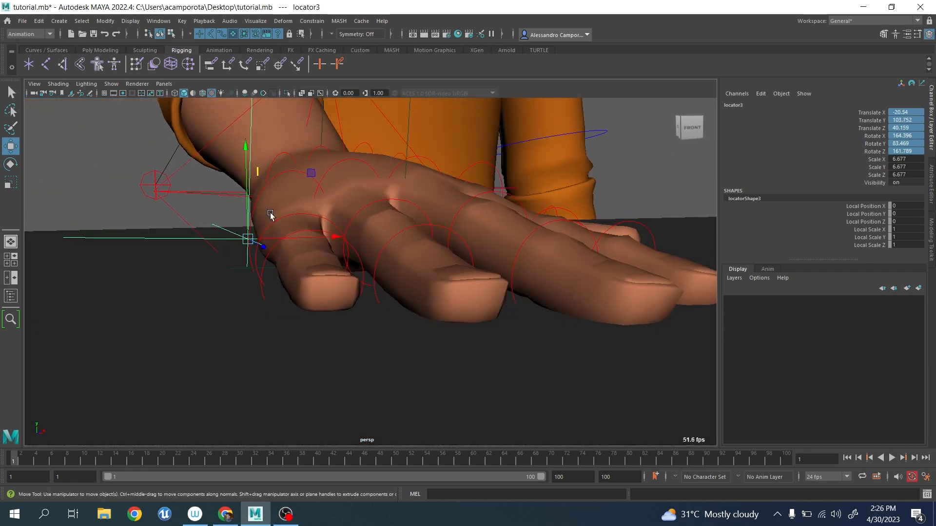
drag(313, 174, 426, 276)
drag(390, 307, 427, 307)
mouse_move(427, 307)
alt+mouse_down()
mouse_move(420, 288)
mouse_move(331, 325)
mouse_move(389, 325)
mouse_move(390, 339)
mouse_move(385, 313)
mouse_move(448, 320)
alt+mouse_up()
scroll(340, 315, down, 4)
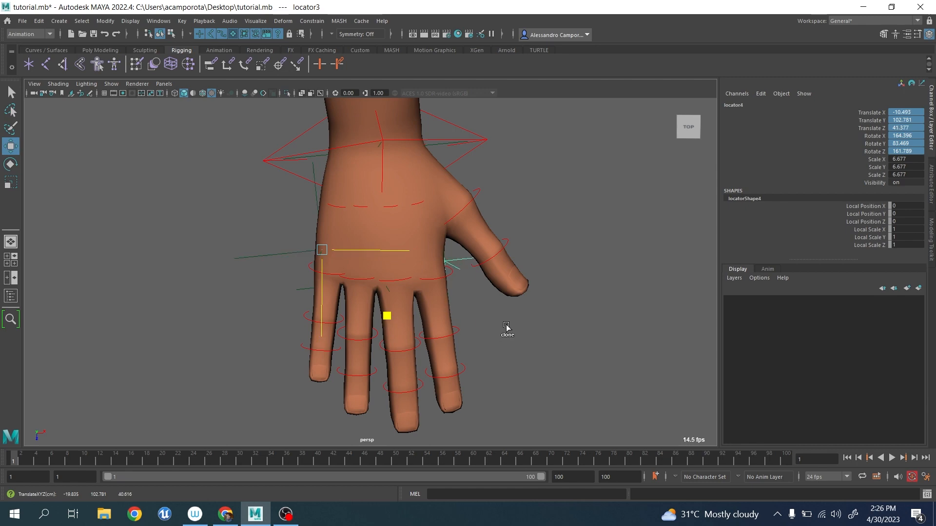
Clone the little-finger locator across the hand to the index-finger knuckle, about X -11.5, Y 102.8, Z 41.4.
mouse_move(507, 328)
alt+mouse_down()
mouse_move(522, 286)
mouse_move(507, 274)
mouse_move(440, 279)
mouse_move(452, 312)
mouse_move(501, 315)
alt+mouse_up()
alt+drag(502, 312, 468, 331)
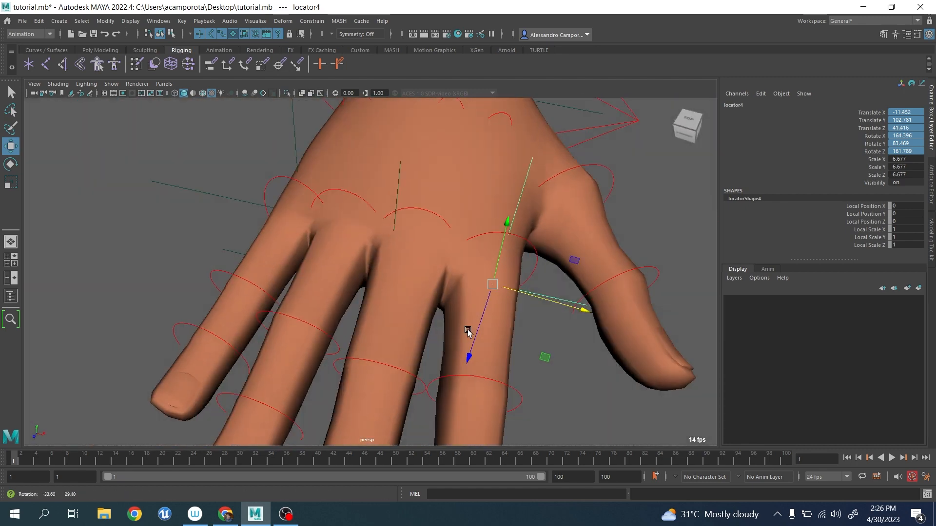
scroll(468, 332, down, 6)
alt+drag(386, 273, 402, 286)
alt+middle_drag(386, 236, 376, 269)
scroll(376, 269, up, 3)
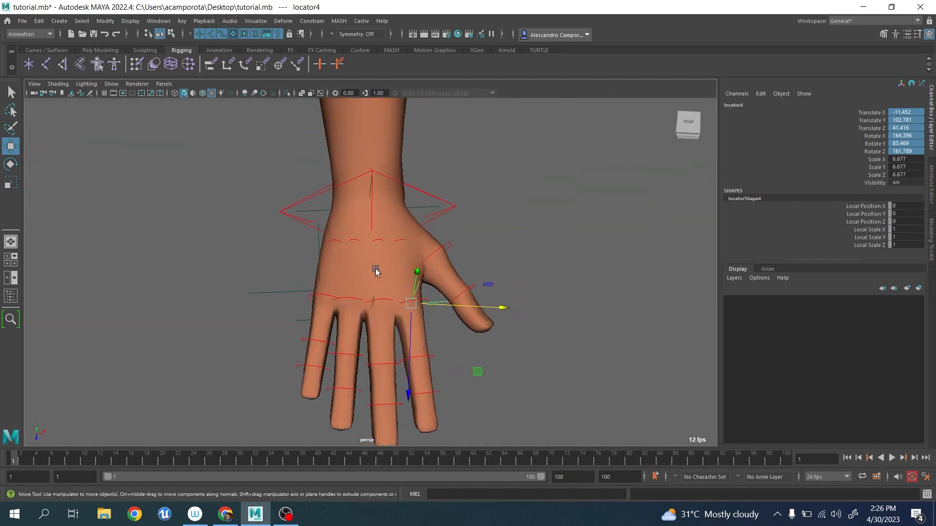
alt+drag(376, 272, 326, 217)
scroll(190, 173, up, 2)
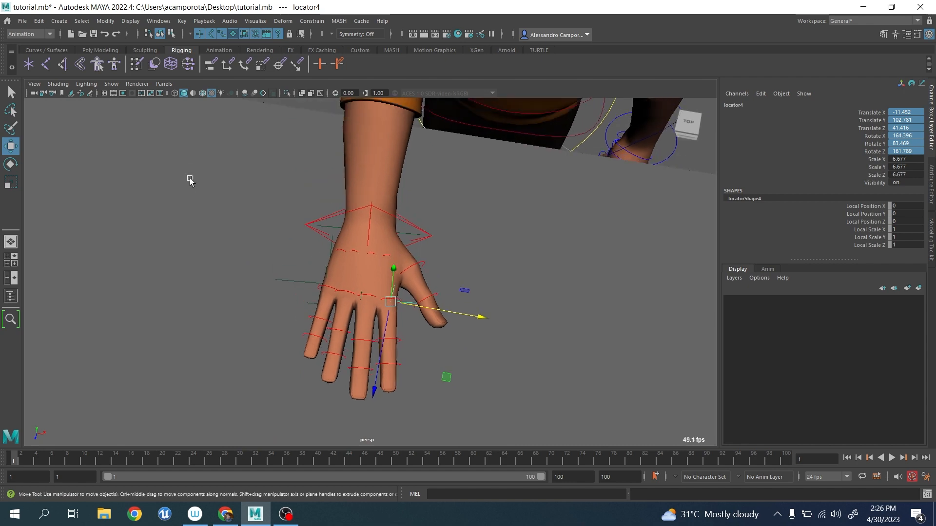
Create a NURBS circle and move it close to the right hand's thumb.
click(220, 51)
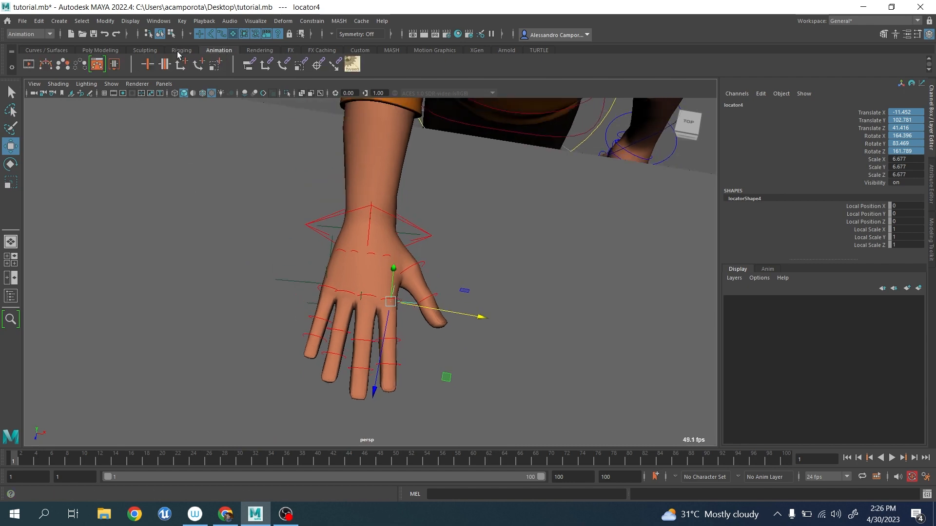
click(49, 51)
click(29, 64)
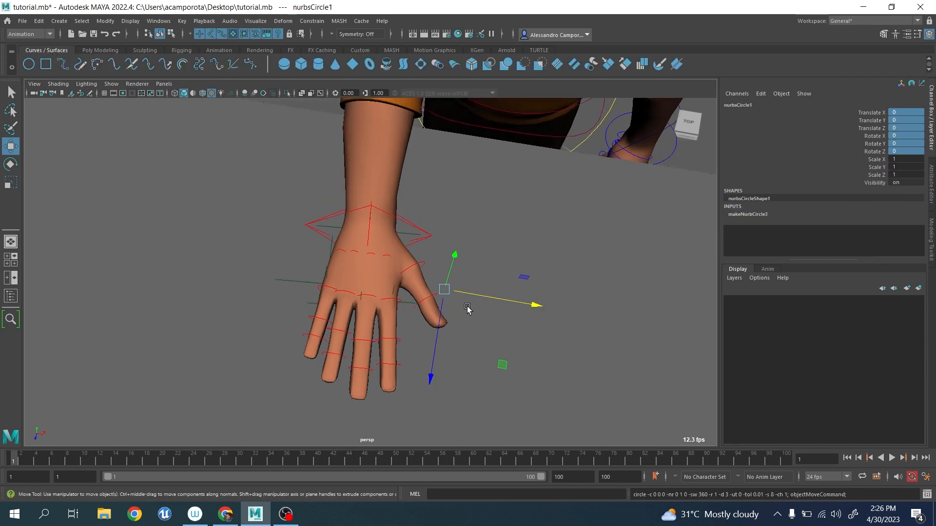
scroll(467, 308, down, 2)
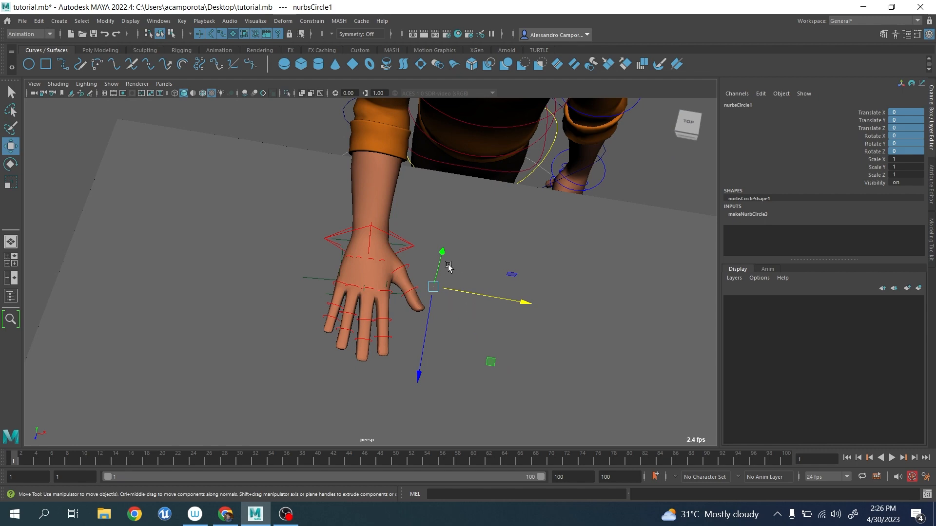
drag(449, 267, 473, 126)
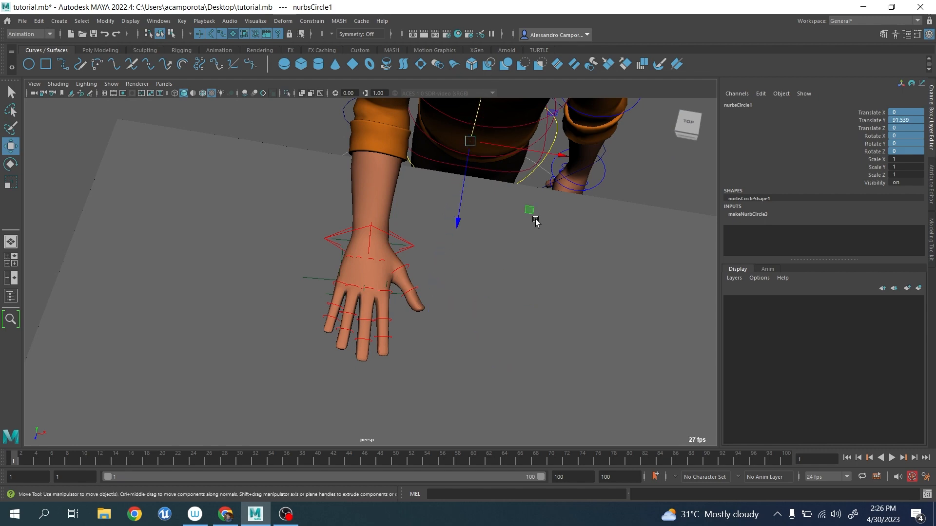
drag(531, 214, 456, 391)
scroll(439, 360, down, 3)
alt+drag(375, 320, 455, 192)
alt+drag(455, 193, 402, 280)
alt+right_drag(402, 280, 935, 113)
Set the NURBS circle's radius to 15.
click(930, 175)
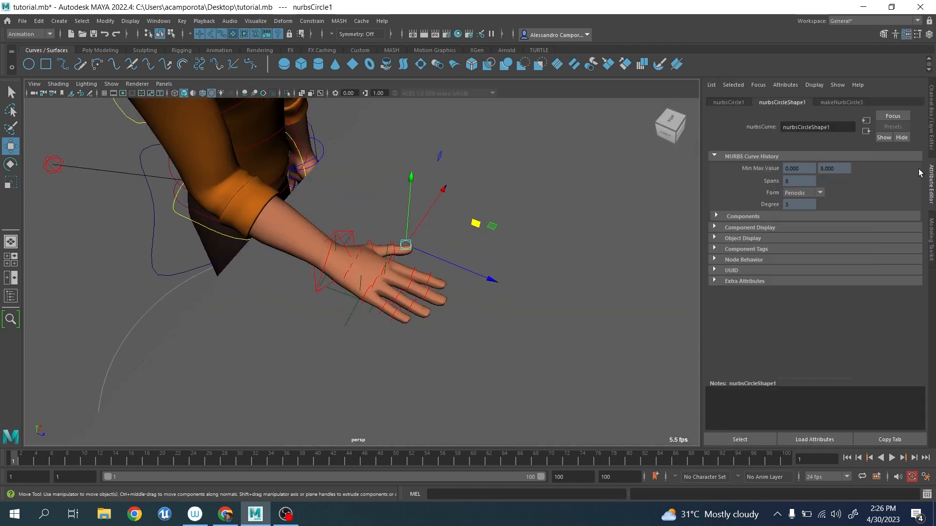
click(847, 98)
click(799, 181)
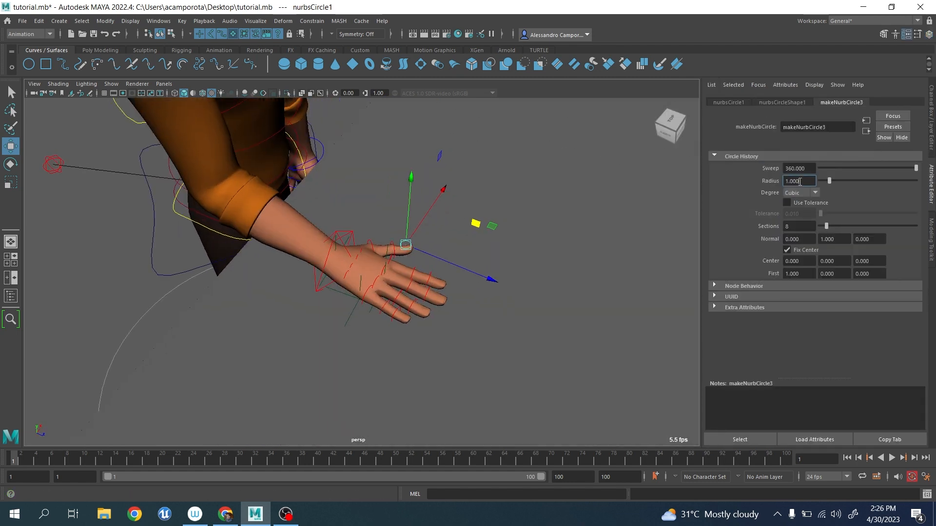
text(15)
key(Return)
scroll(379, 247, up, 5)
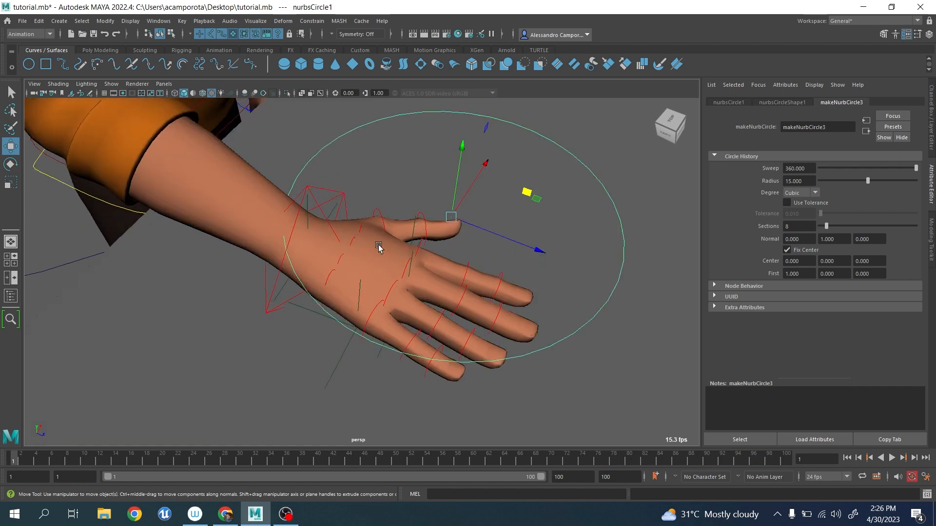
Parent the circle to the right arm IK control and set all its translate and rotate values to 0.
click(339, 195)
click(294, 194)
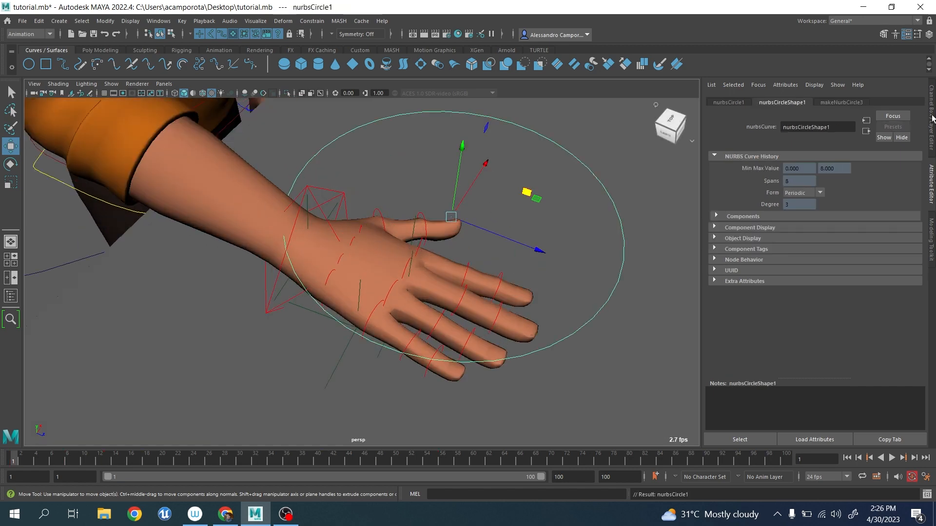
click(930, 116)
drag(915, 112, 919, 151)
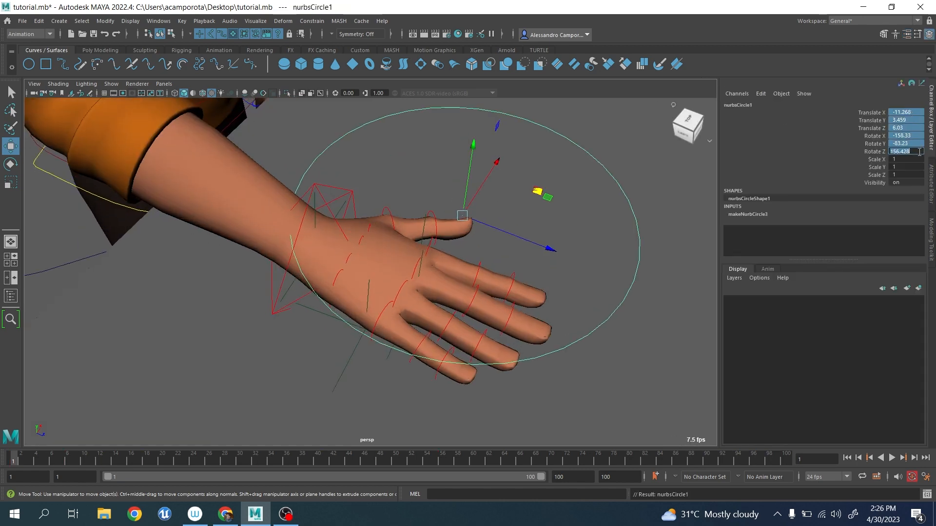
key(Return)
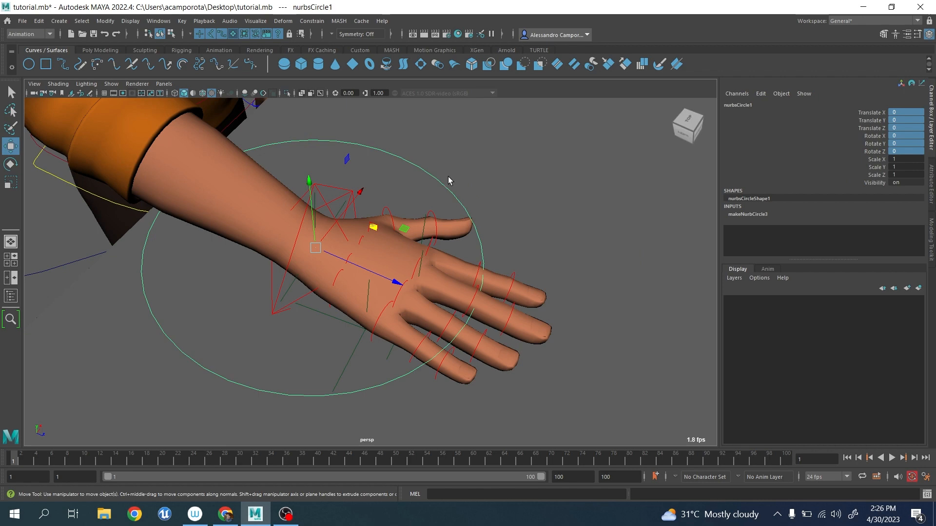
Unparent the circle from the right arm IK control.
click(38, 20)
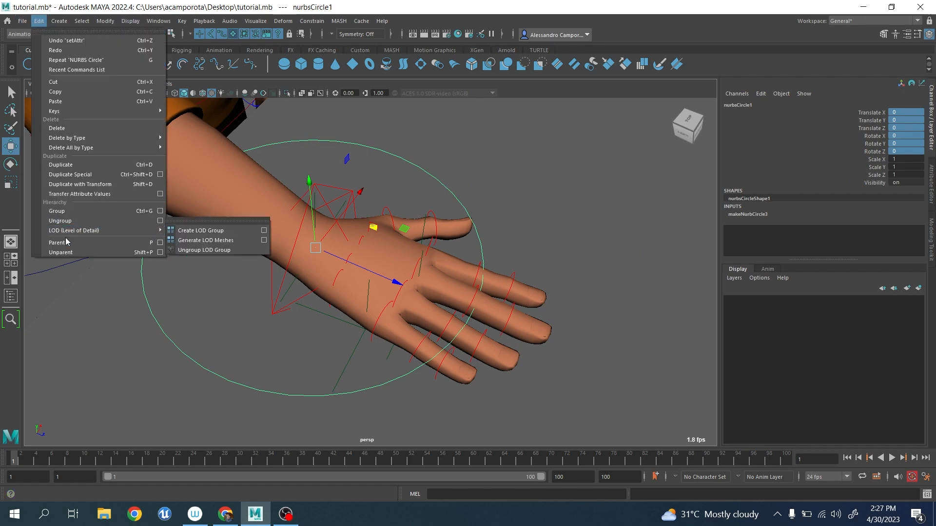
click(58, 251)
alt+drag(507, 278, 422, 286)
Parent the wrist locator, locator1, to the little-finger knuckle locator, locator3.
scroll(434, 265, up, 5)
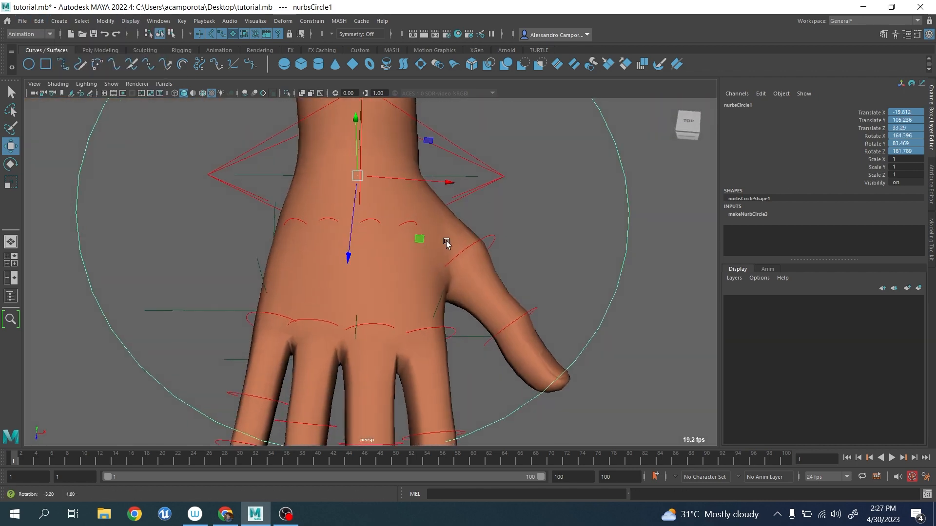
click(475, 177)
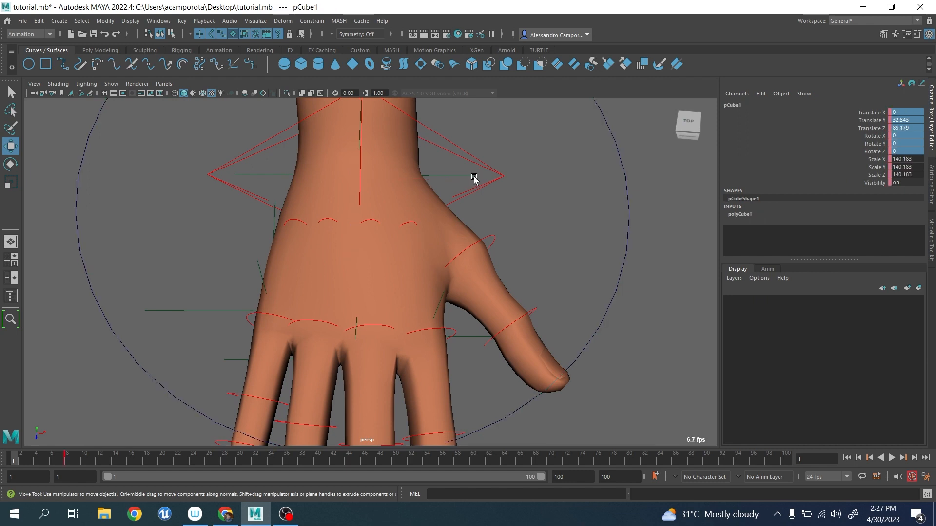
click(471, 177)
shift+click(211, 312)
scroll(211, 313, down, 5)
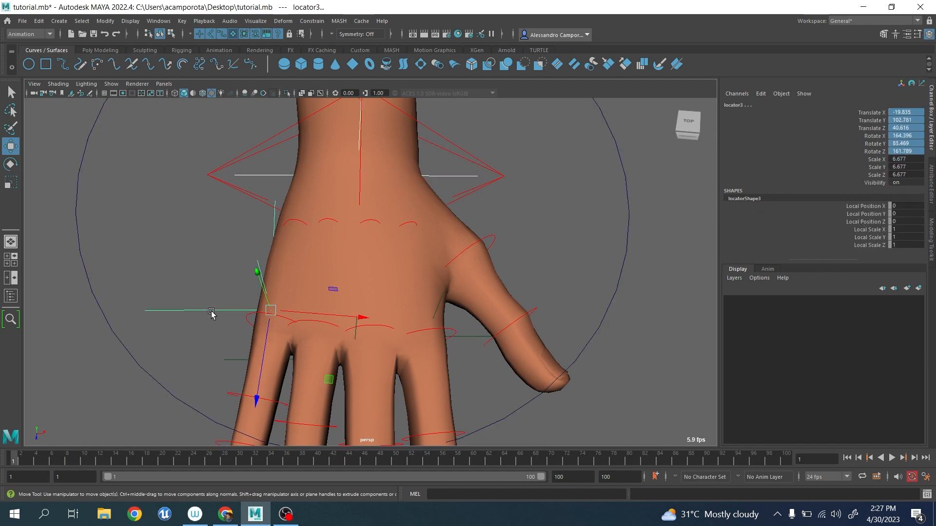
key(p)
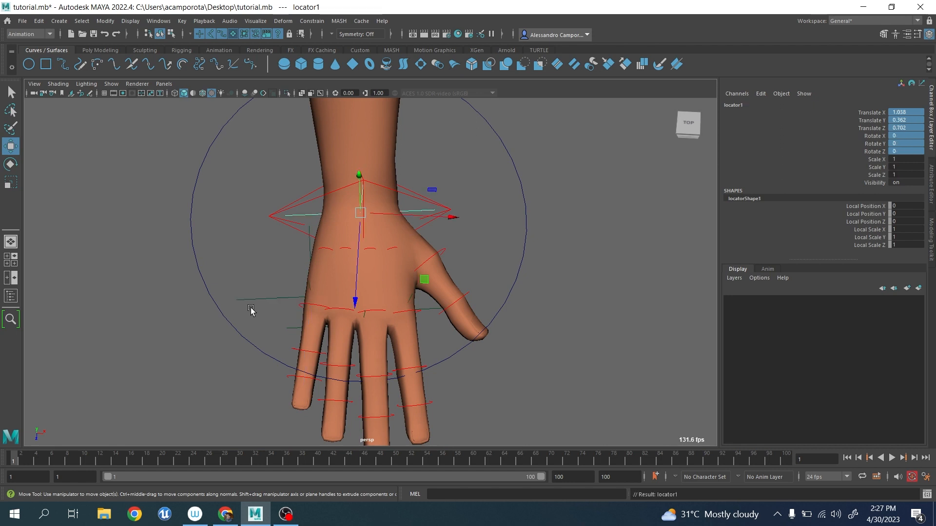
Parent locator3 to the index-side knuckle locator, locator4, and parent locator4 to the middle knuckle locator, locator2.
click(257, 299)
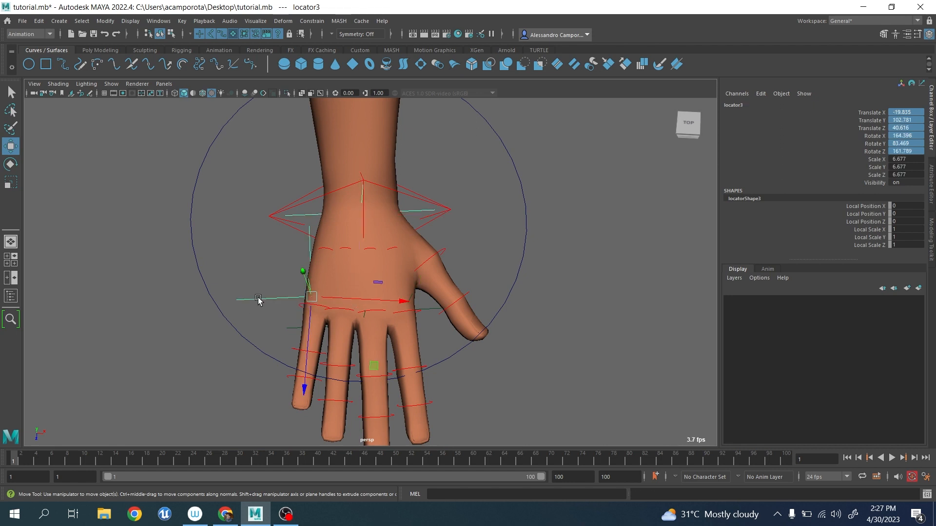
click(434, 312)
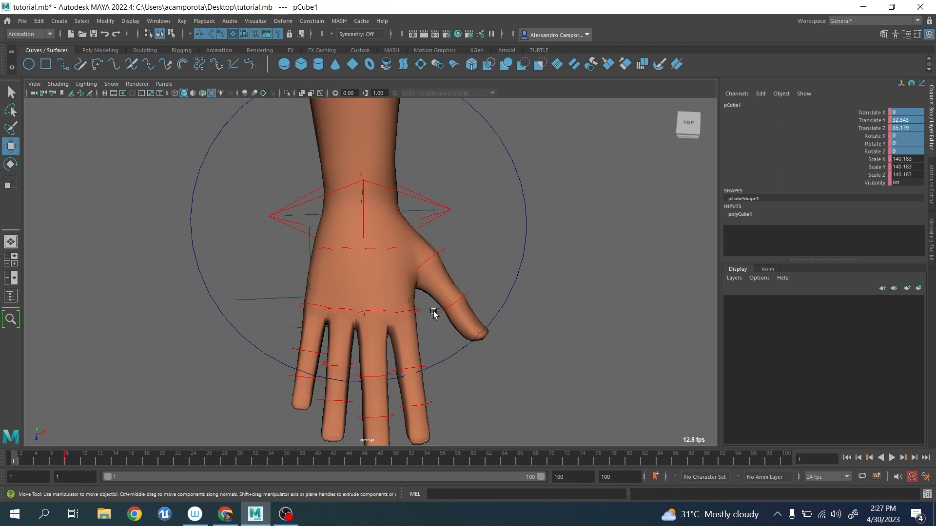
click(431, 312)
shift+click(288, 329)
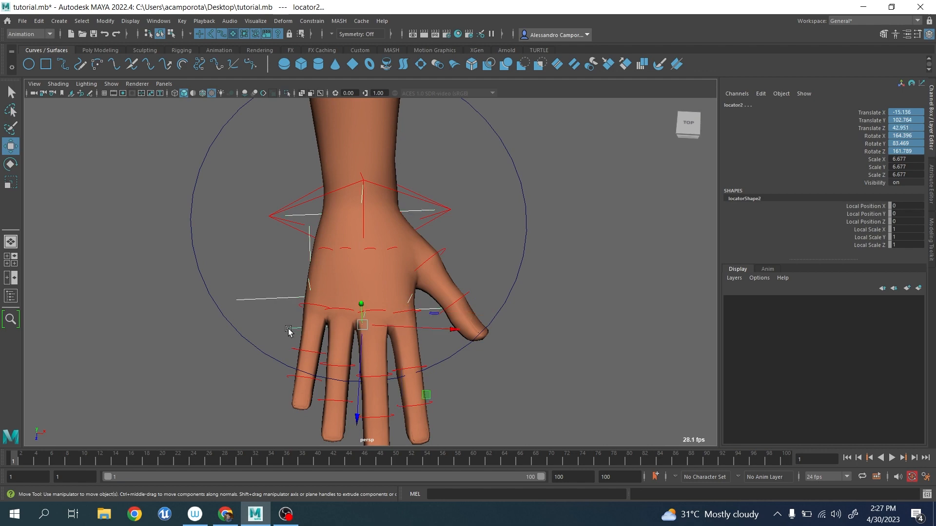
key(p)
Test the hand pivots by rotating the knuckle locators locator2, locator3 and locator4, undoing each rotation.
click(288, 329)
alt+drag(288, 329, 424, 320)
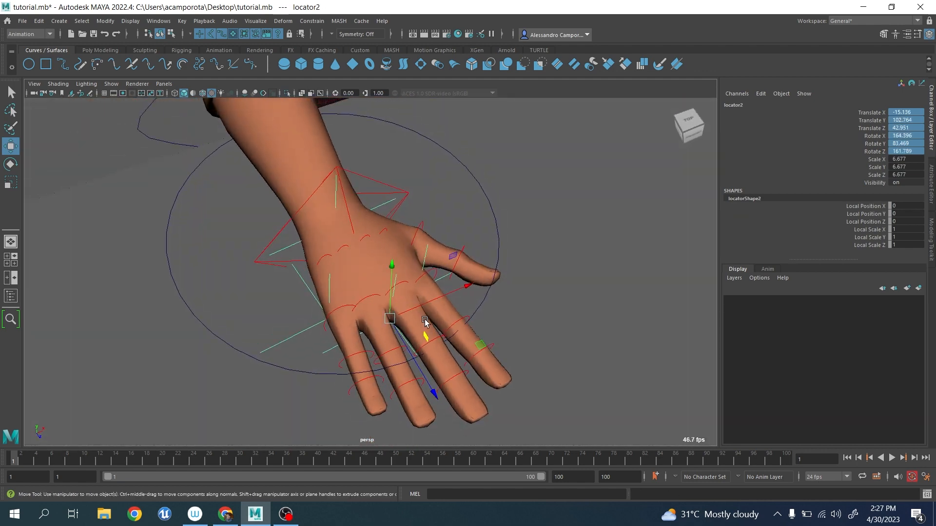
key(e)
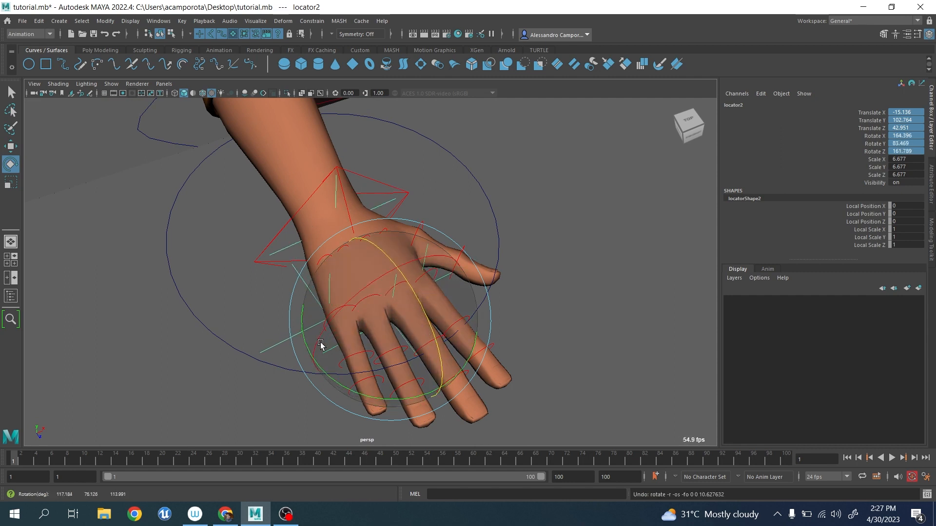
key(q)
click(287, 341)
key(e)
drag(280, 301, 259, 328)
key(ctrl+z)
click(444, 277)
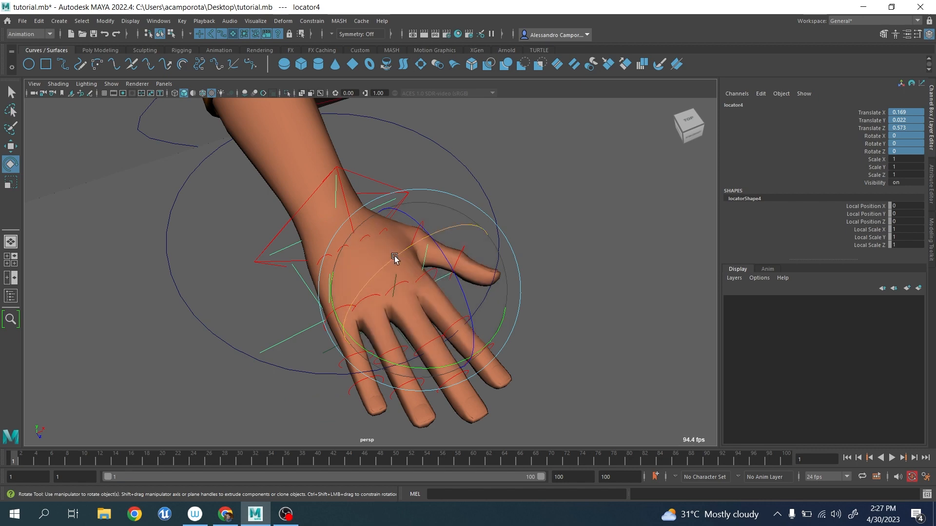
drag(395, 256, 420, 242)
key(ctrl+z)
Save the scene.
click(23, 21)
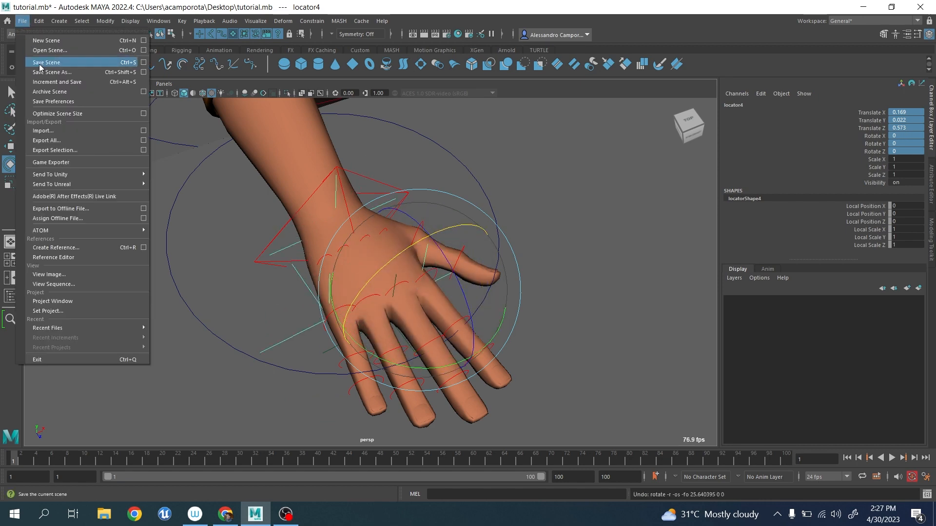
click(40, 64)
Try moving the NURBS circle around the right hand and undo the move.
scroll(455, 216, down, 4)
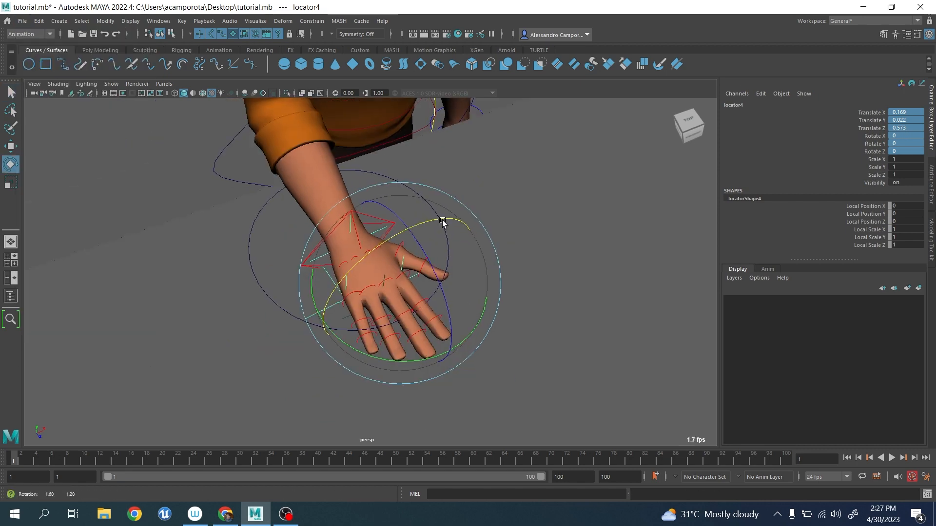
scroll(443, 221, up, 4)
alt+drag(442, 221, 418, 227)
key(q)
click(509, 185)
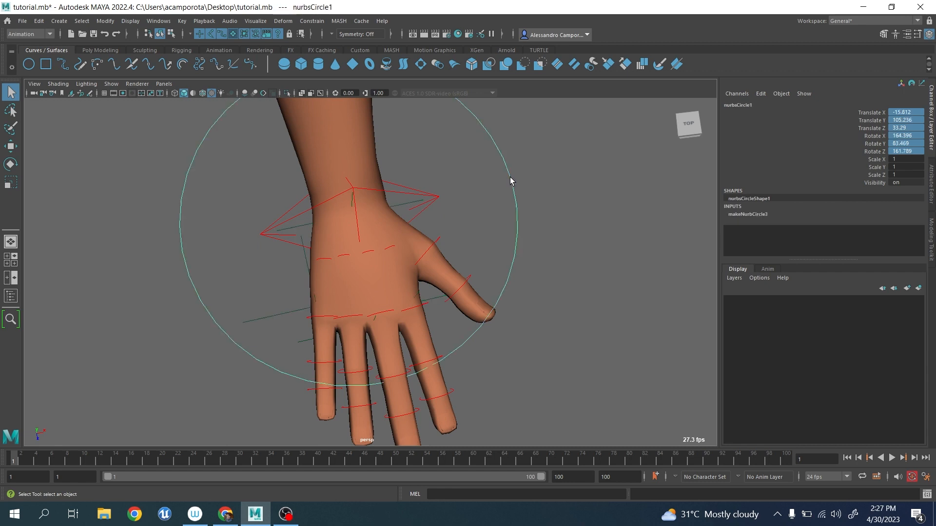
key(w)
key(q)
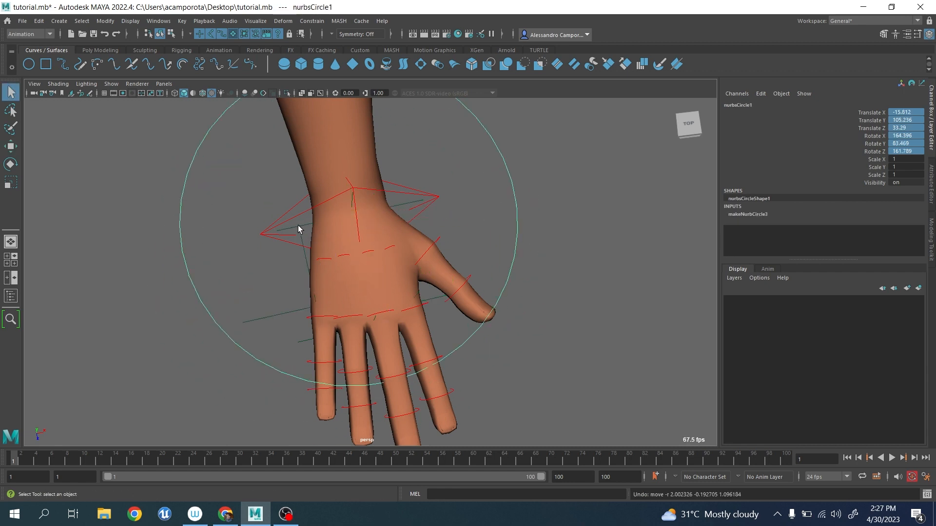
Parent the wrist locator, locator1, directly to the NURBS circle.
click(316, 231)
shift+click(517, 215)
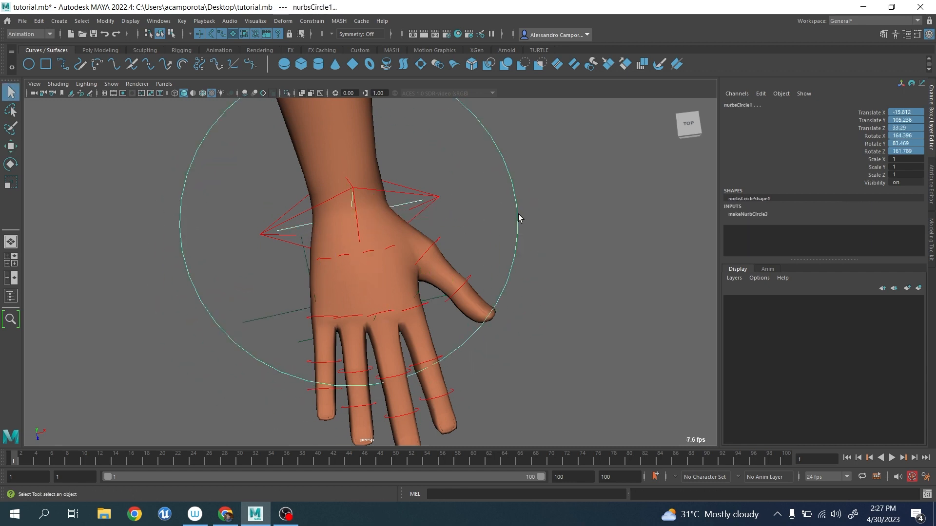
key(p)
Select the right arm IK control and scrub its animation back to the first frame.
scroll(517, 215, down, 5)
alt+drag(448, 220, 420, 216)
scroll(433, 205, up, 5)
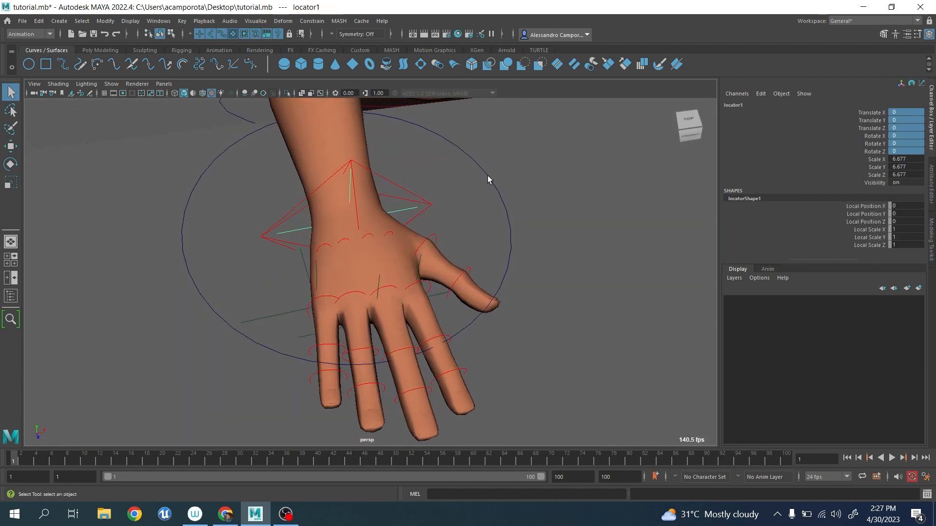
click(488, 177)
click(412, 200)
scroll(412, 201, down, 5)
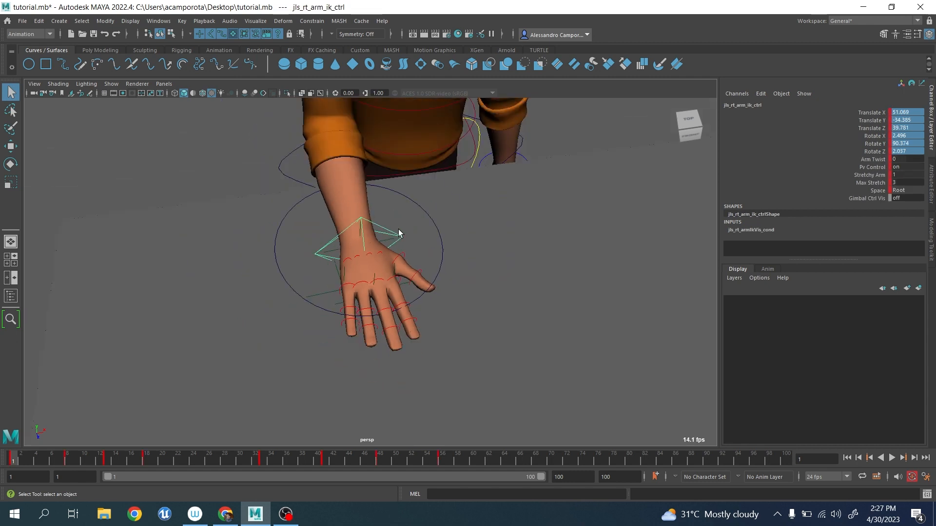
drag(30, 464, 0, 421)
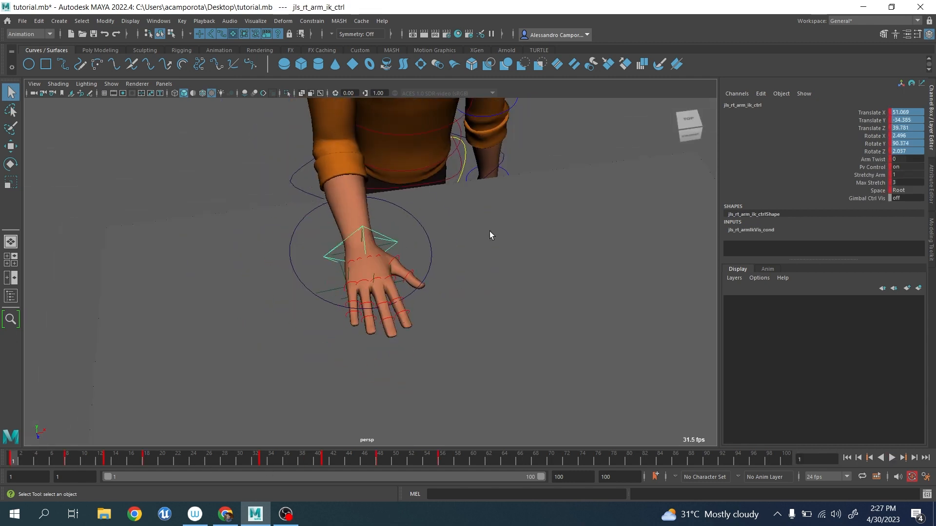
Parent-constrain the NURBS circle to the right arm IK control on all translate and rotate axes, with Maintain offset off.
click(423, 225)
scroll(402, 244, up, 3)
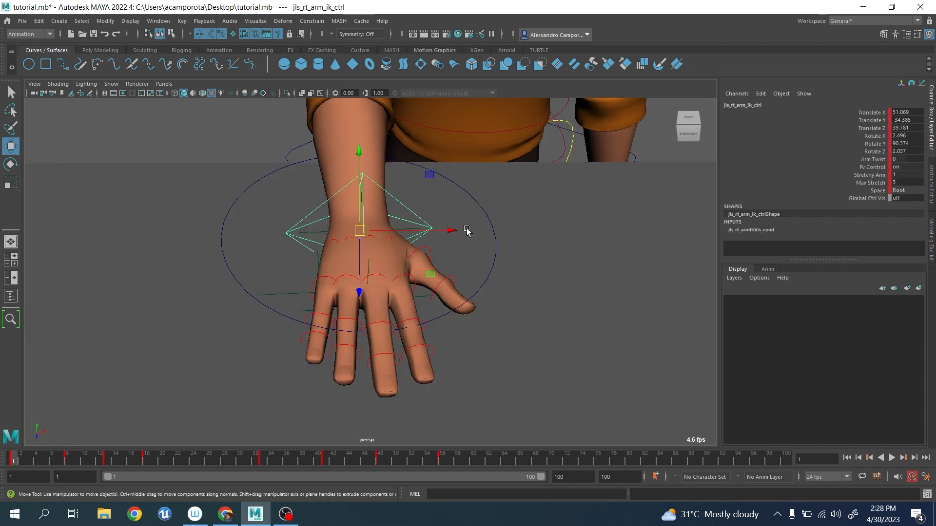
click(458, 222)
click(406, 208)
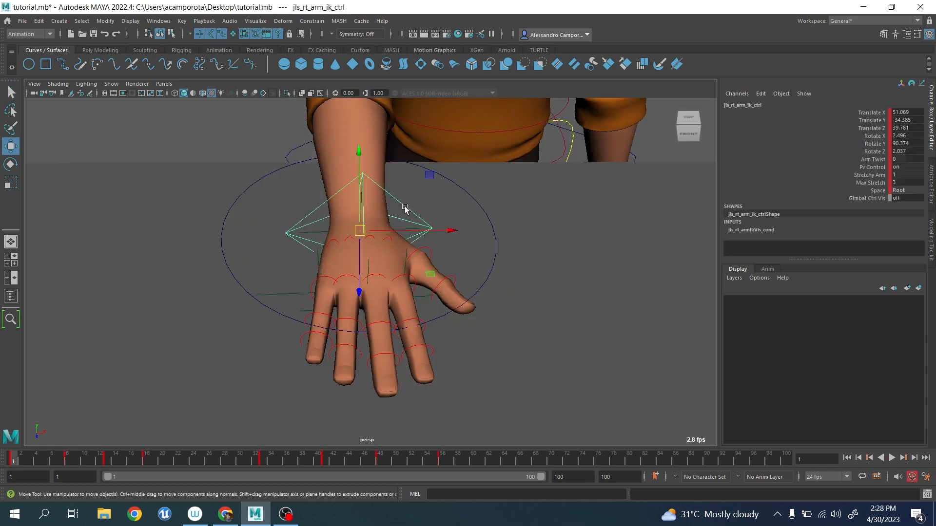
click(482, 215)
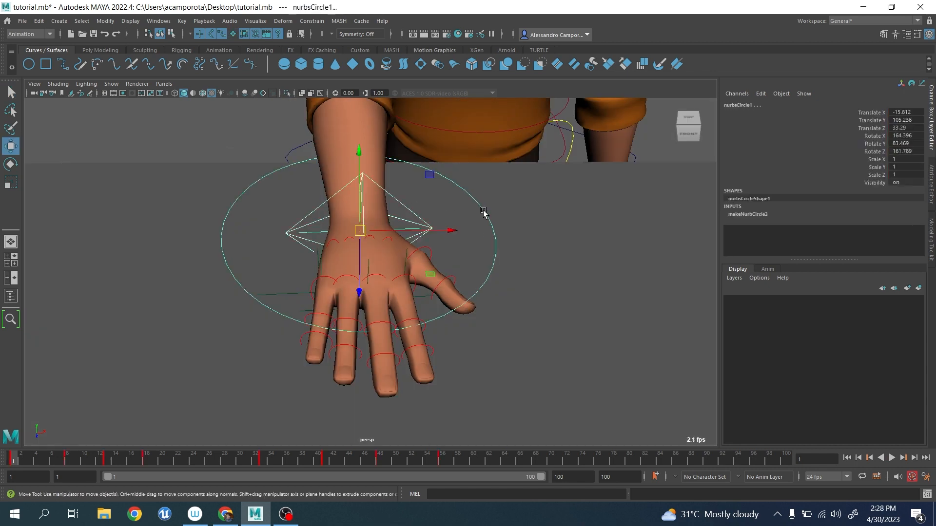
click(339, 21)
mouse_move(318, 25)
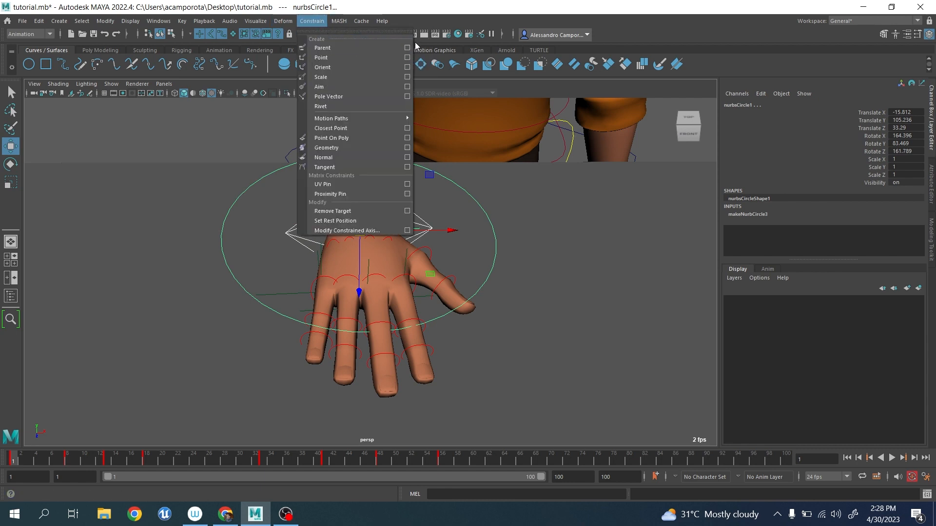
click(407, 47)
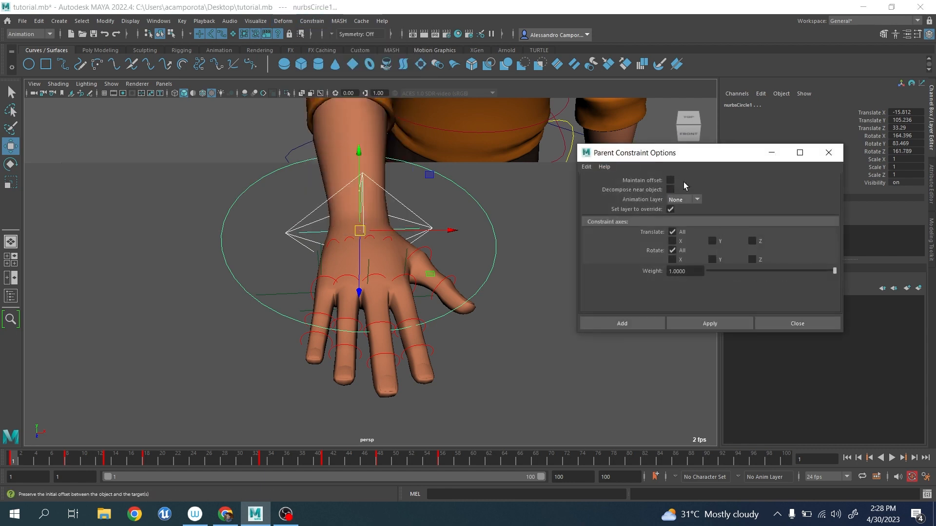
click(704, 323)
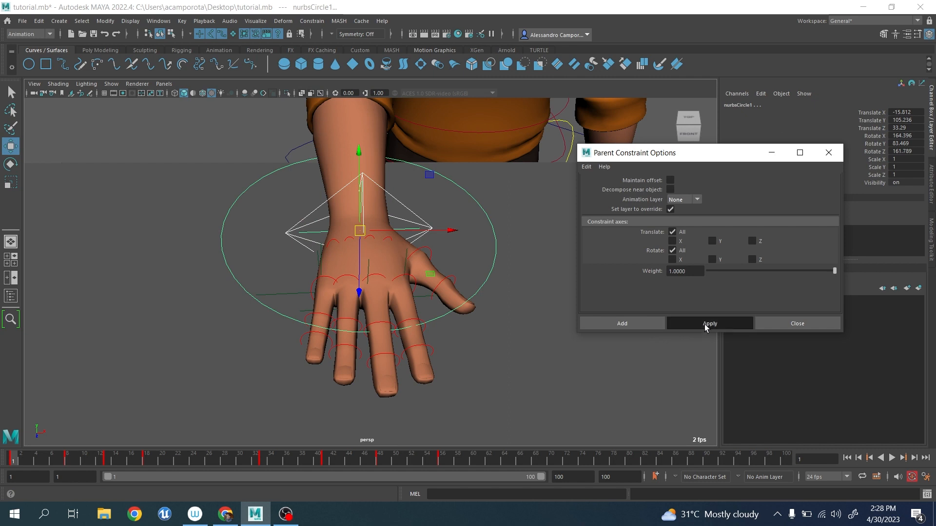
click(833, 151)
Key the NURBS circle at frame 1 and set its Blend Parent 1 to 1.
click(533, 230)
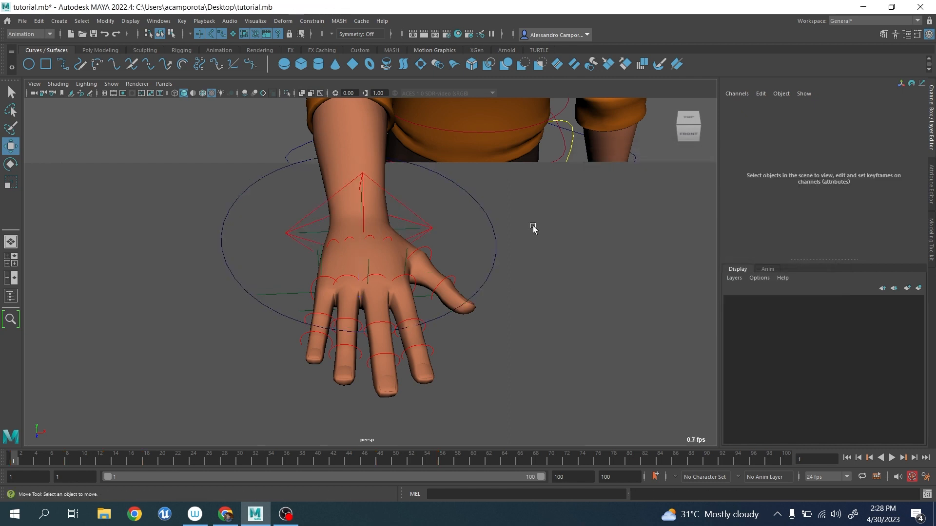
click(492, 226)
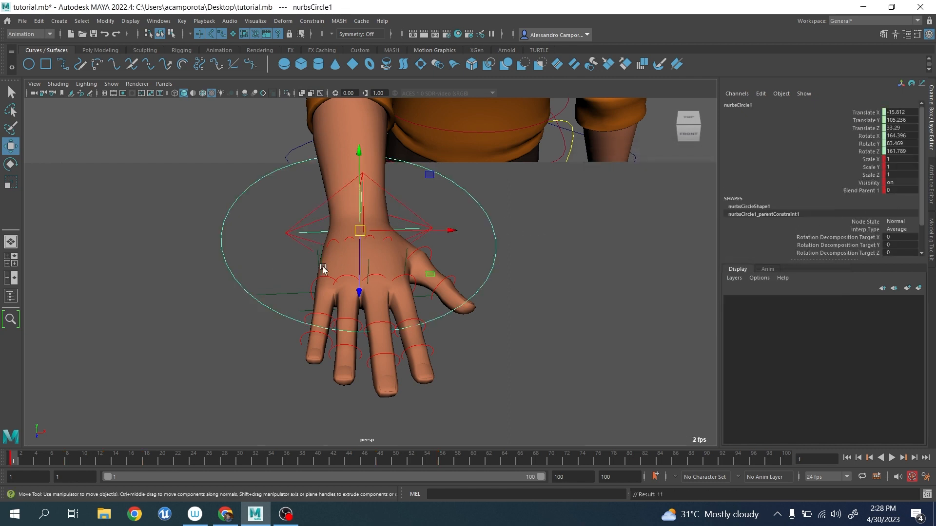
click(864, 192)
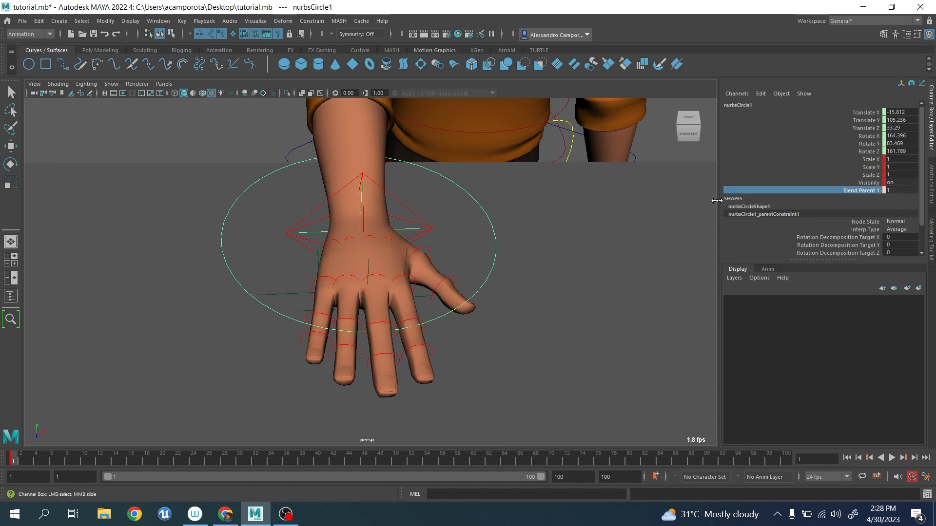
Play the animation to check how the circle follows the right hand, and return to frame 1.
scroll(365, 202, down, 3)
key(alt+v)
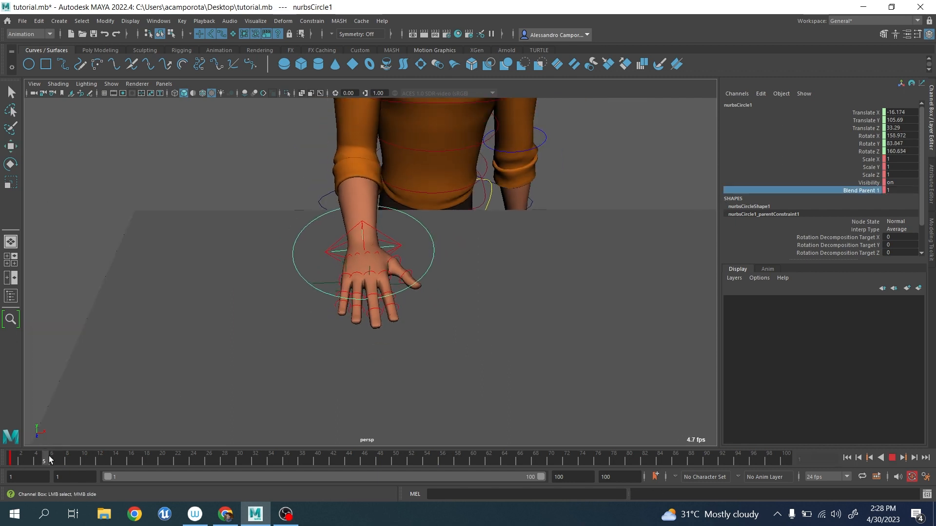
drag(1, 428, 1, 406)
alt+drag(357, 214, 380, 271)
scroll(347, 274, up, 3)
scroll(368, 274, up, 3)
scroll(376, 276, down, 4)
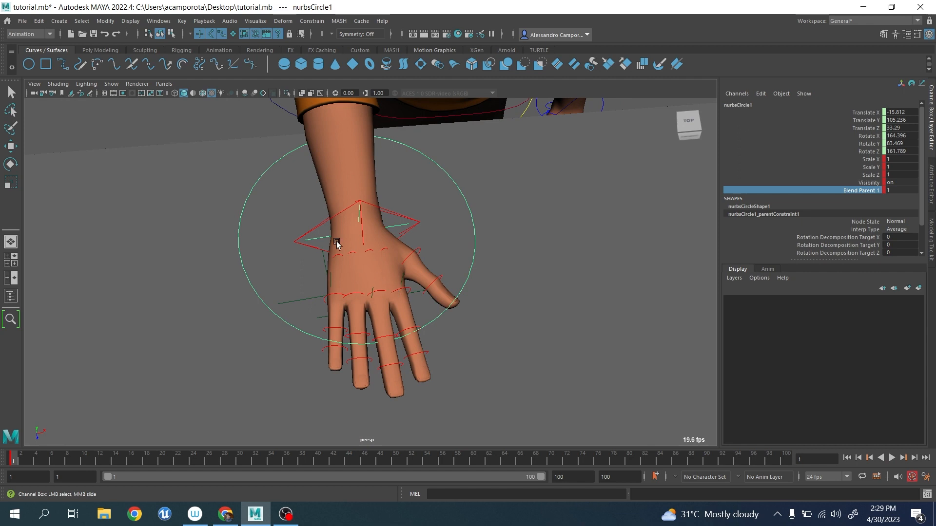
Parent the wrist locator, locator1, back to locator3.
key(w)
click(300, 295)
click(326, 239)
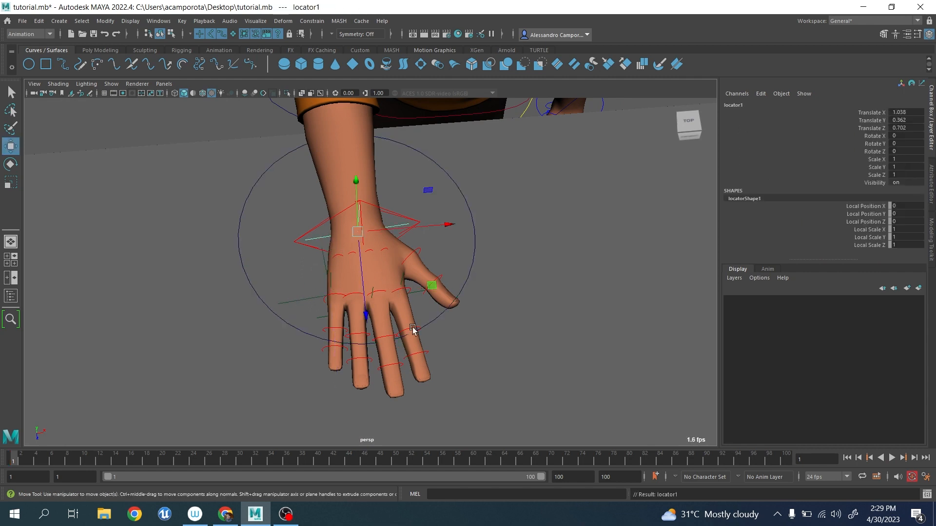
Parent the middle knuckle locator, locator2, with its locator chain to the NURBS circle.
click(344, 322)
alt+drag(344, 324, 359, 324)
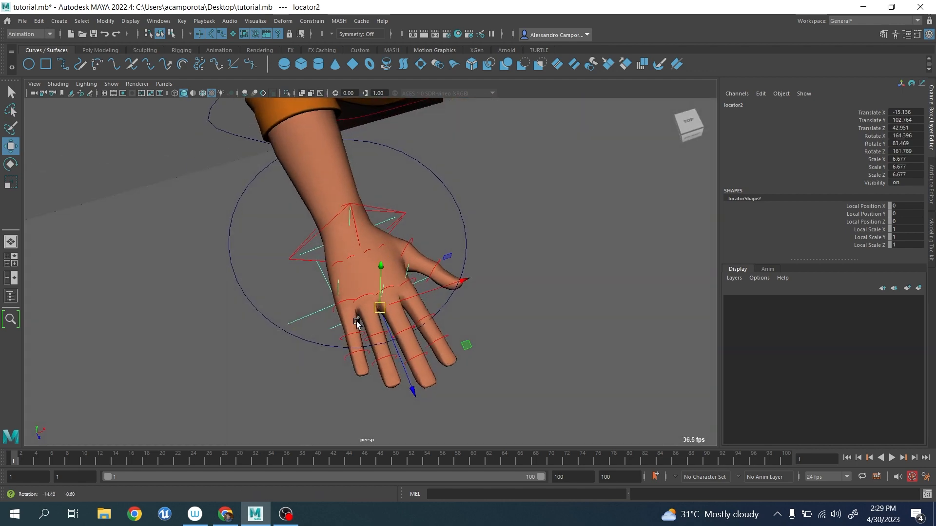
click(462, 225)
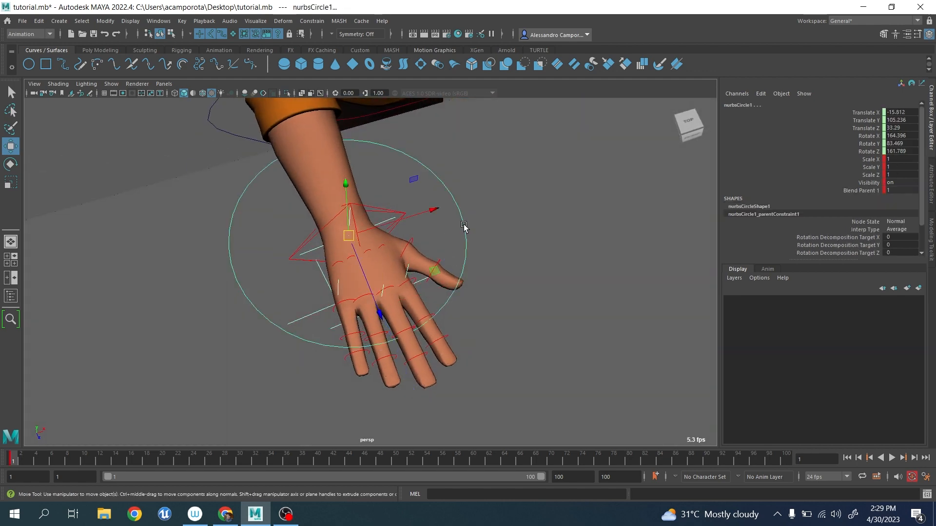
key(p)
Play the animation to check how the parented locators follow the right hand, and return to frame 1.
key(alt+v)
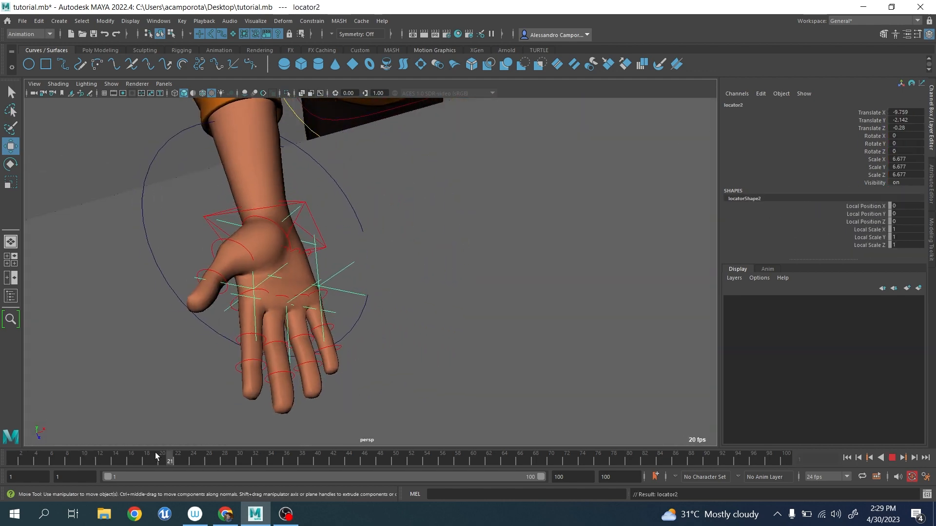
drag(326, 445, 3, 381)
alt+drag(146, 341, 162, 336)
key(alt+v)
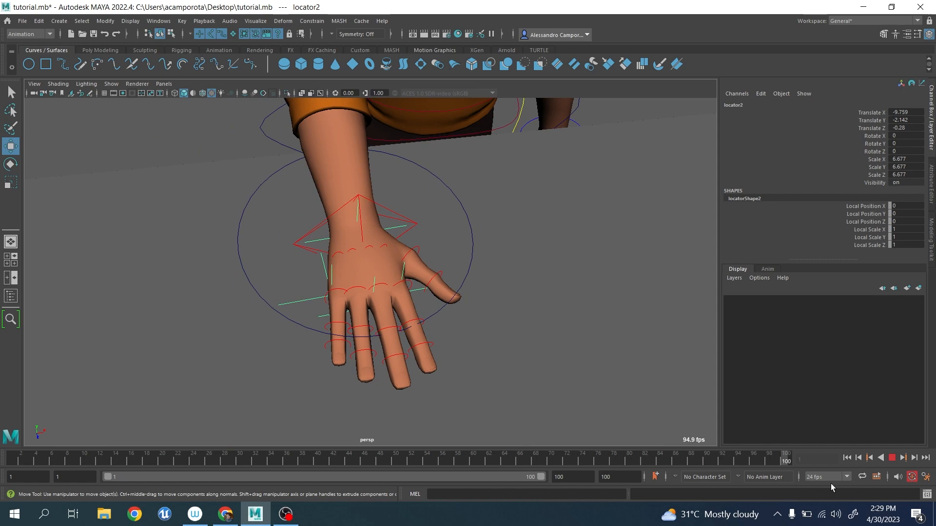
drag(830, 484, 10, 394)
Try moving the right arm IK control and undo the move.
alt+drag(426, 280, 413, 239)
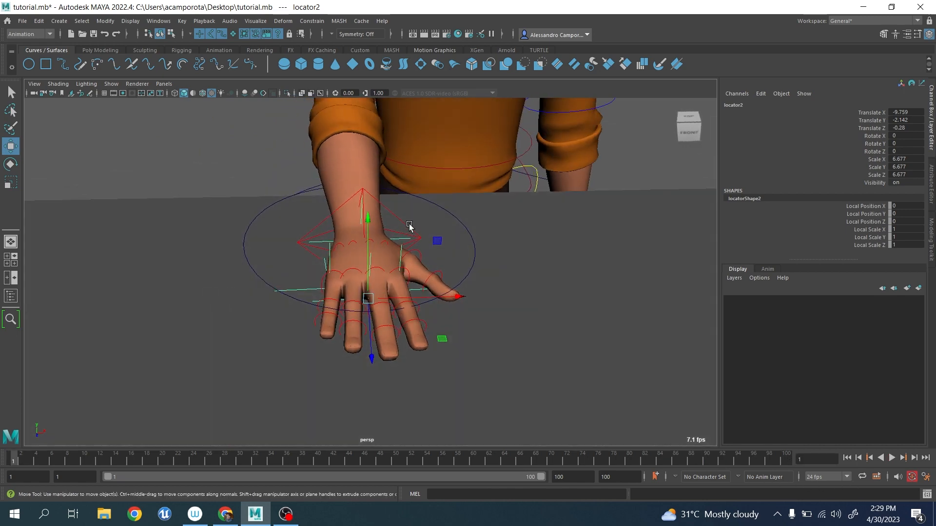
click(408, 226)
drag(429, 181, 413, 181)
key(ctrl+z)
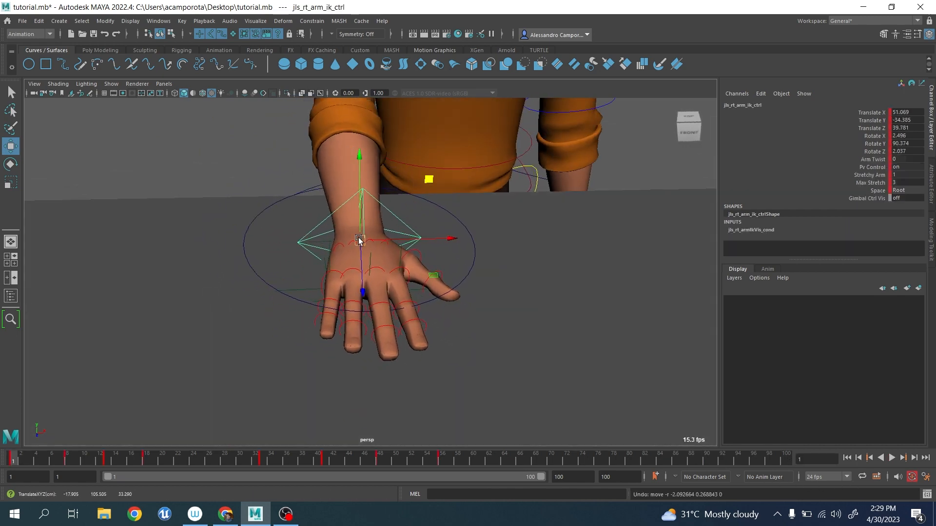
Key the NURBS circle together with the right arm IK control at each of the control's existing keyframes through frame 56.
alt+drag(359, 240, 355, 245)
alt+right_drag(355, 246, 328, 234)
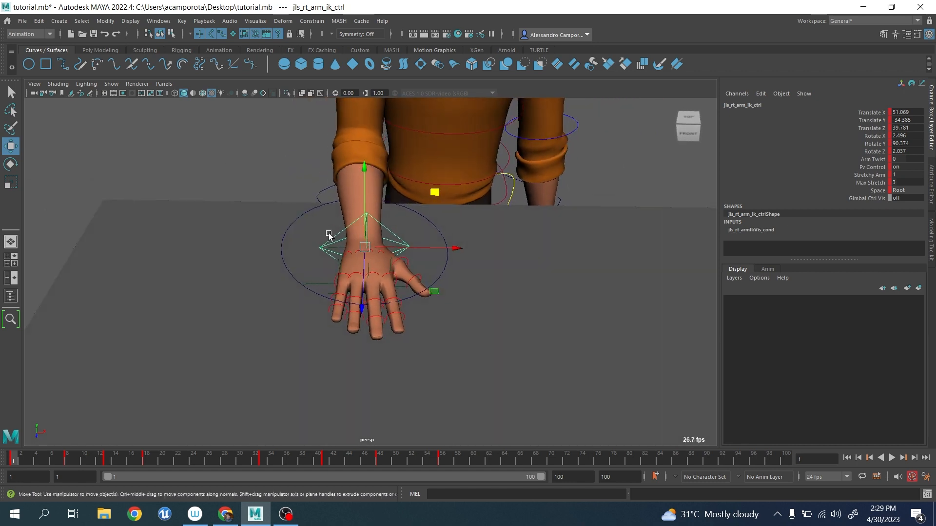
click(298, 219)
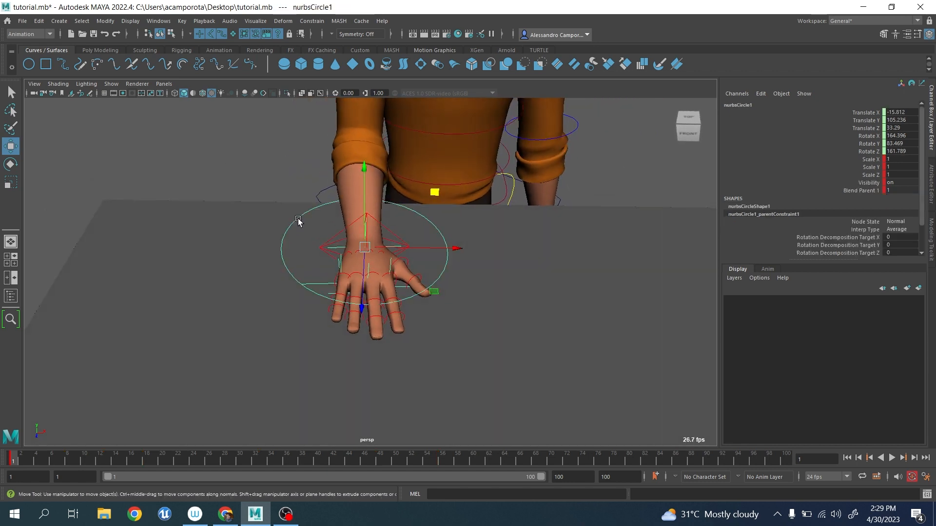
click(321, 249)
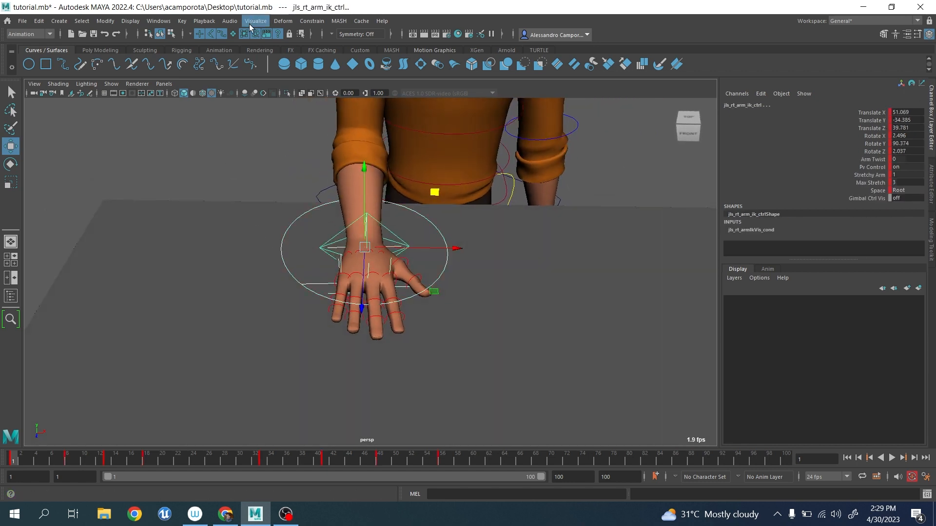
scroll(243, 272, up, 5)
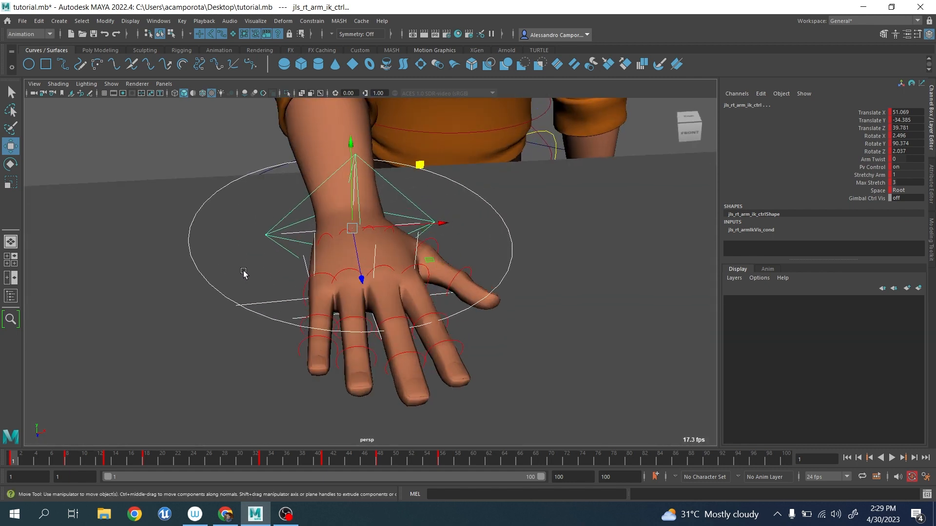
click(280, 223)
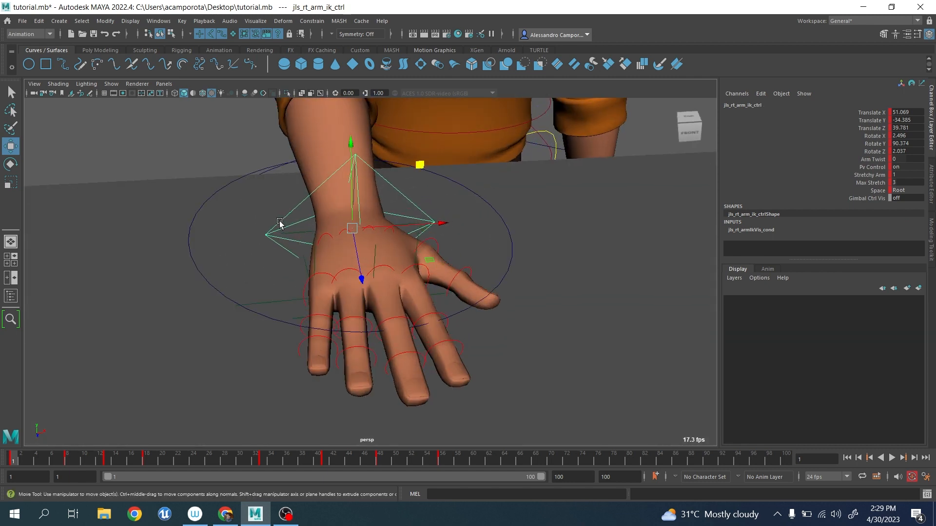
shift+click(193, 224)
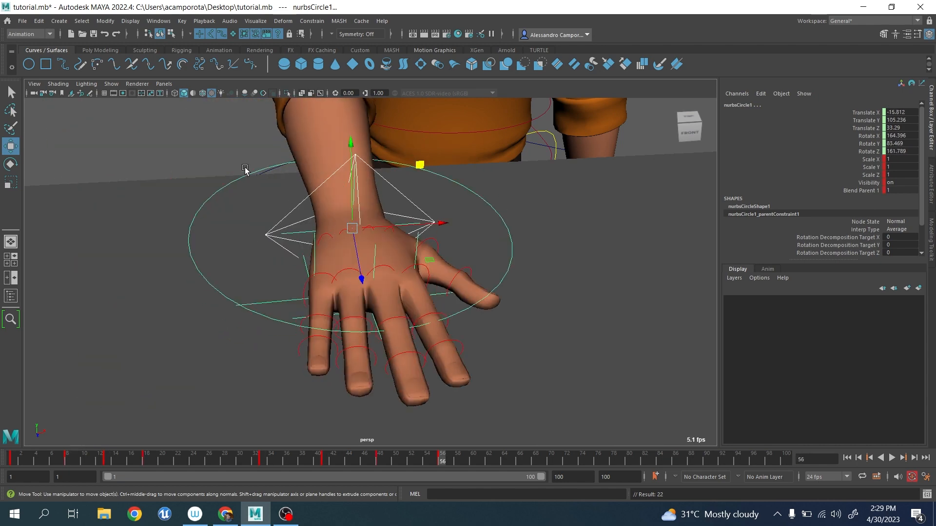
Delete the parent constraint under nurbsCircle1 in the Outliner.
click(312, 21)
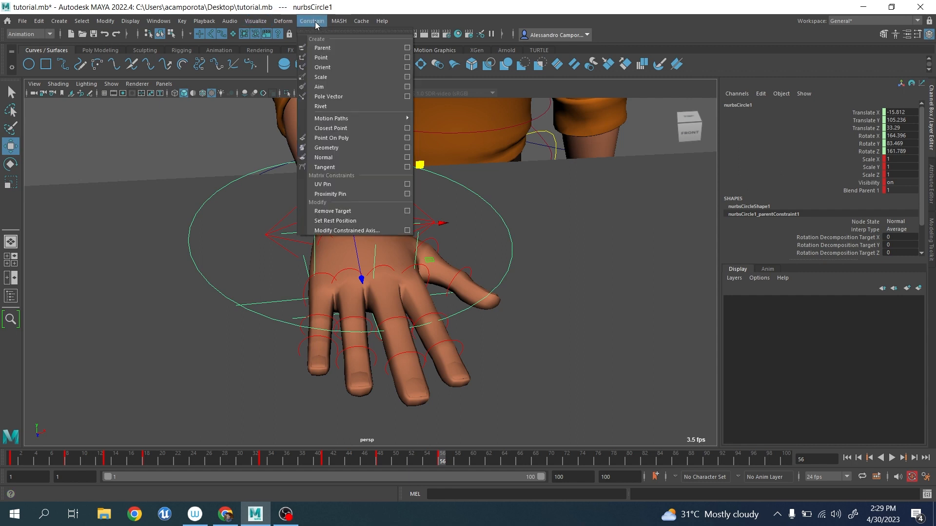
click(171, 138)
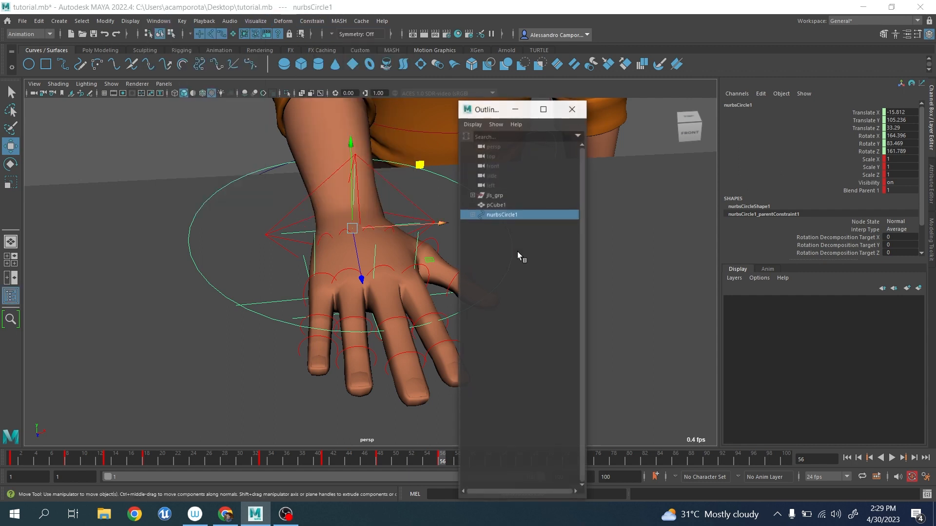
click(472, 214)
click(510, 225)
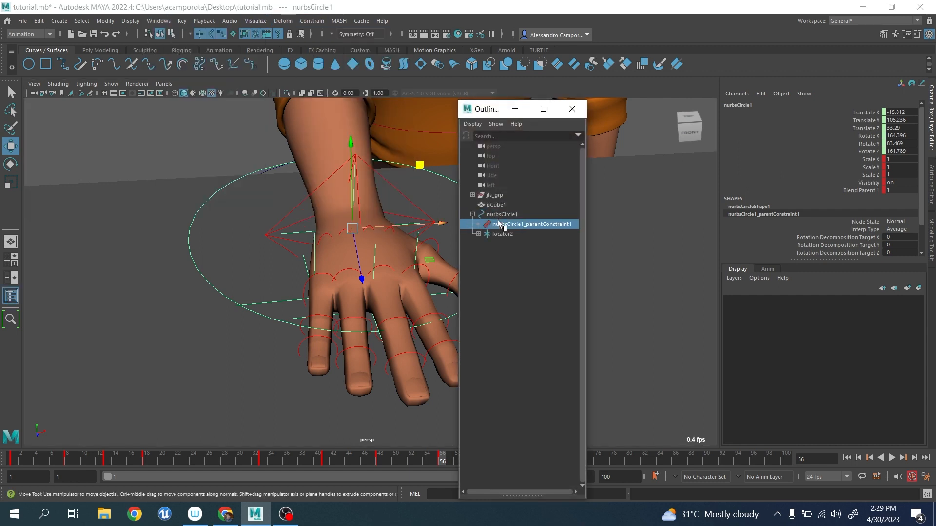
key(Delete)
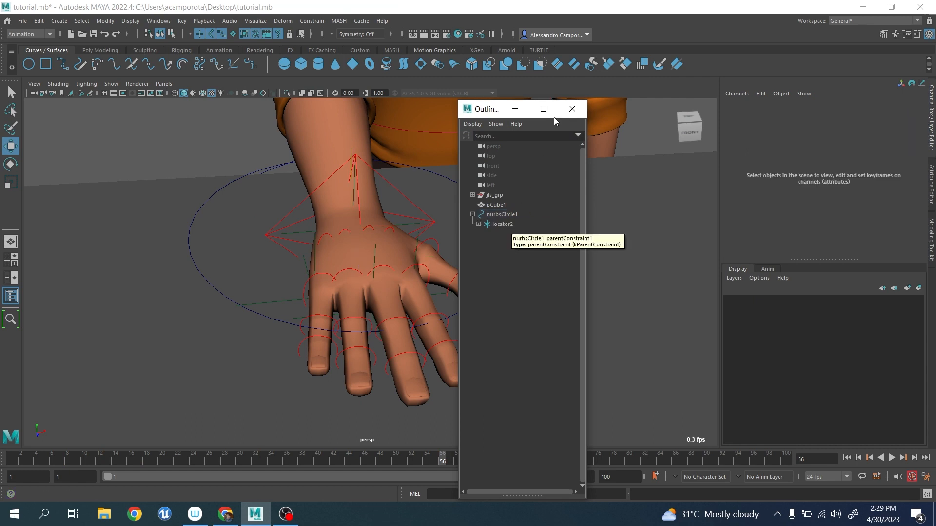
click(571, 108)
Examine the NURBS circle's animation curves in the Graph Editor, play back its motion, and return to frame 1.
scroll(356, 316, down, 5)
drag(9, 461, 109, 461)
click(395, 184)
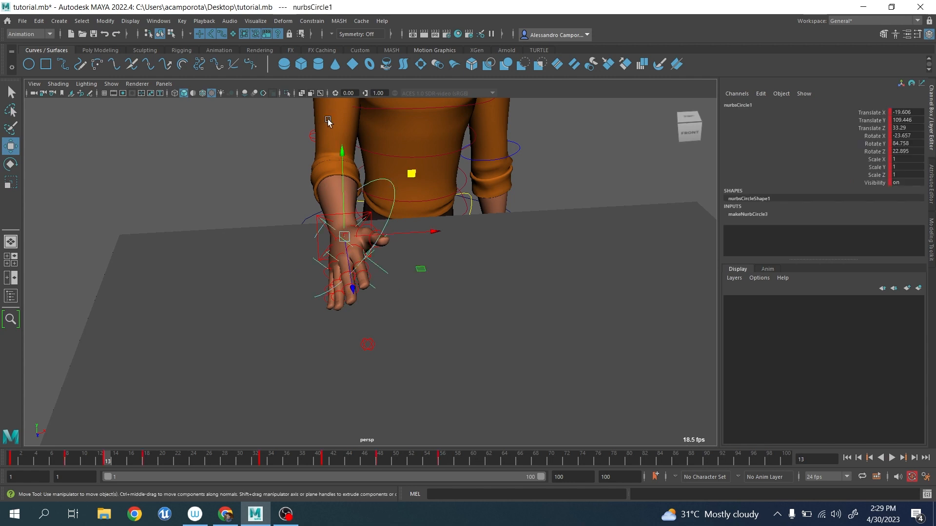
click(162, 21)
mouse_move(195, 91)
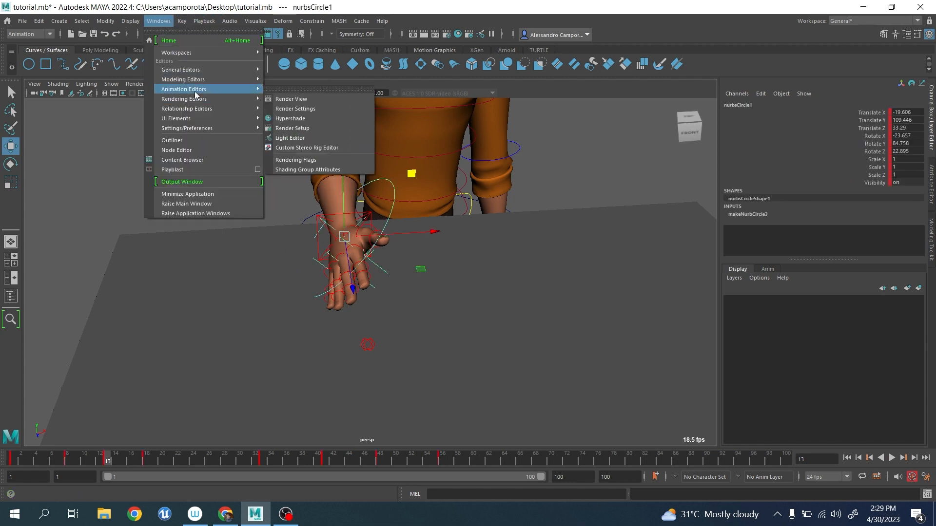
click(297, 91)
scroll(490, 241, down, 5)
drag(412, 258, 639, 336)
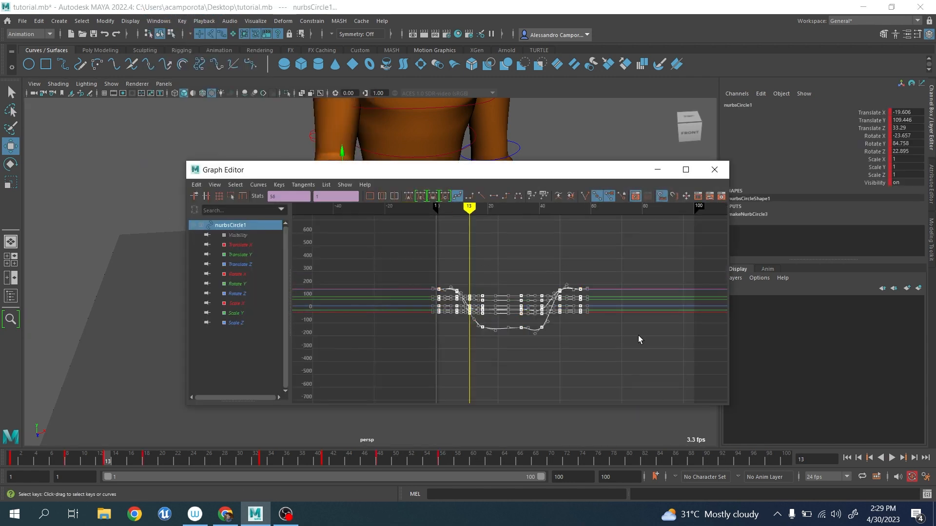
click(714, 170)
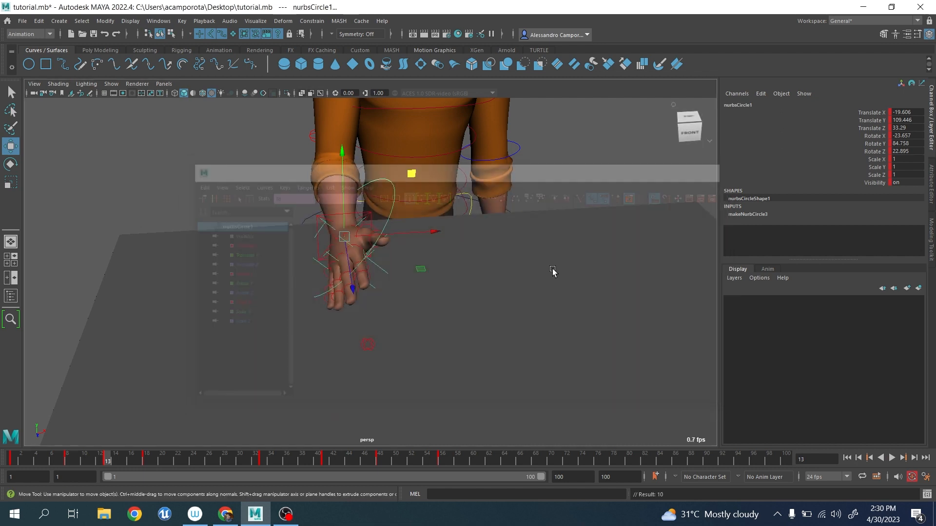
key(alt+v)
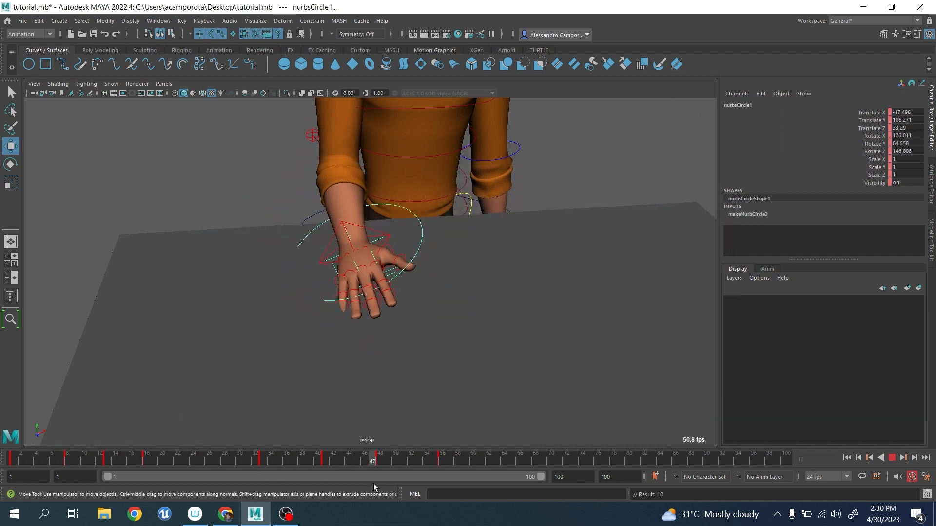
drag(195, 459, 6, 427)
Try rotating locator2 about its Z axis at frame 1 and undo the rotation.
scroll(223, 383, up, 4)
alt+drag(223, 383, 368, 344)
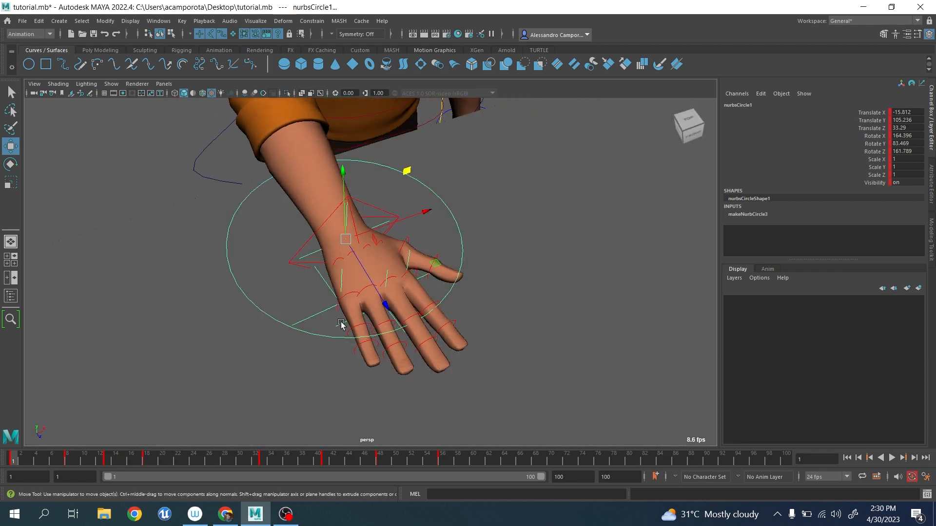
click(385, 305)
key(e)
drag(434, 303, 428, 329)
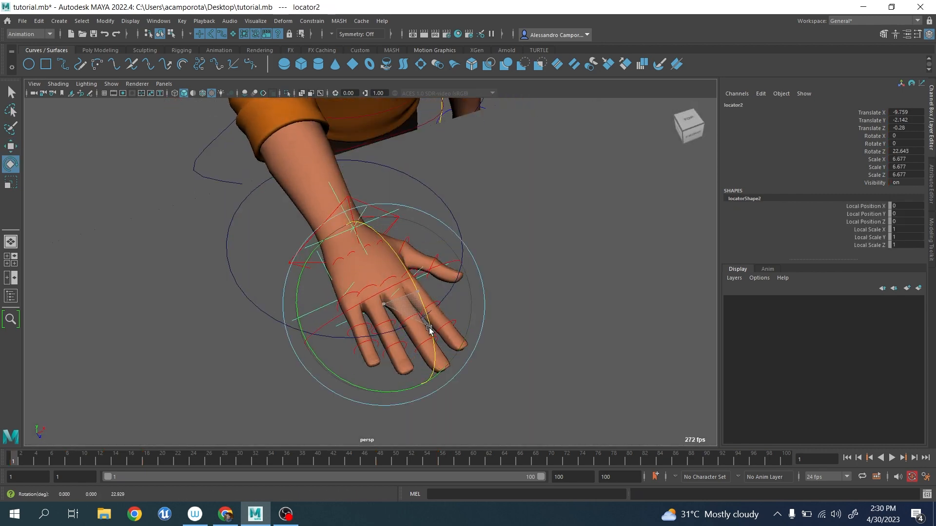
key(q)
Parent-constrain the right arm IK control to the wrist locator, locator1.
click(363, 202)
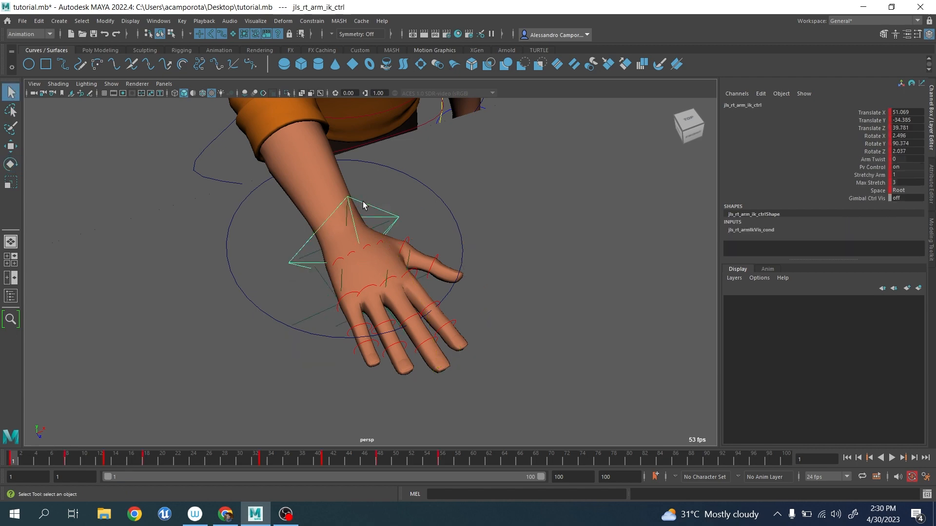
alt+drag(459, 272, 367, 253)
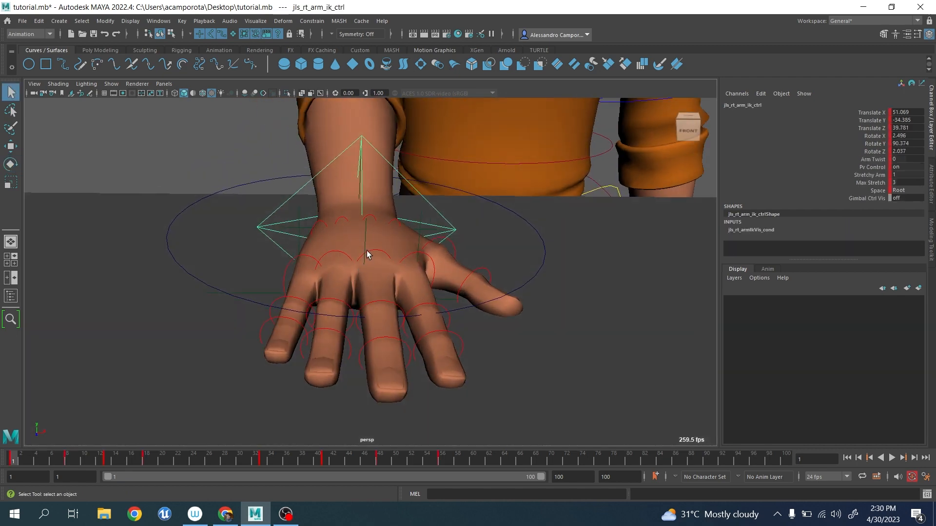
click(270, 190)
alt+drag(365, 150, 407, 184)
click(433, 208)
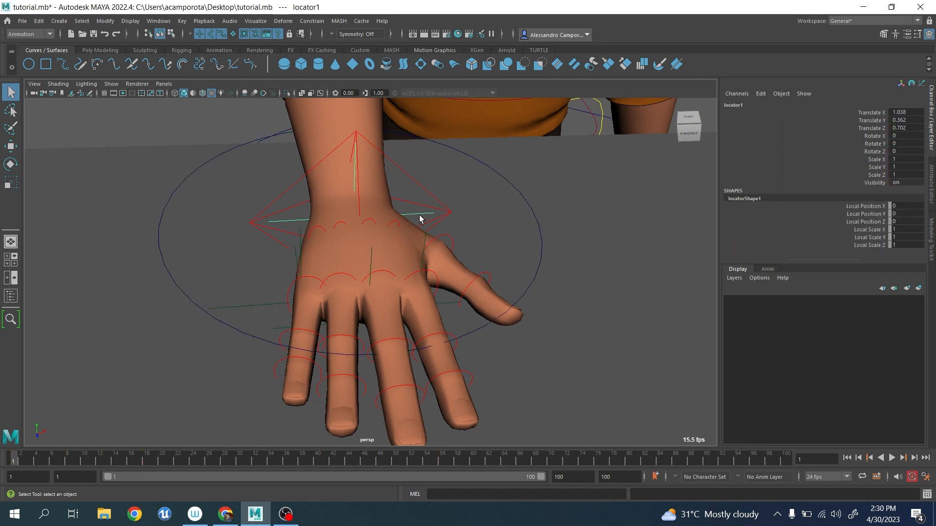
click(432, 198)
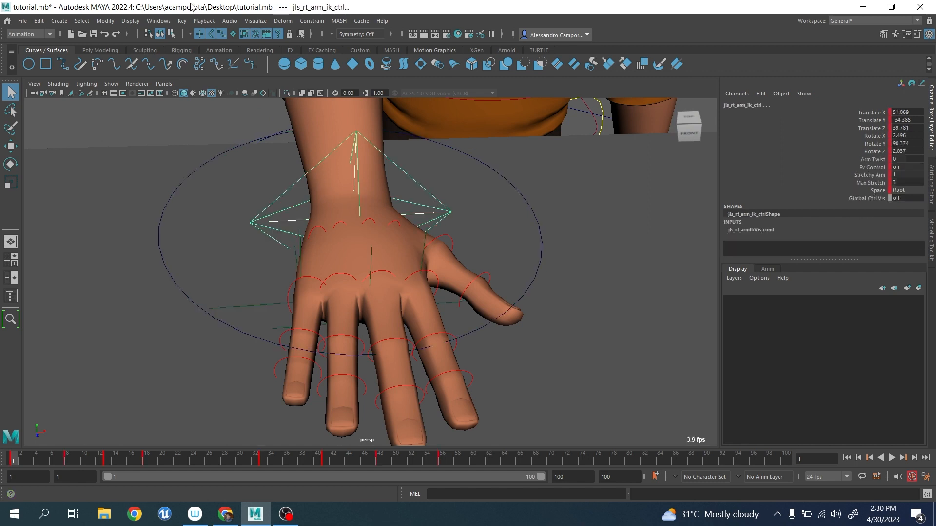
click(312, 22)
click(338, 51)
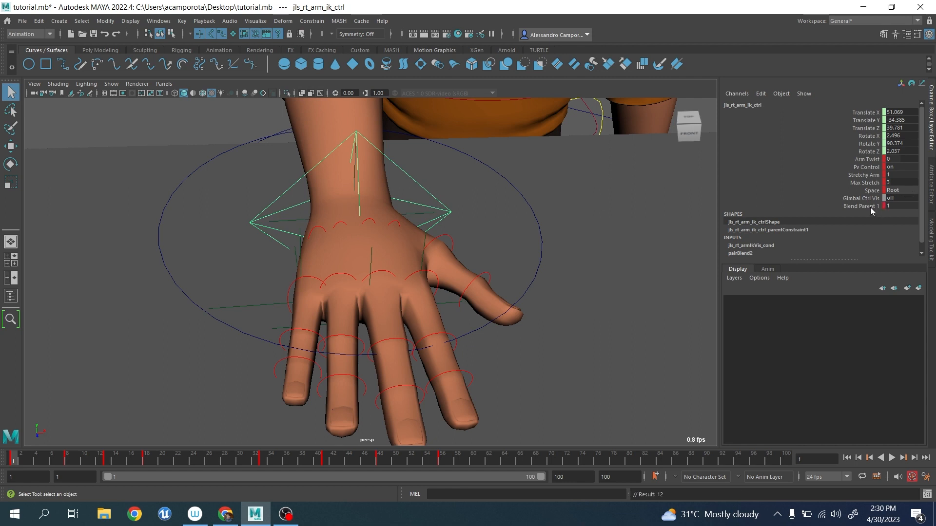
Scrub through the constrained hand animation and key locator2 at frames 55 and 74.
alt+right_drag(669, 240, 475, 234)
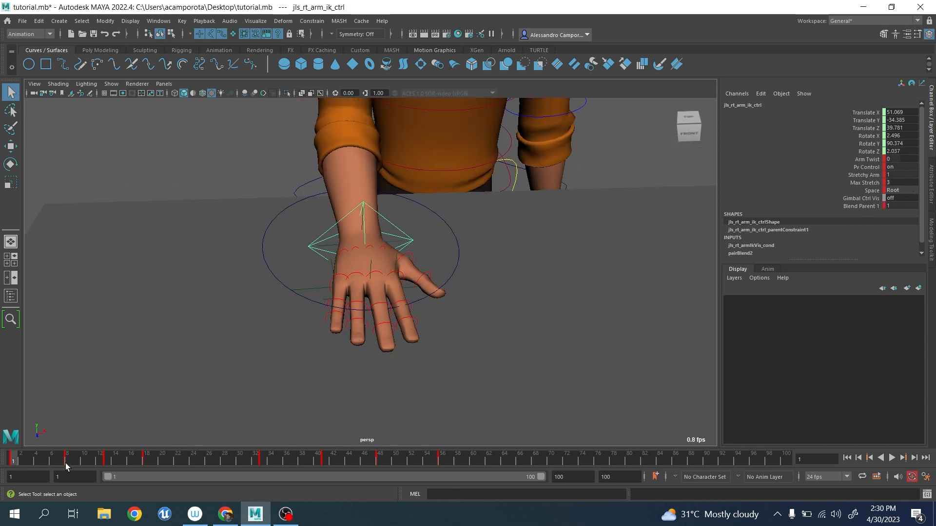
drag(33, 456, 434, 505)
alt+drag(420, 429, 418, 268)
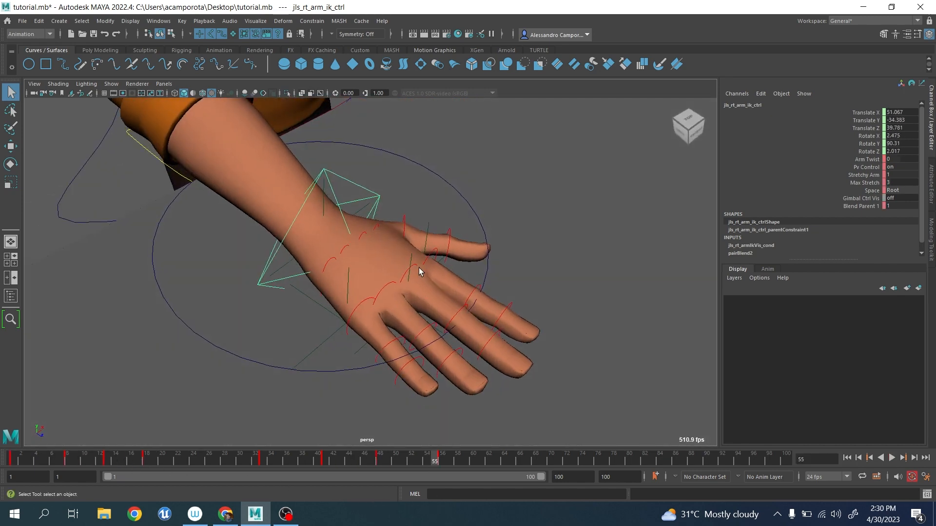
click(411, 259)
drag(457, 462, 460, 462)
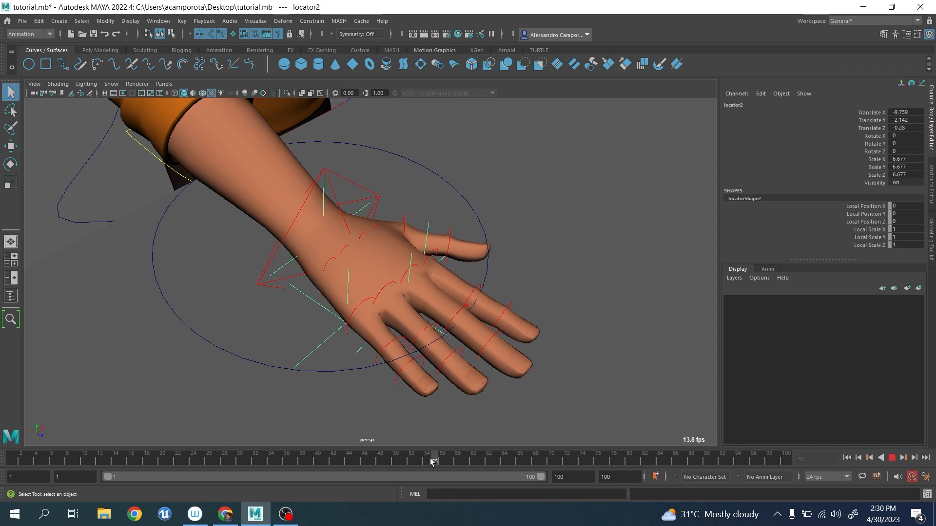
key(s)
click(577, 460)
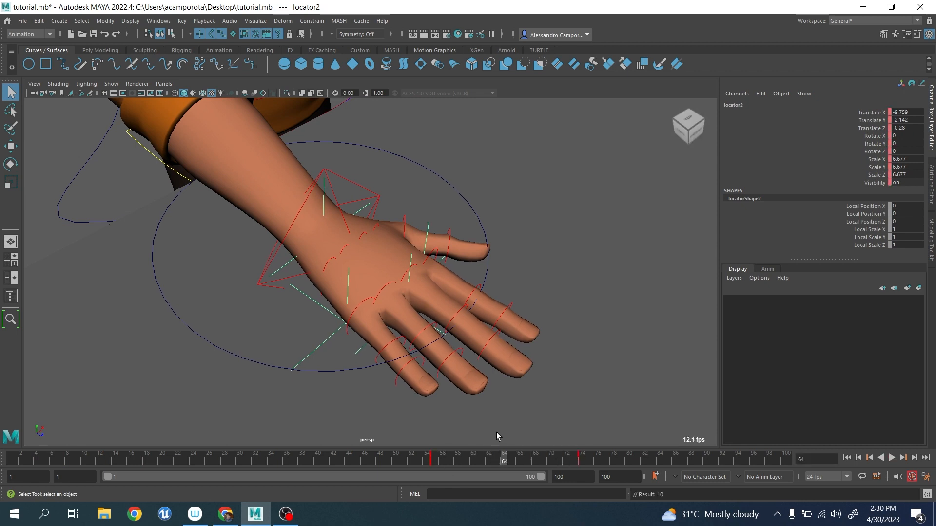
Try rotating locator2 about its Z axis at frame 64 to lift the hand from the knuckles, and undo the rotation.
alt+drag(496, 431, 444, 359)
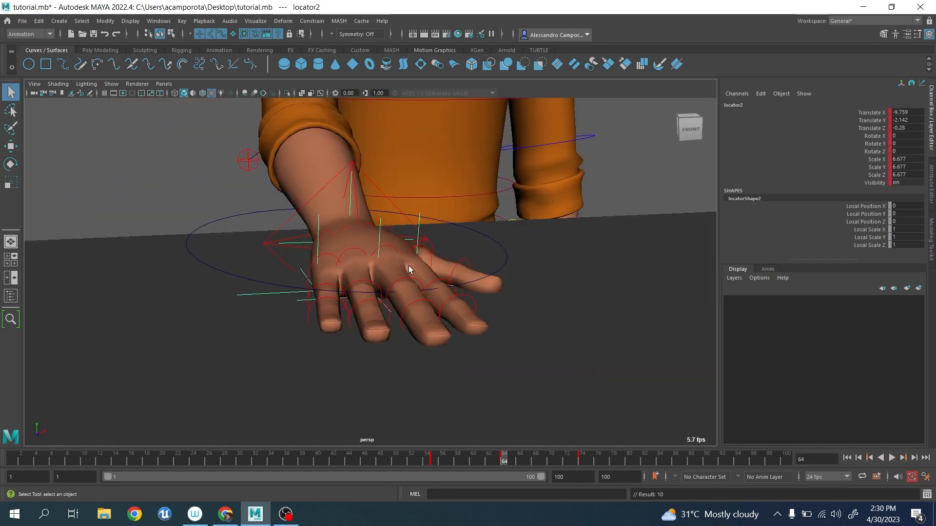
key(e)
drag(397, 240, 403, 296)
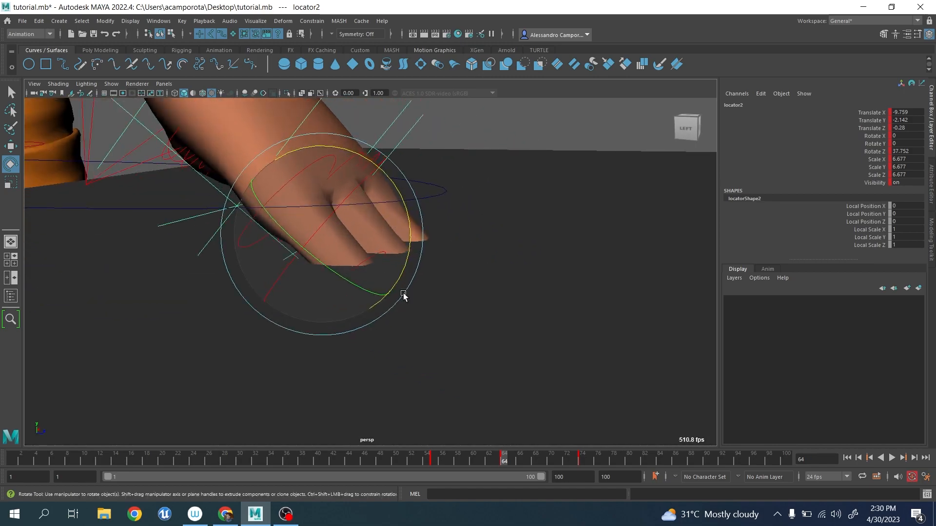
scroll(403, 293, up, 4)
key(ctrl+z)
Examine the position of locator2's pivot at the knuckles from the side and from above in pivot-editing mode.
mouse_move(387, 254)
alt+mouse_down()
mouse_move(368, 245)
mouse_move(397, 254)
mouse_move(397, 268)
mouse_move(303, 267)
mouse_move(336, 268)
mouse_move(303, 297)
mouse_move(380, 245)
mouse_move(380, 255)
alt+mouse_up()
key(w)
scroll(397, 269, down, 4)
key(4)
key(5)
key(d)
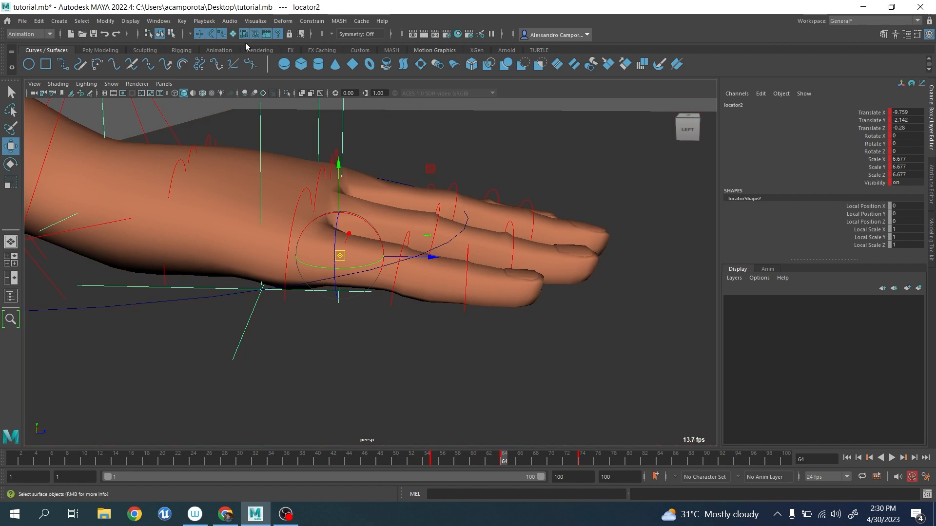
drag(432, 172, 441, 340)
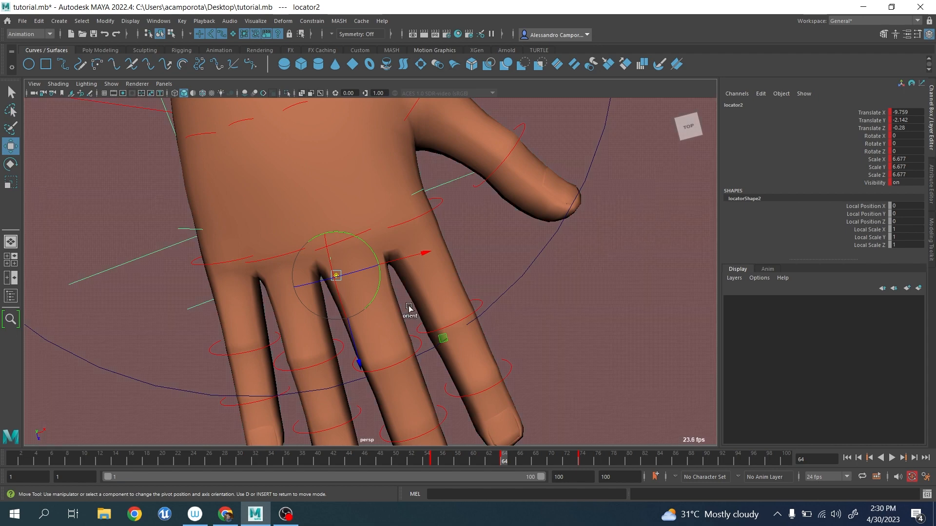
key(d)
Try rotating and moving locator2 freely at frame 64, and undo both changes.
alt+drag(387, 296, 329, 243)
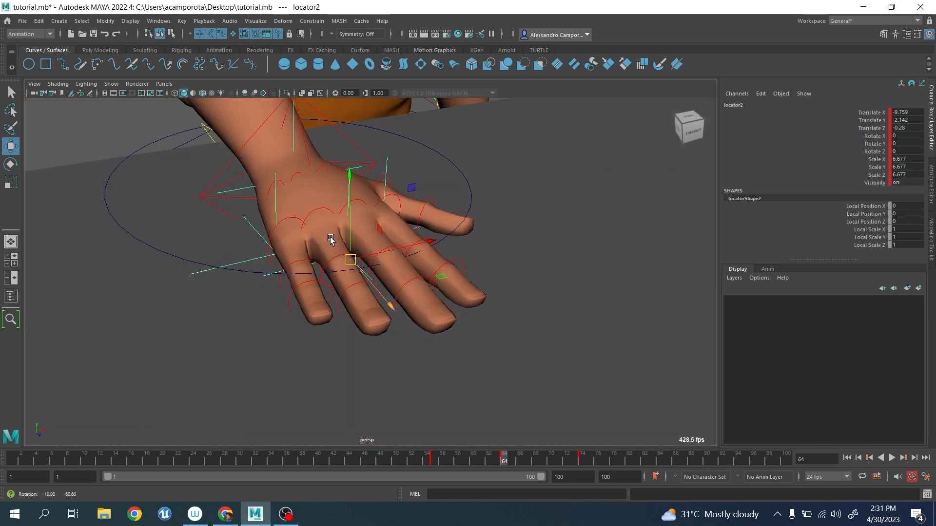
key(e)
drag(390, 214, 358, 246)
key(ctrl+z)
key(w)
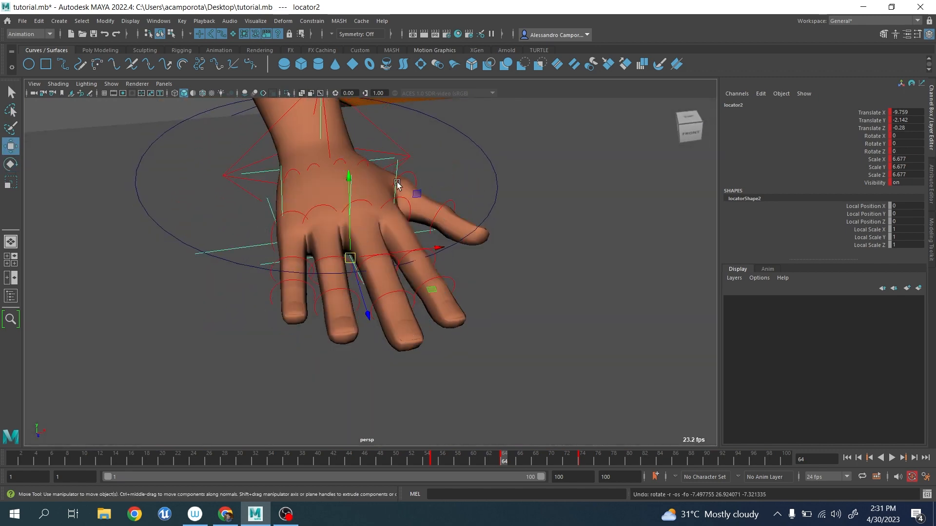
mouse_move(419, 192)
mouse_down()
mouse_move(400, 180)
mouse_move(416, 194)
mouse_up()
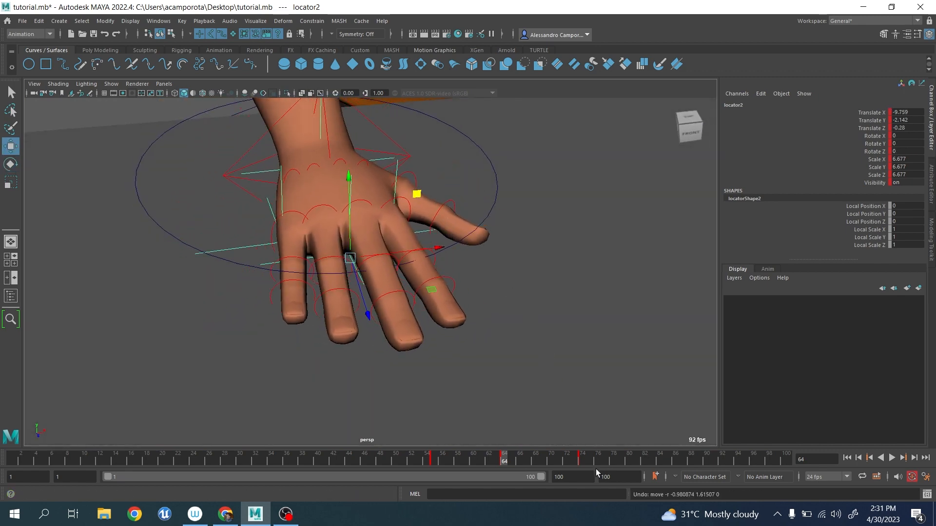
Key locator3 at frames 74 and 96.
click(584, 461)
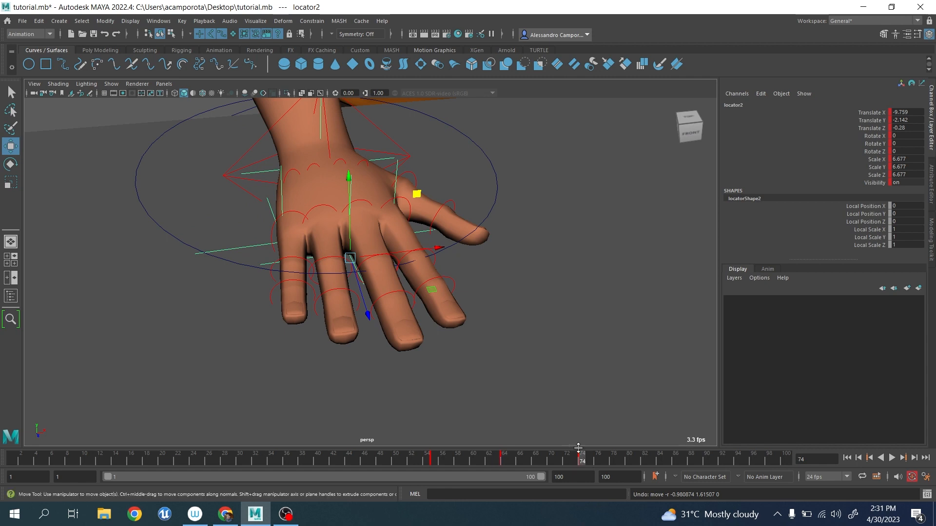
click(256, 248)
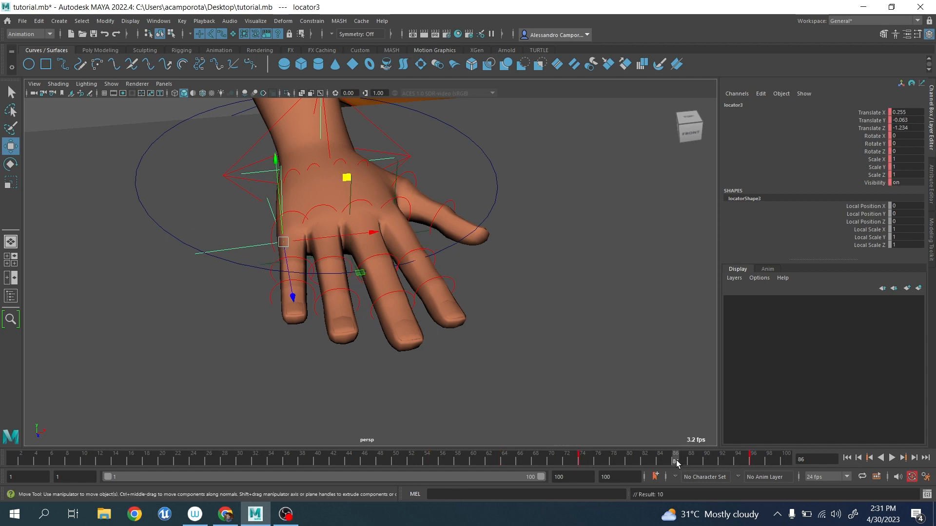
Rotate locator3 about -36 degrees around X at frame 86 to roll the hand over the little-finger side.
key(e)
drag(256, 169, 268, 224)
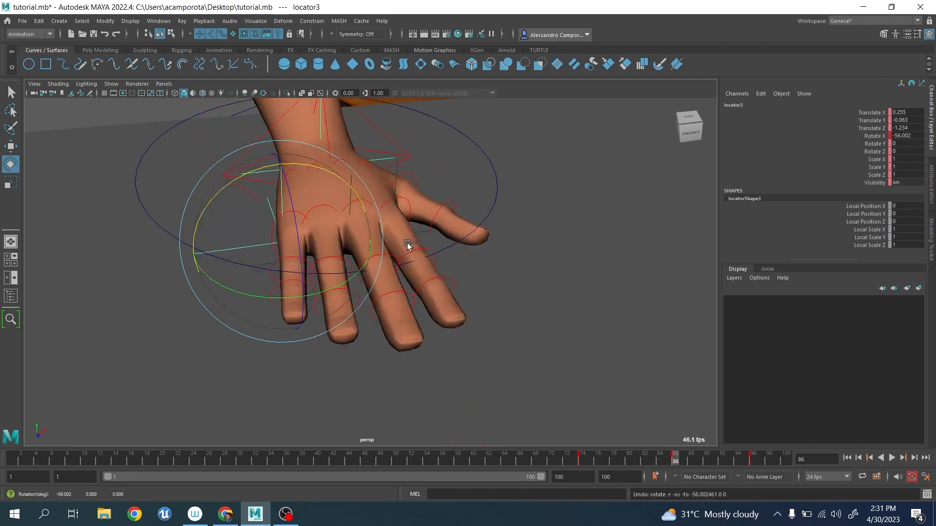
click(395, 168)
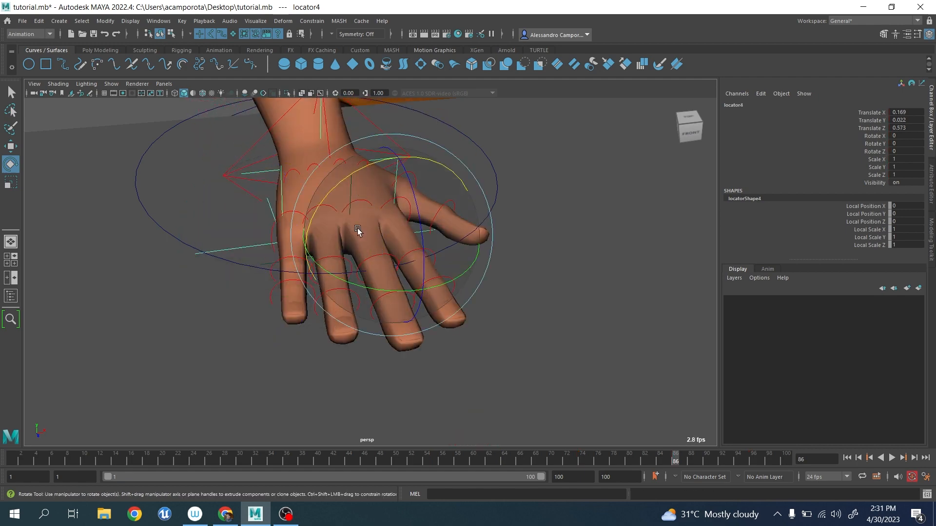
click(240, 248)
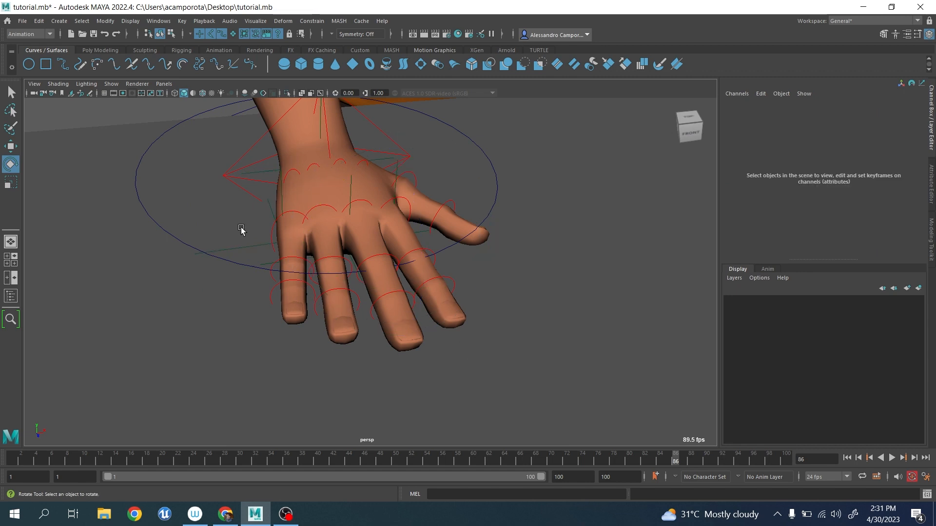
click(240, 249)
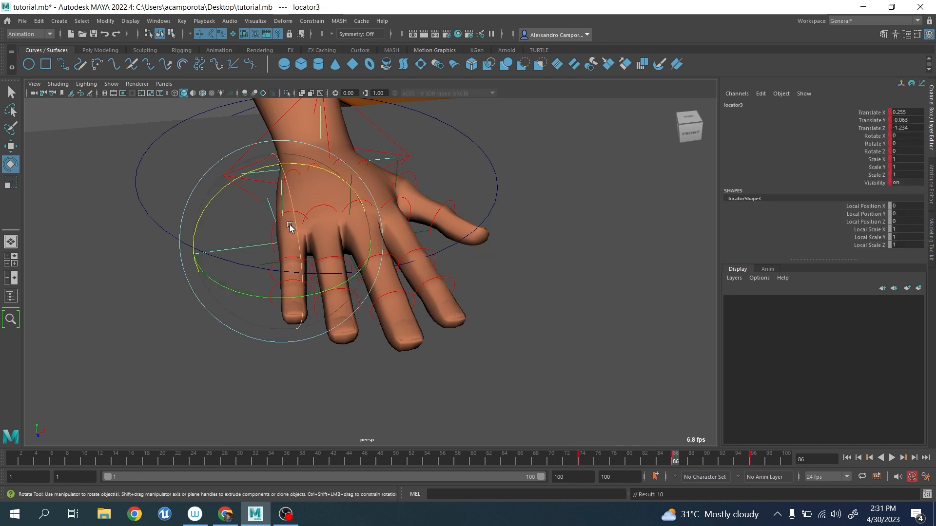
drag(290, 227, 428, 174)
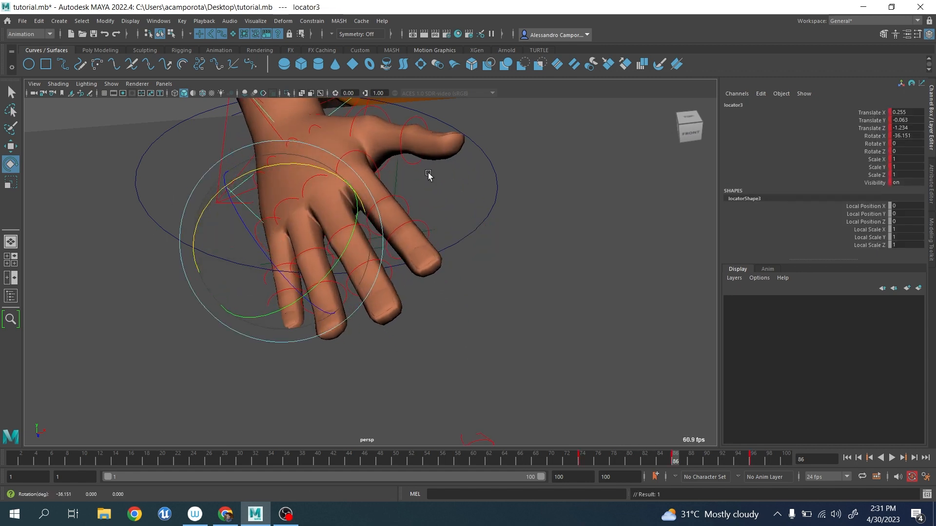
Key locator4 at frames 95 and 119, extending the playback range to 120 frames.
click(397, 175)
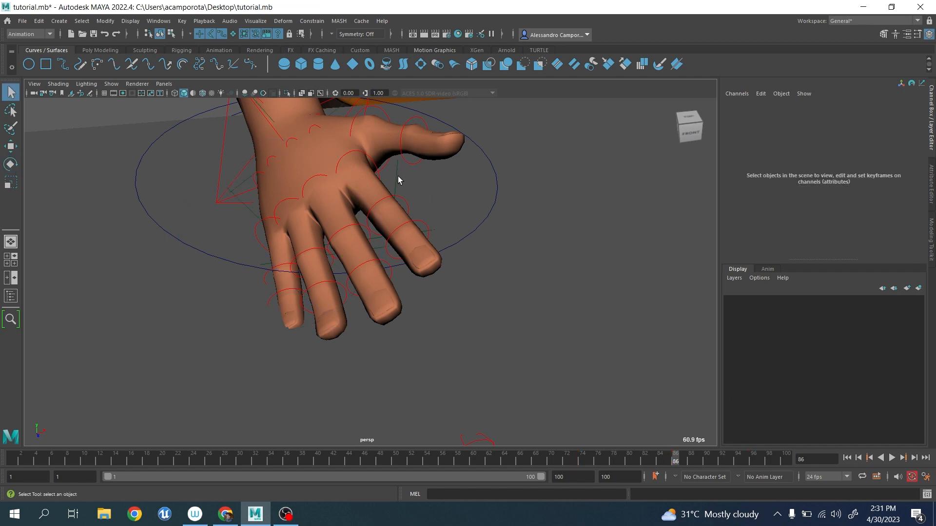
click(397, 180)
click(744, 459)
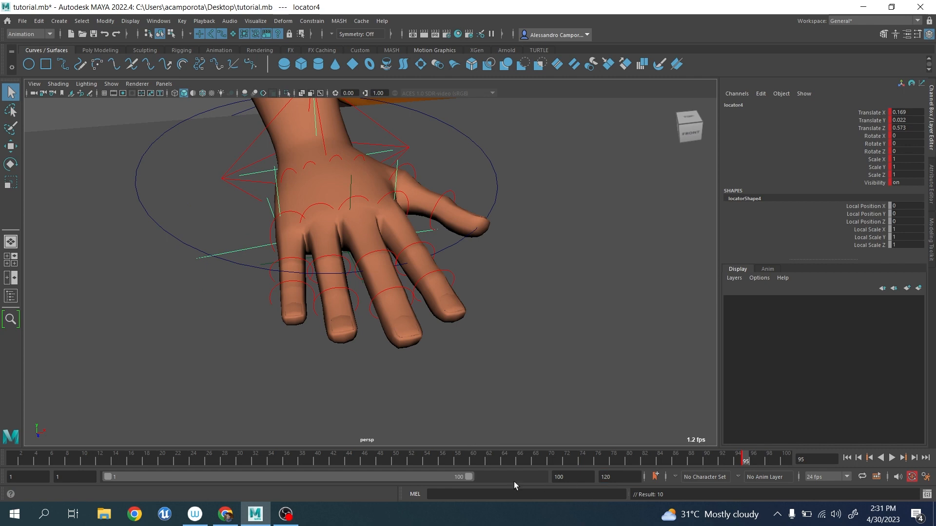
drag(469, 477, 620, 497)
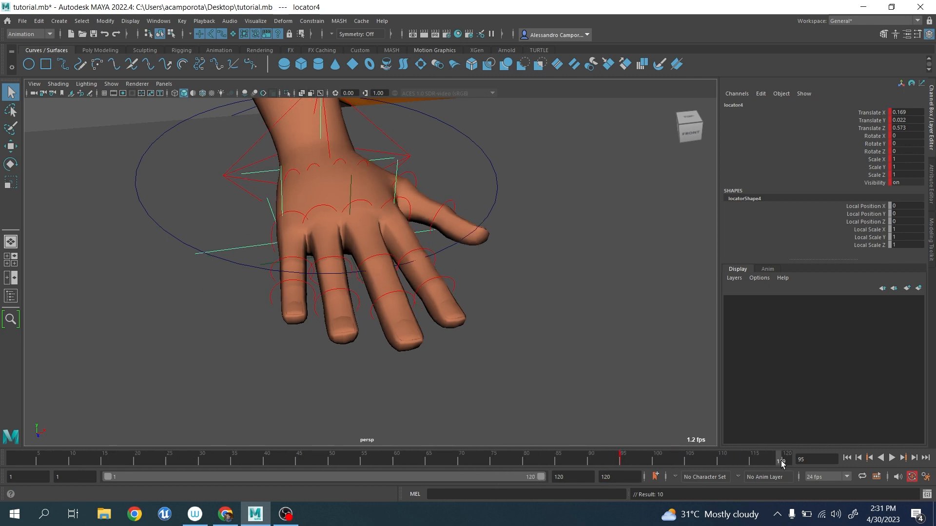
alt+drag(503, 282, 446, 266)
key(s)
Rotate locator4 at frame 108 to tilt the hand over its index-finger side, and key the pose.
key(e)
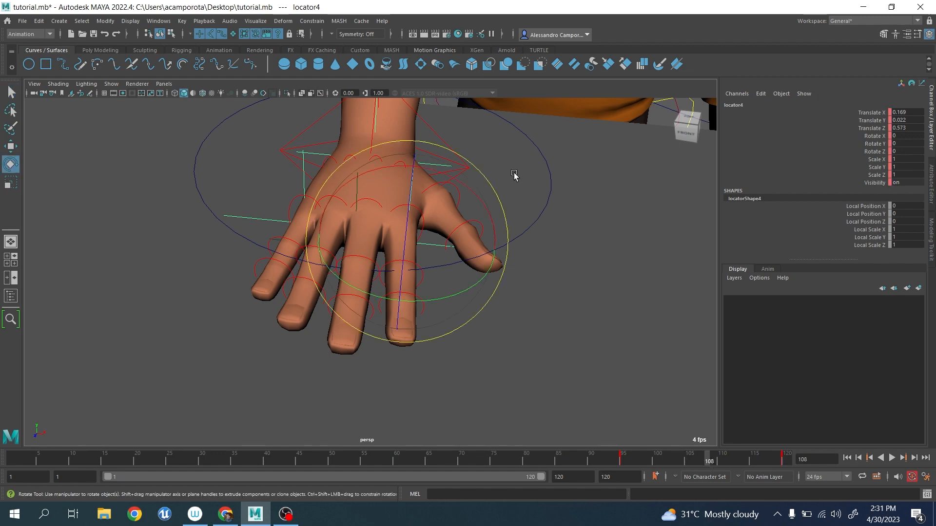
drag(464, 186, 504, 221)
scroll(504, 221, down, 1)
key(s)
scroll(501, 222, down, 3)
Examine the animation curves of the circle, locators and finger controls together in the Graph Editor.
key(q)
drag(230, 344, 452, 176)
click(159, 21)
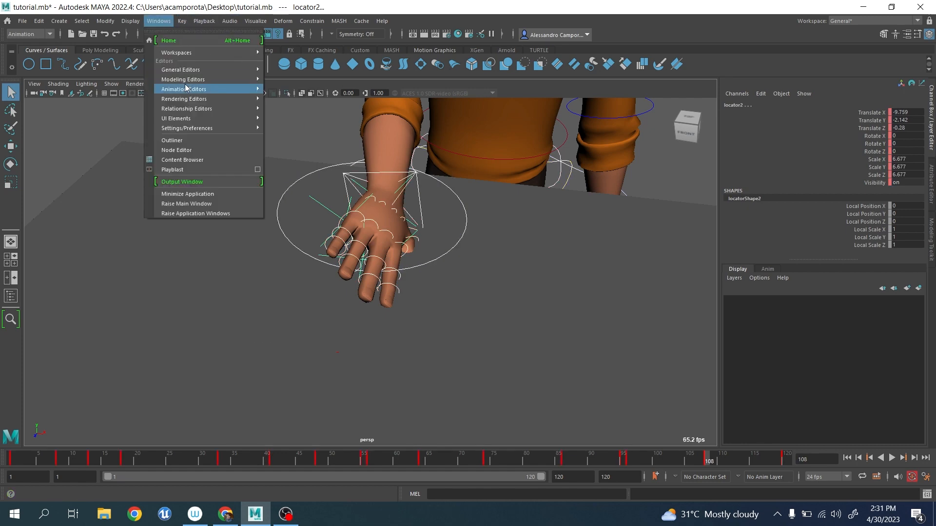
mouse_move(205, 89)
click(285, 92)
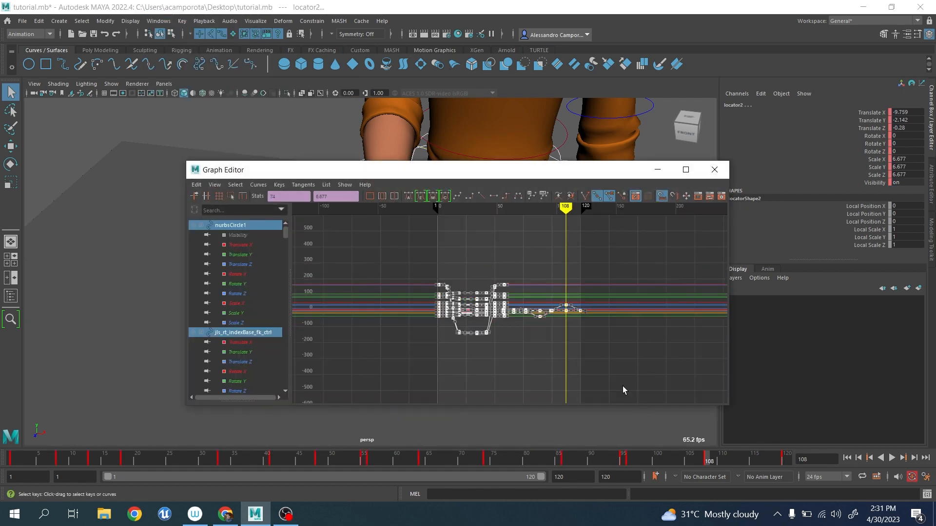
click(714, 169)
click(300, 130)
Play back the hand animation and check the pose at frame 79 from above.
scroll(315, 171, up, 5)
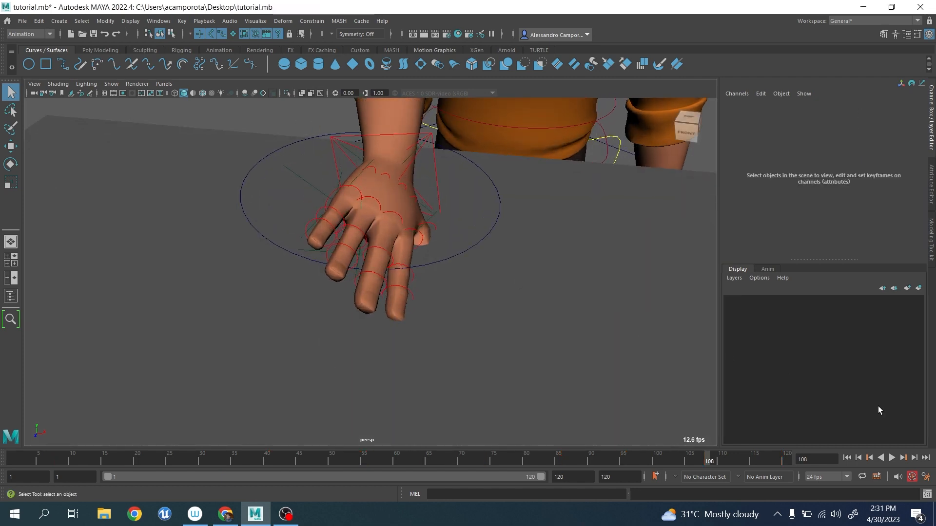
click(891, 458)
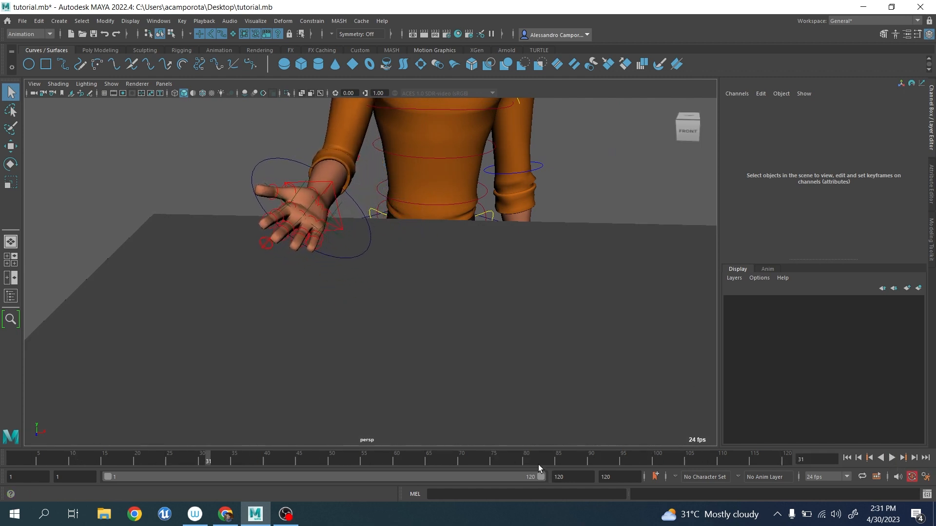
click(520, 462)
alt+drag(344, 273, 391, 325)
scroll(381, 266, up, 4)
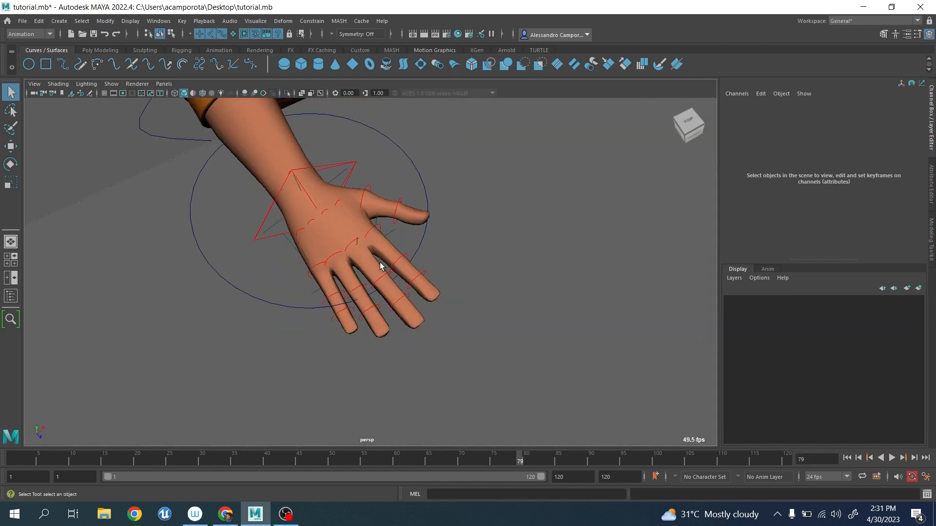
Review the hand's motion with locator2 selected, around frame 64 and through playback to frame 120.
click(358, 249)
click(432, 461)
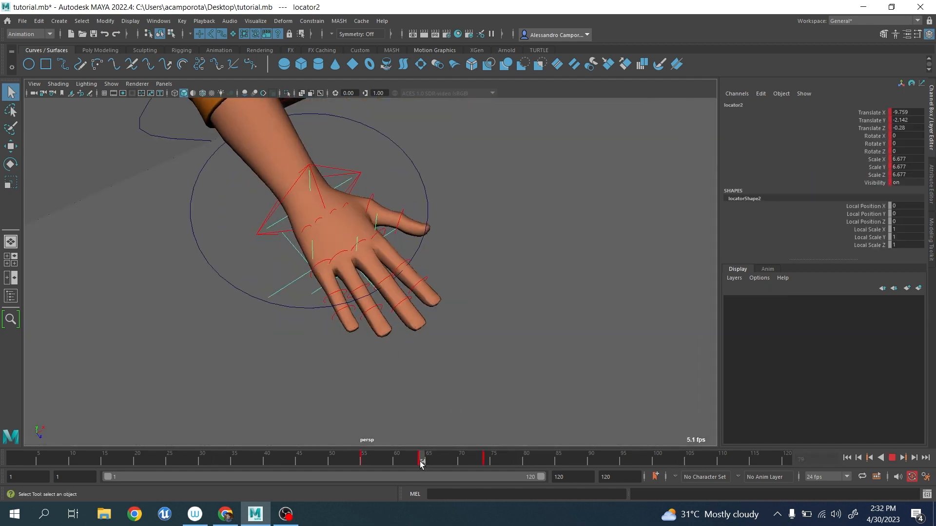
key(e)
drag(384, 258, 338, 277)
mouse_move(396, 460)
mouse_down()
mouse_move(27, 403)
mouse_move(15, 392)
mouse_up()
alt+drag(250, 306, 242, 333)
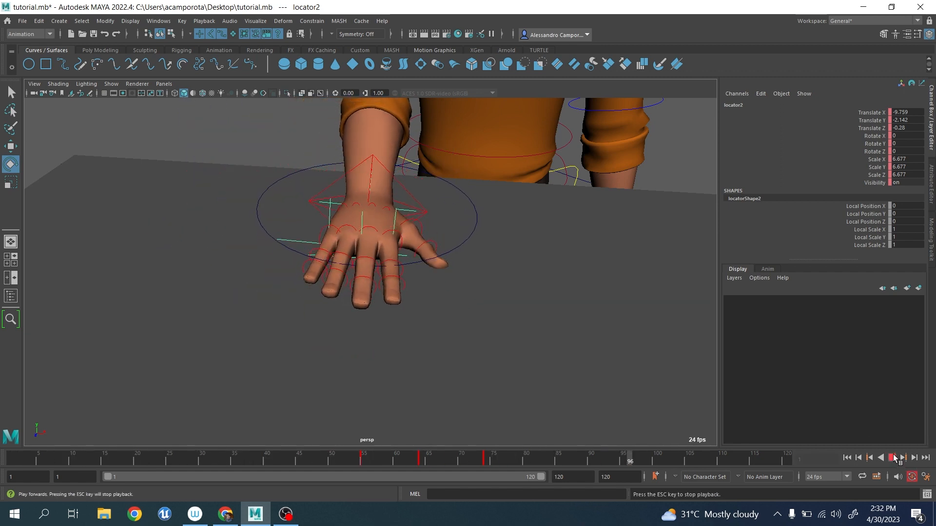
click(892, 456)
drag(678, 457, 811, 467)
Bake the motion of jls_rt_arm_ik_ctrl into keys over the full timeline with Bake Simulation.
key(q)
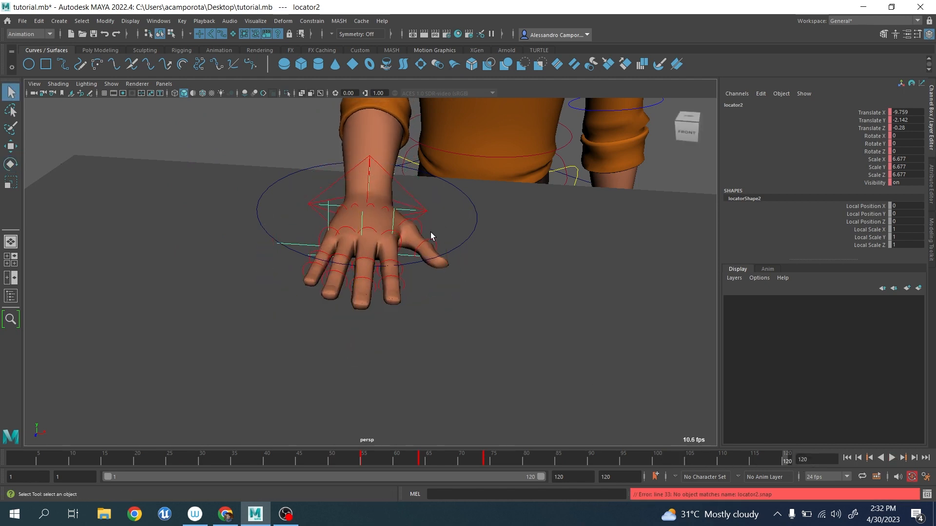
click(405, 191)
alt+drag(405, 192, 413, 234)
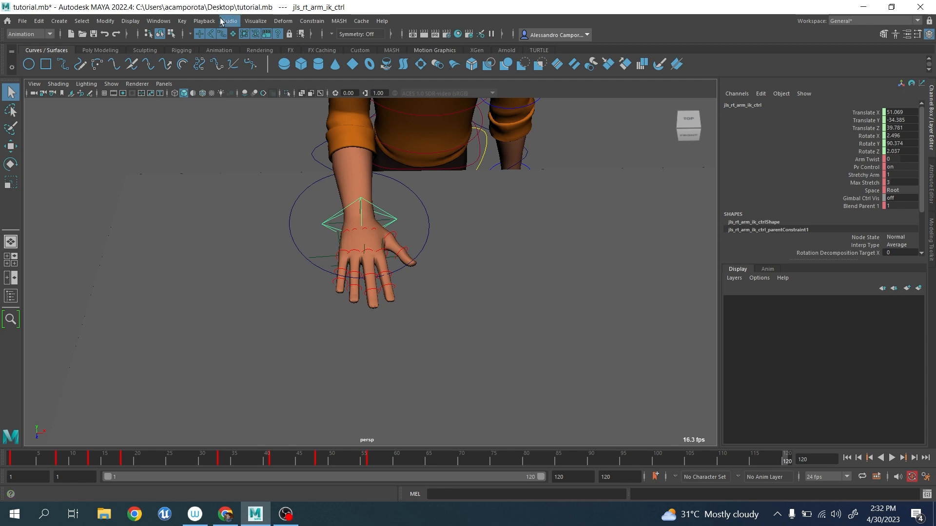
click(182, 21)
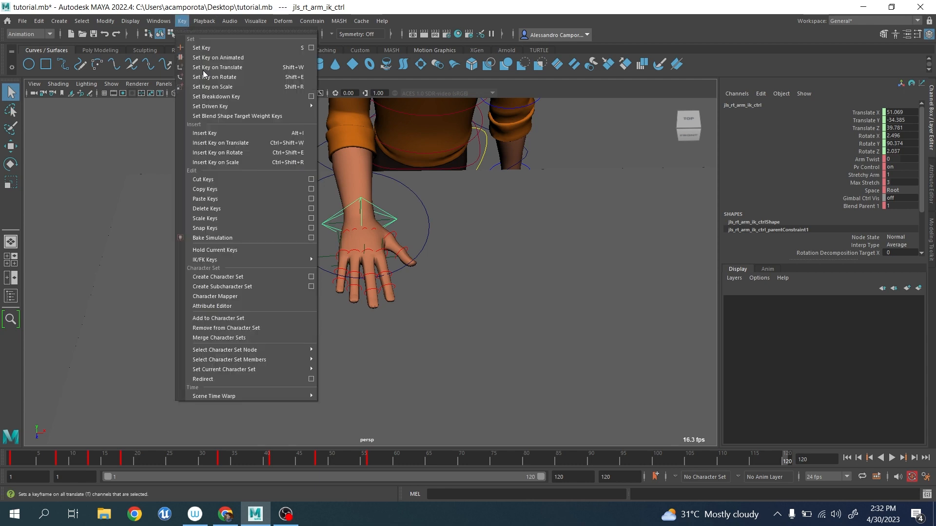
click(256, 237)
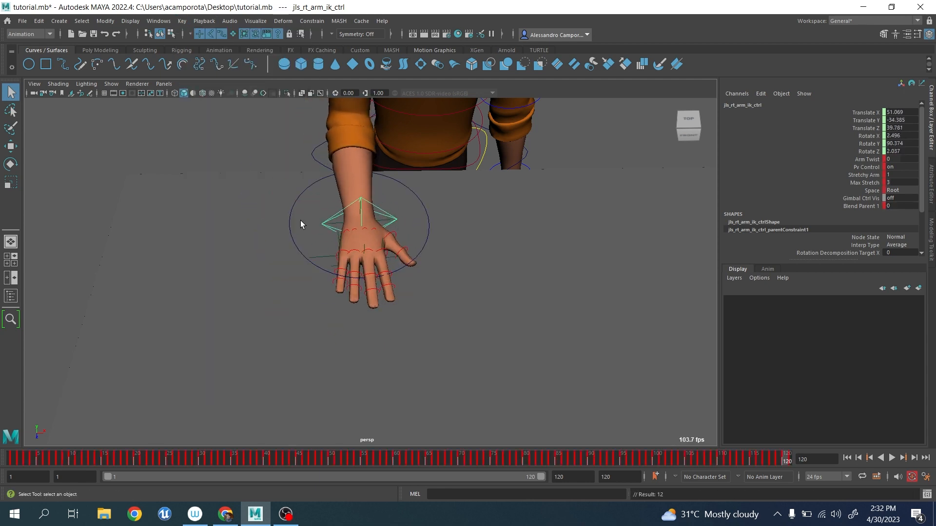
alt+drag(300, 220, 292, 161)
alt+right_drag(293, 161, 93, 380)
alt+drag(93, 380, 76, 416)
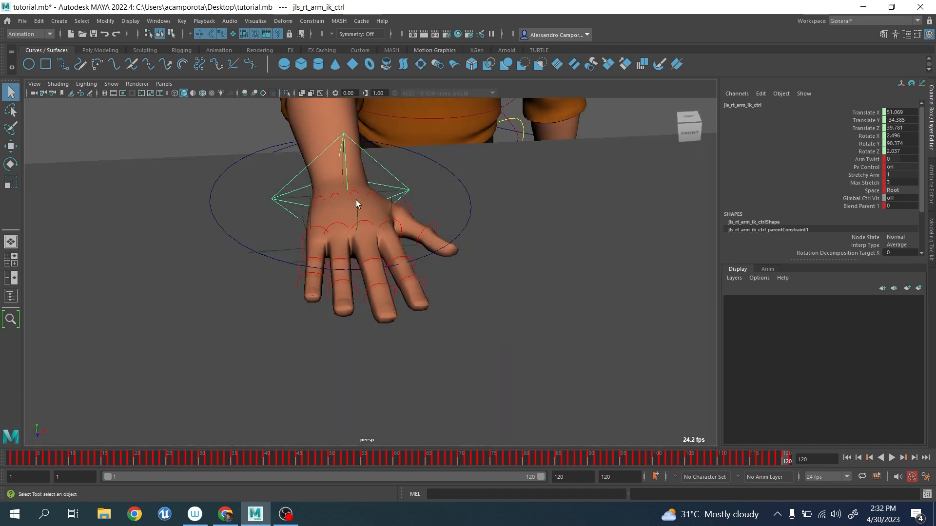
Examine the rig hierarchy under jls_grp and jls_rig_all_grp in the Outliner.
click(161, 21)
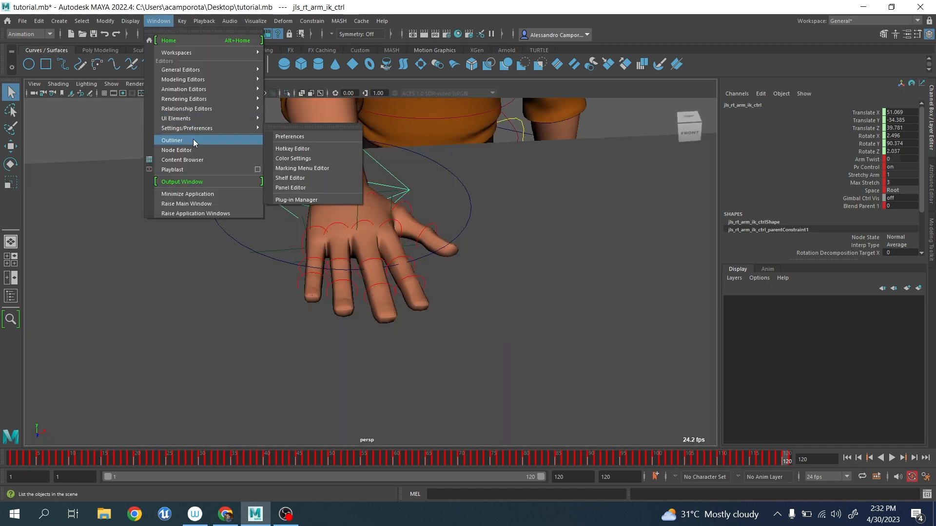
click(193, 140)
click(472, 195)
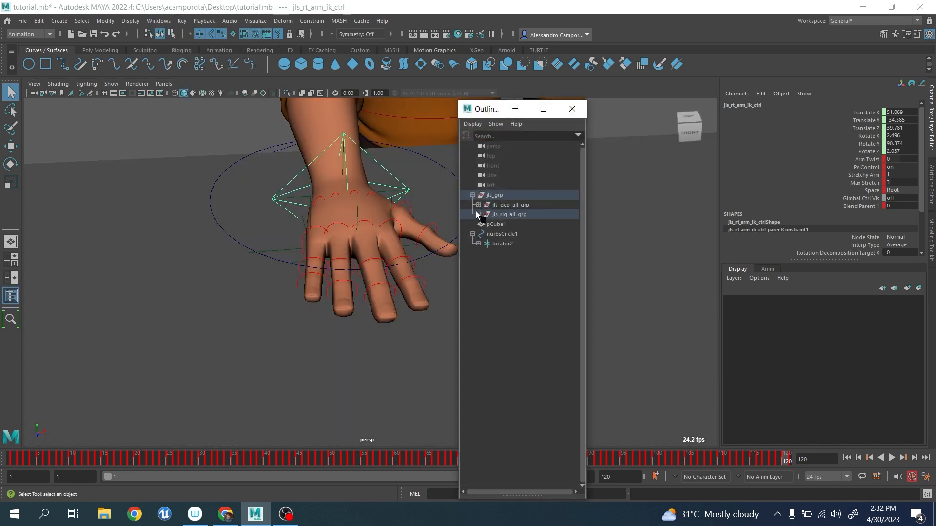
click(478, 214)
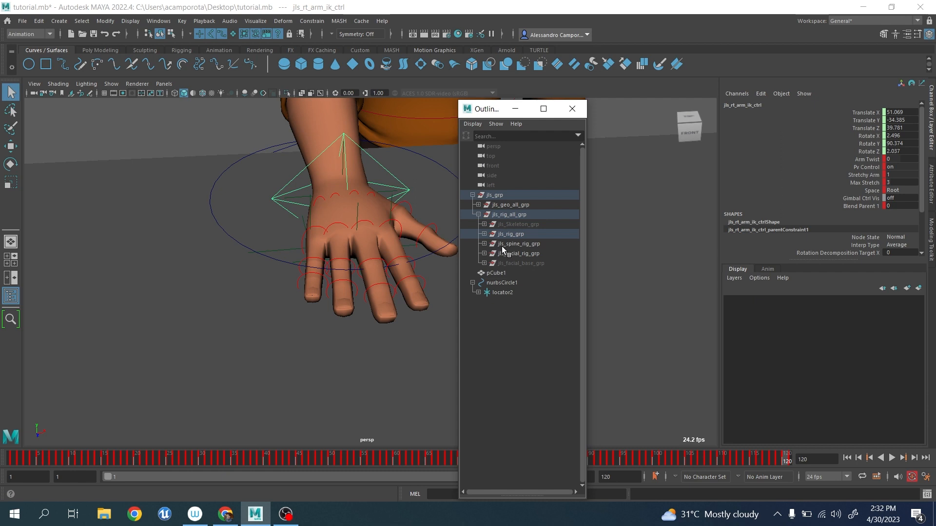
click(572, 109)
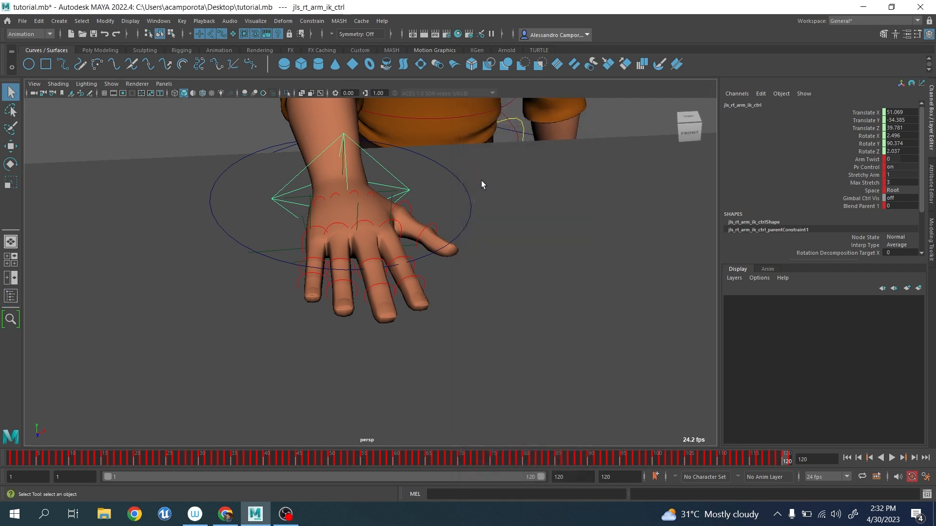
Delete the helper circle nurbsCircle1 together with the wrist and knuckle locators around the right hand.
alt+drag(480, 184, 442, 235)
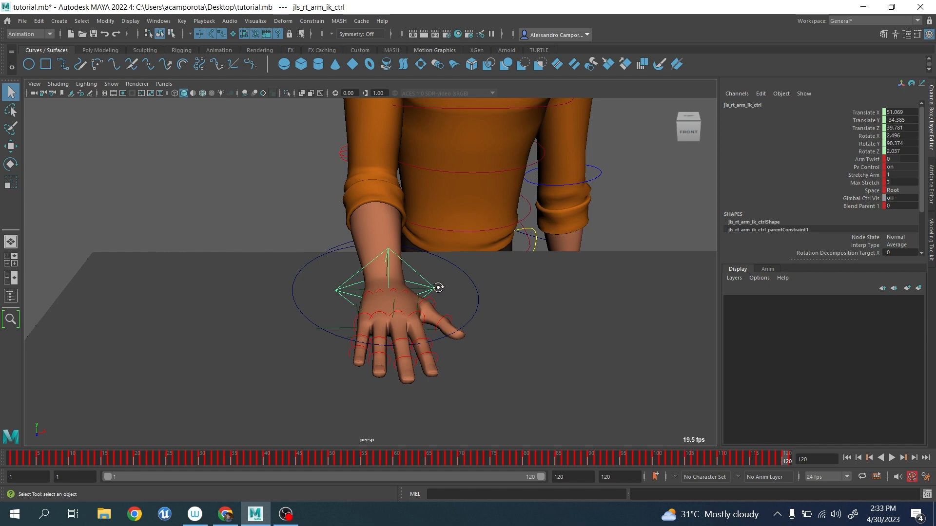
alt+drag(437, 286, 426, 281)
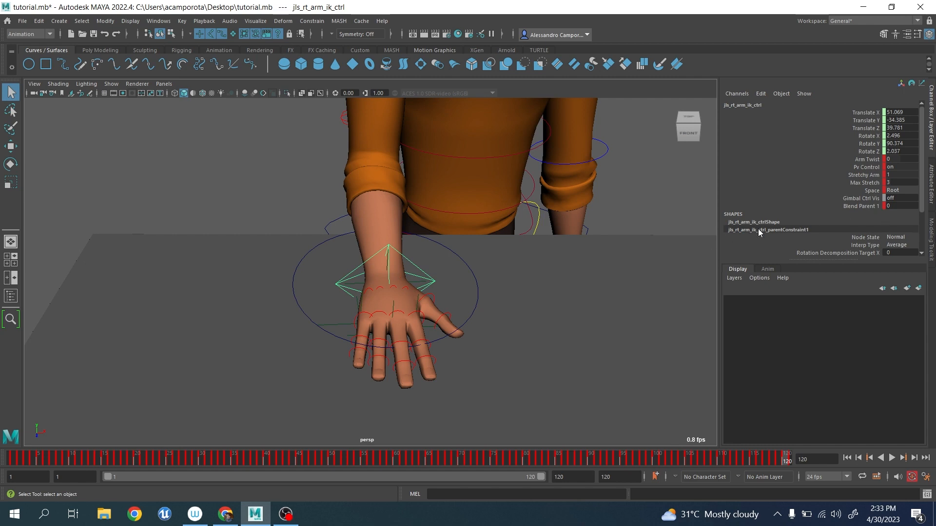
alt+drag(452, 252, 458, 256)
scroll(459, 256, up, 3)
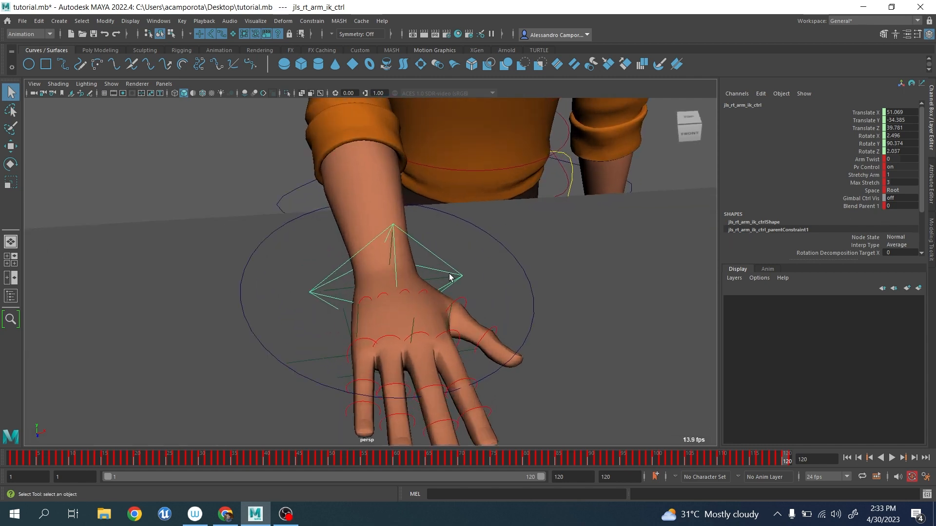
click(443, 279)
click(320, 359)
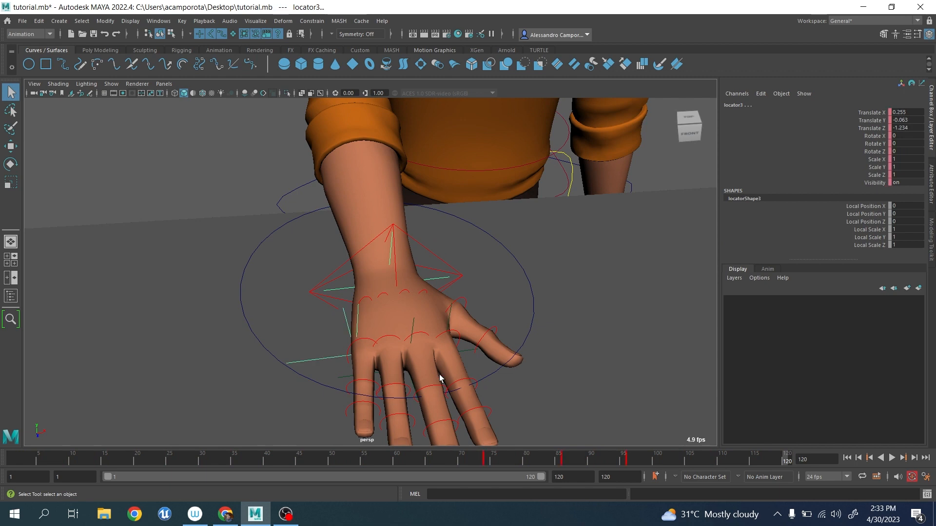
click(471, 352)
click(412, 323)
click(530, 295)
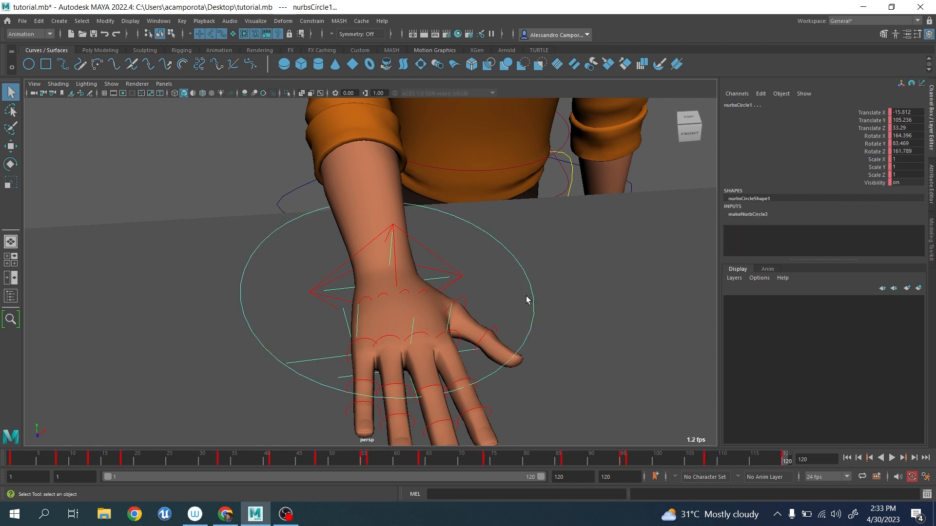
key(Delete)
Scrub the baked arm animation back to frame 1 and inspect the arm and whole character.
drag(130, 461, 12, 433)
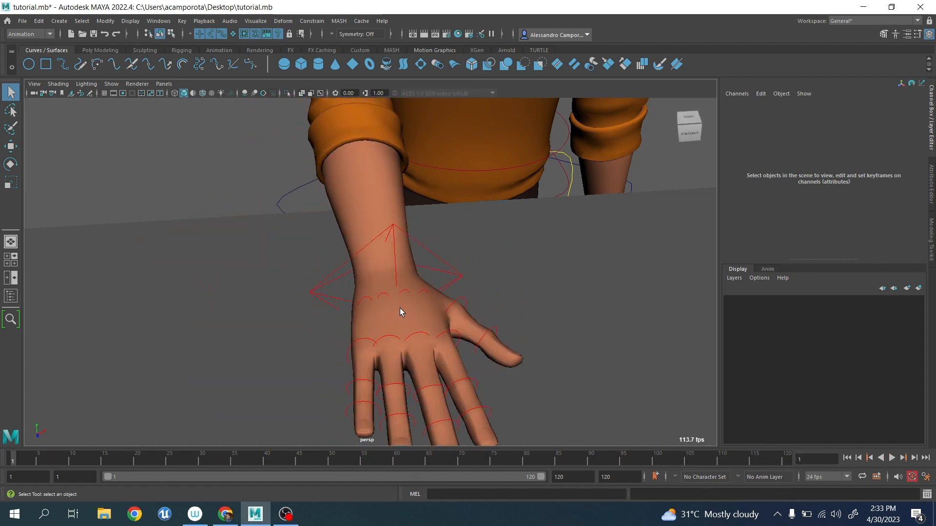
scroll(399, 308, down, 4)
alt+drag(400, 308, 463, 296)
scroll(478, 306, down, 4)
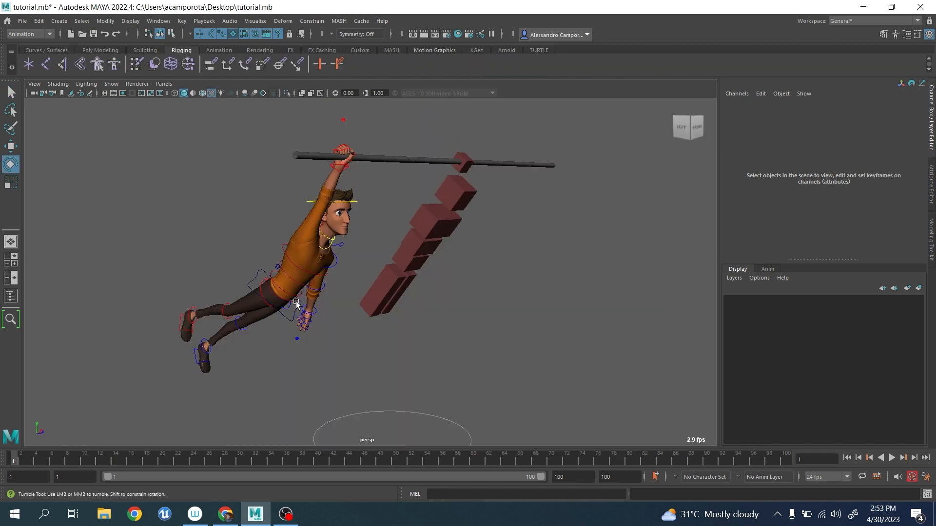
alt+drag(390, 302, 233, 300)
scroll(332, 309, down, 5)
alt+drag(318, 309, 361, 312)
scroll(331, 310, up, 5)
scroll(328, 307, down, 5)
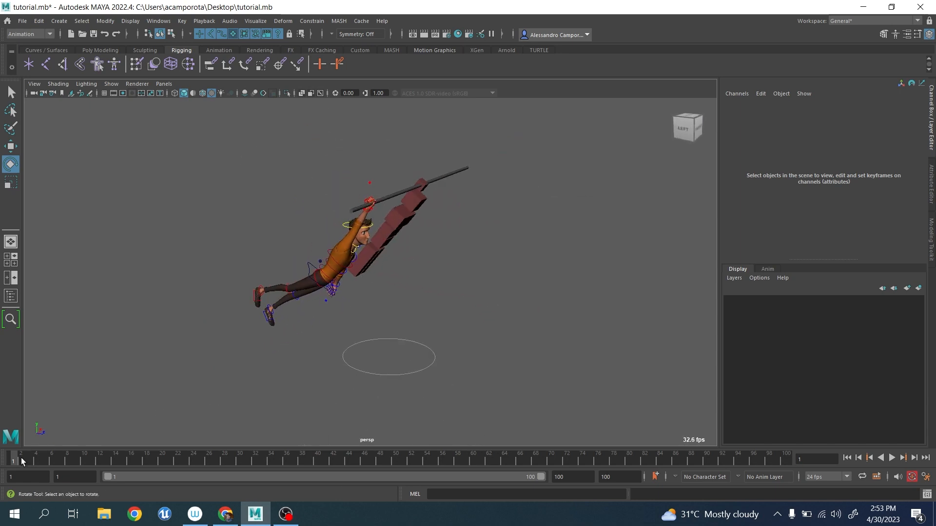
Play the animation of the character swinging from the pole and return to frame 1.
key(alt+v)
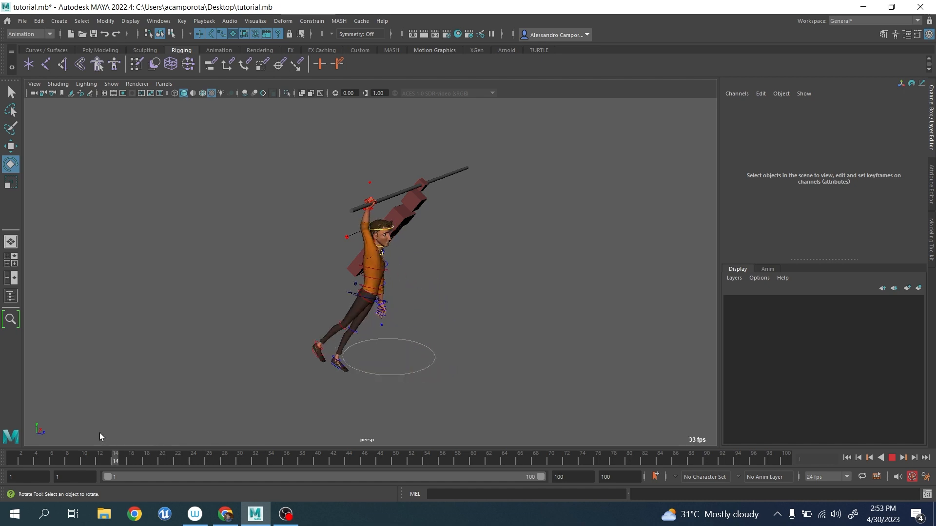
mouse_move(225, 443)
mouse_down()
mouse_move(479, 468)
mouse_move(13, 441)
mouse_up()
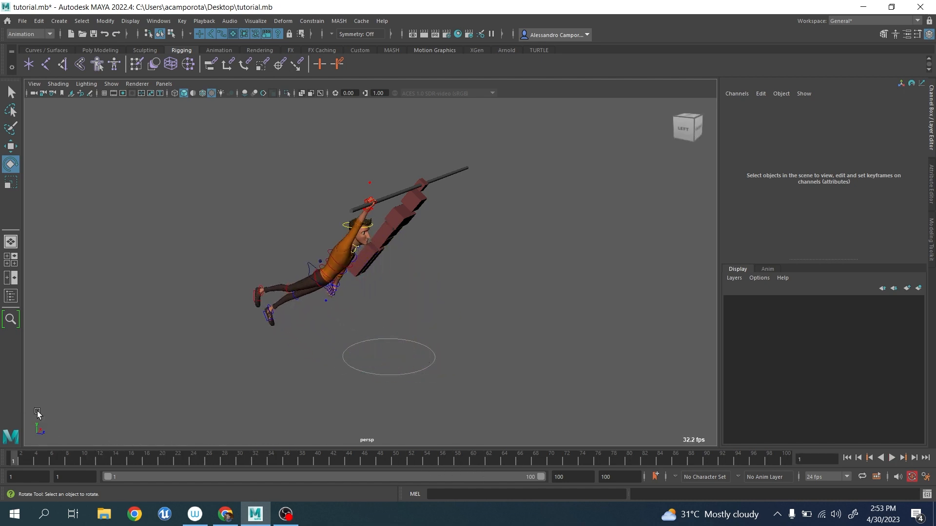
Select the character's COG control and view its swing pose at frame 11.
alt+drag(416, 337, 376, 329)
scroll(384, 335, up, 5)
scroll(397, 340, up, 3)
click(376, 319)
scroll(378, 331, down, 4)
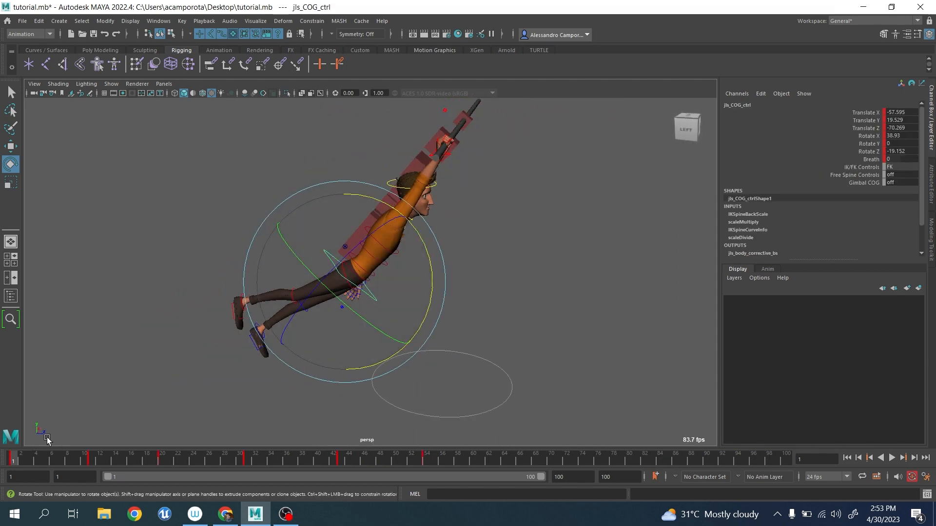
key(alt+v)
click(91, 461)
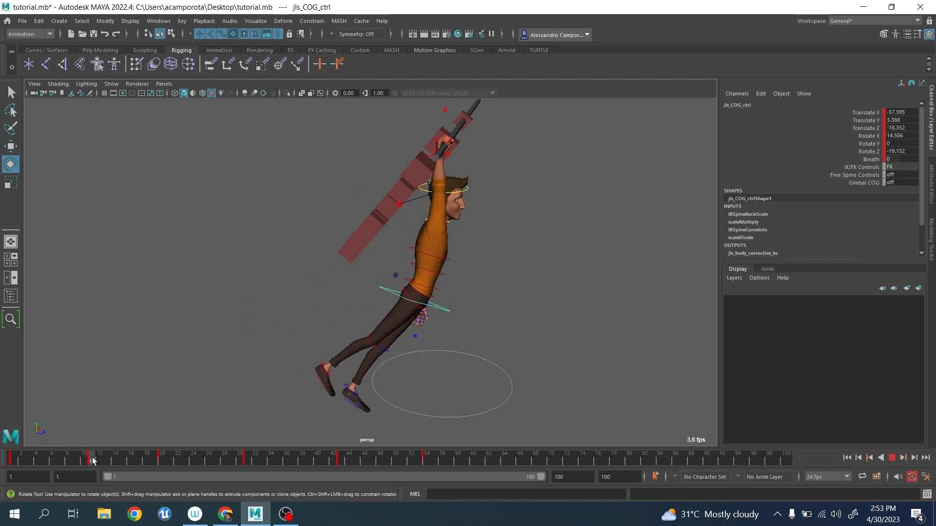
Try a small rotation of the COG control at frame 11, undo it and return to frame 1.
drag(482, 249, 453, 258)
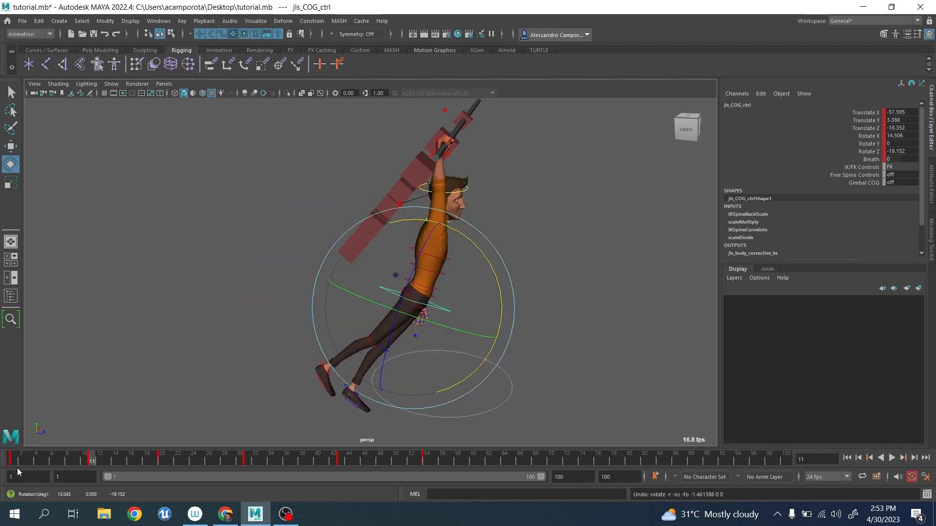
key(ctrl+z)
key(alt+v)
drag(179, 464, 163, 459)
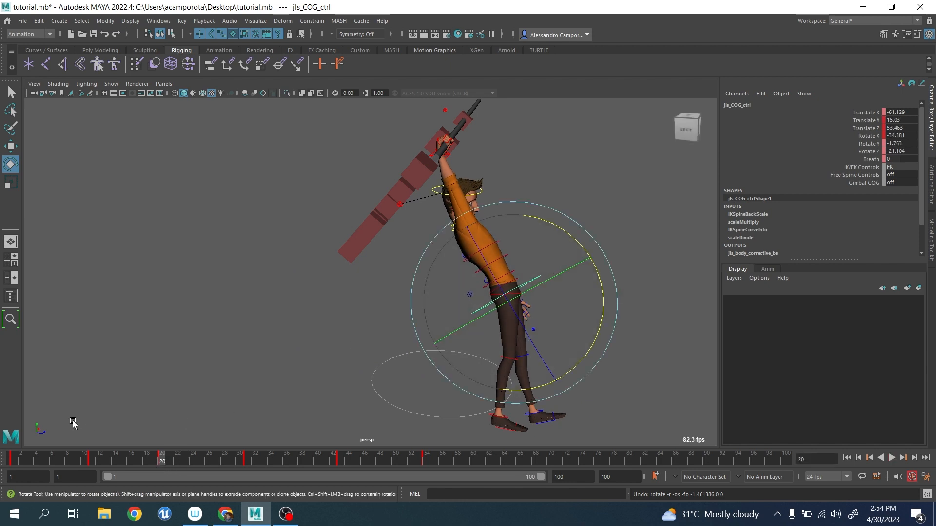
click(10, 456)
Try moving and rotating the COG control at frame 1 to swing the body under the pole, and undo the changes.
key(w)
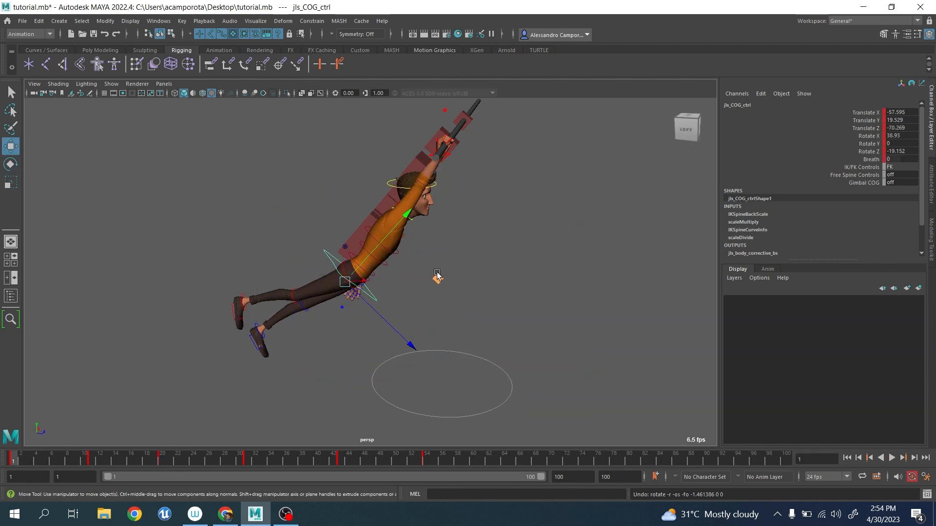
drag(438, 278, 464, 247)
key(e)
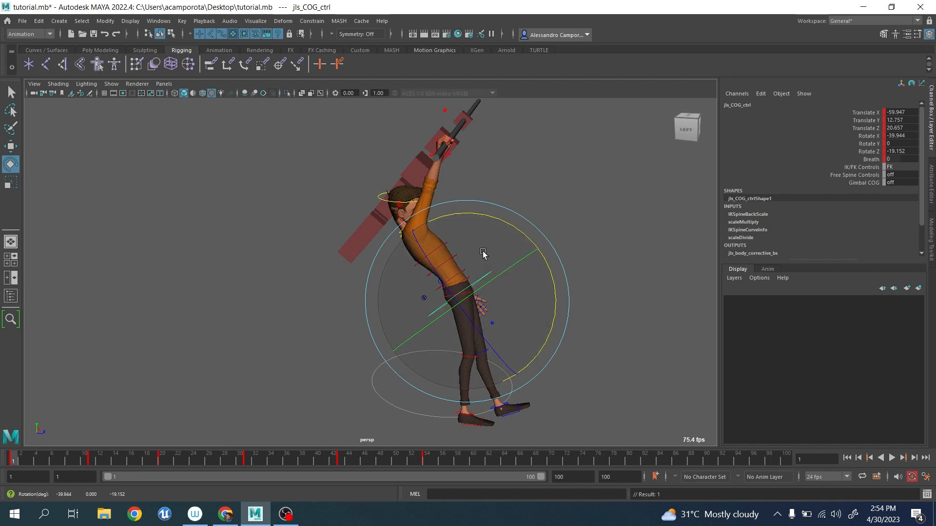
key(ctrl+z)
key(ctrl+z)
key(ctrl+z)
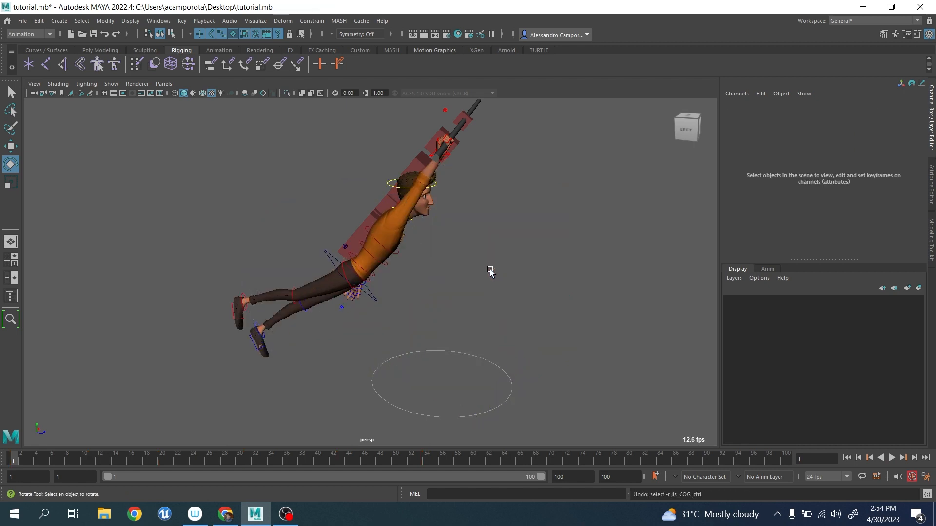
Try rotating the spine FK shoulder control to 7.95 in X at frame 21, and undo it.
click(373, 296)
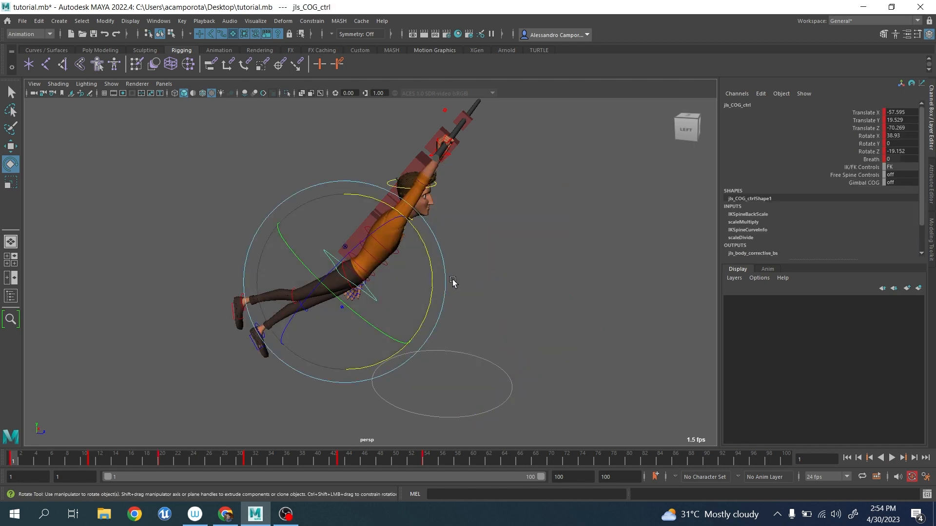
scroll(411, 314, up, 5)
key(q)
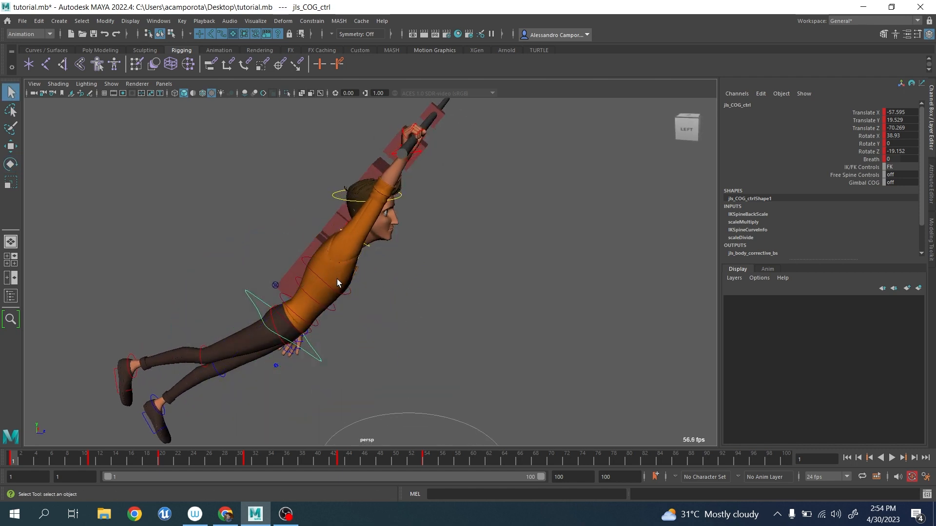
drag(26, 451, 170, 458)
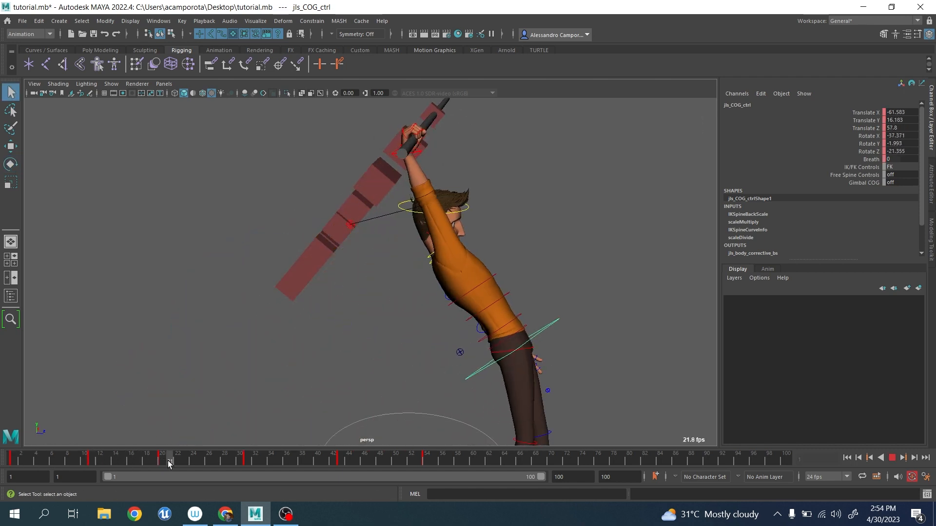
click(477, 286)
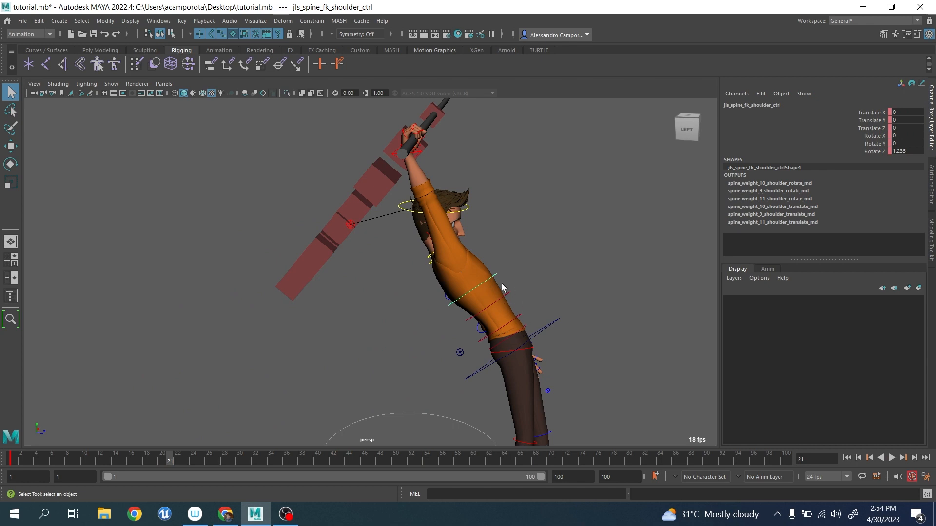
key(e)
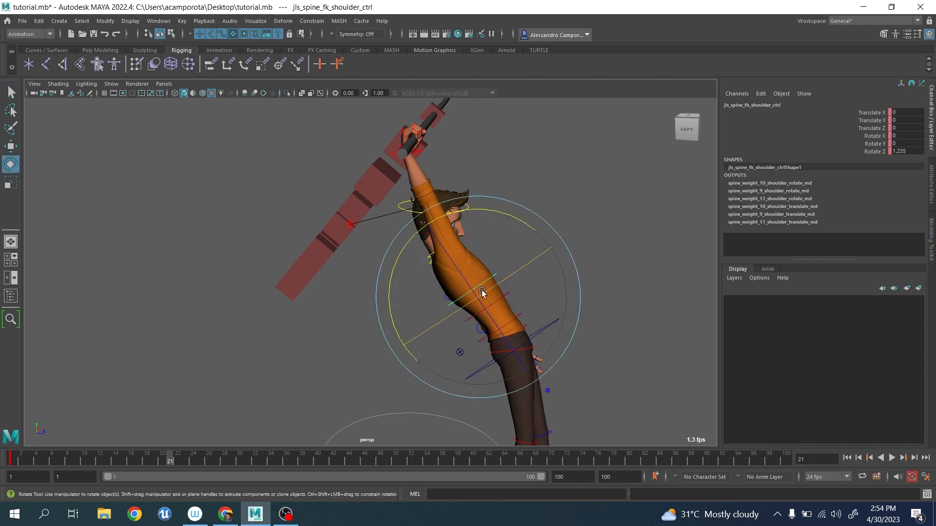
drag(486, 214, 489, 226)
key(ctrl+z)
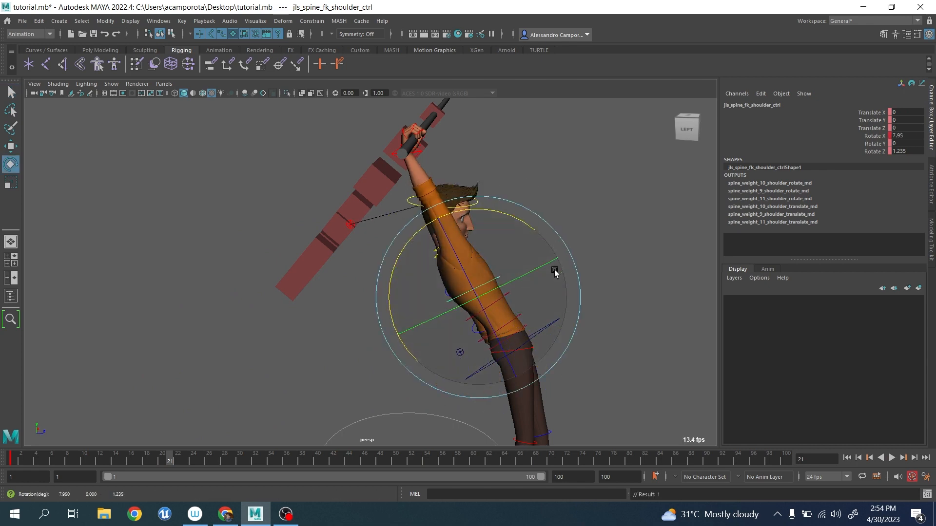
Try rotating the COG control at frame 21 and undo the rotation.
key(q)
click(554, 325)
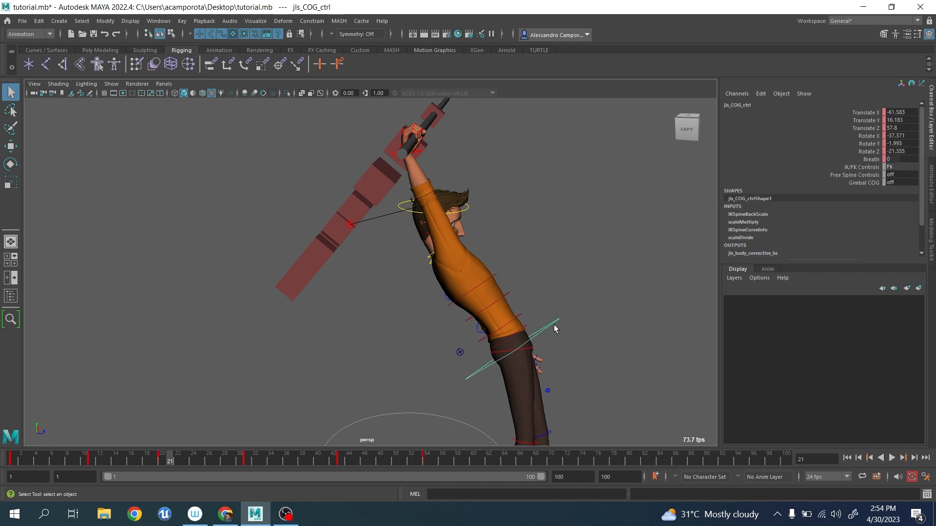
key(e)
drag(540, 277, 541, 297)
key(ctrl+z)
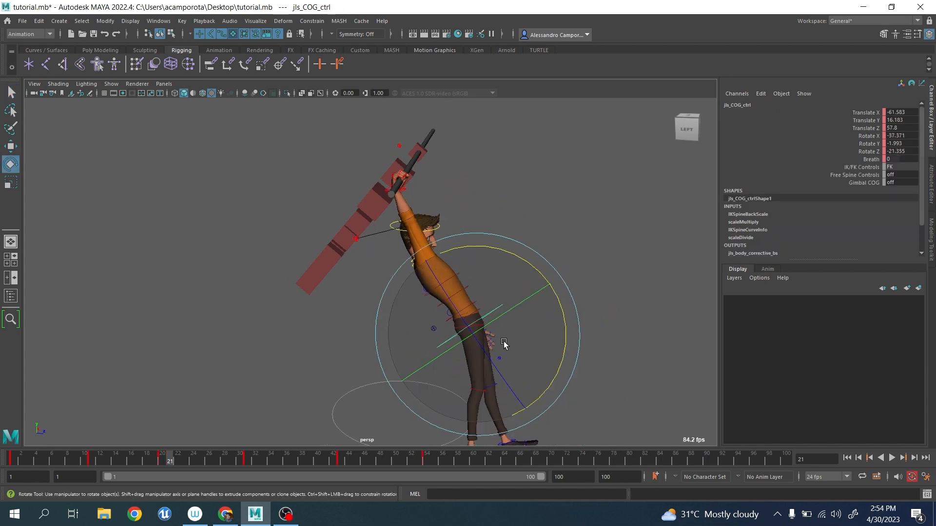
Select the upper spine FK control at frame 21 and undo the recent selection changes.
scroll(536, 278, up, 4)
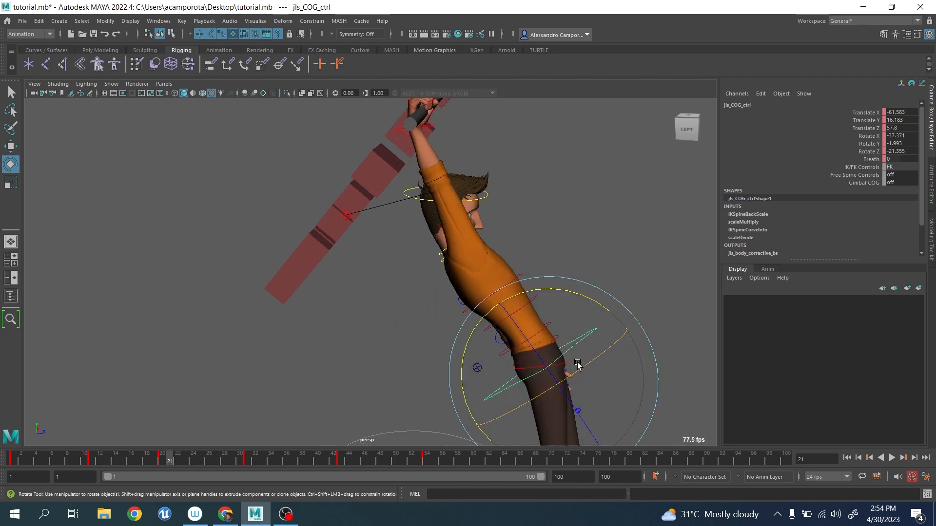
key(q)
click(540, 299)
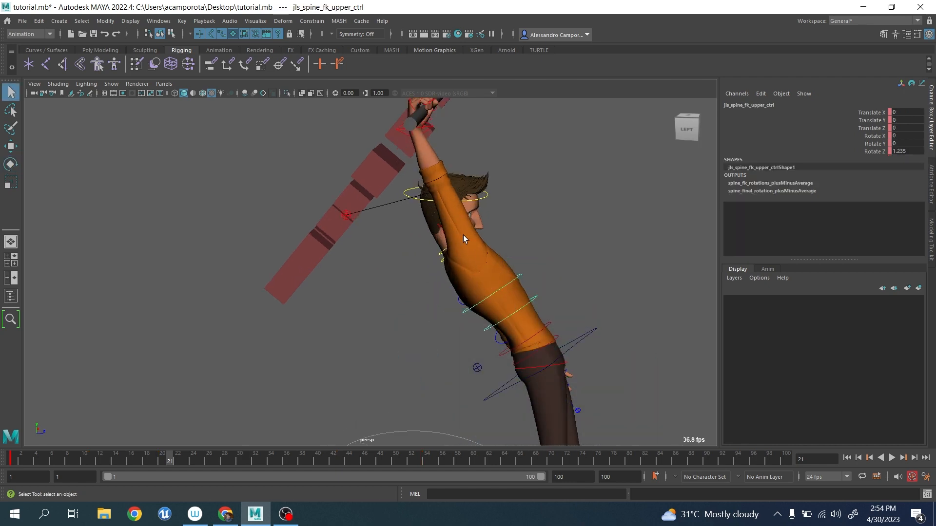
scroll(463, 248, down, 4)
key(ctrl+z)
key(ctrl+z)
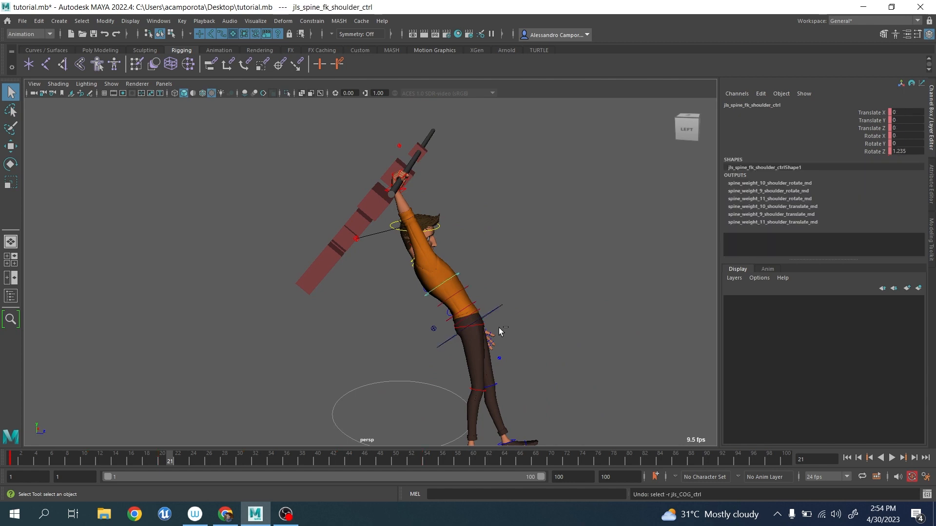
key(ctrl+z)
Select all the cubes hanging from the pole and key them at frame 1.
click(12, 459)
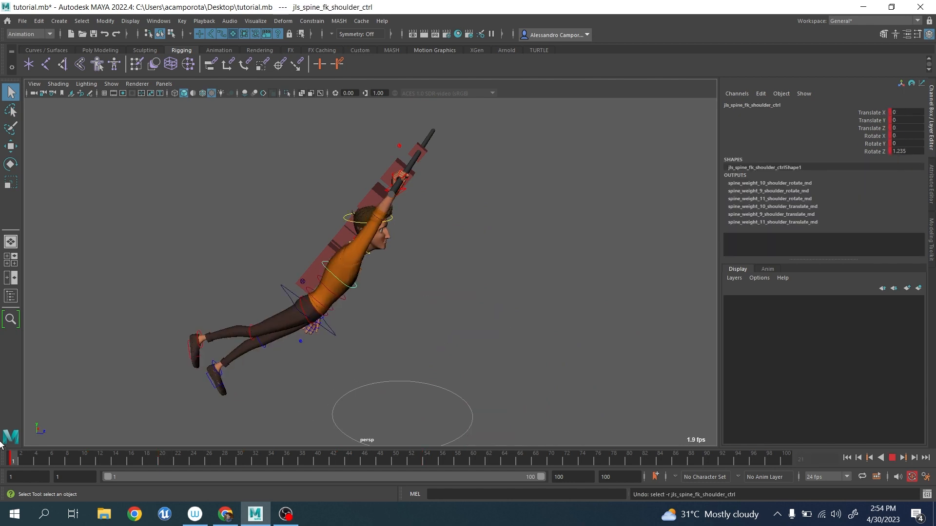
alt+drag(441, 297, 456, 216)
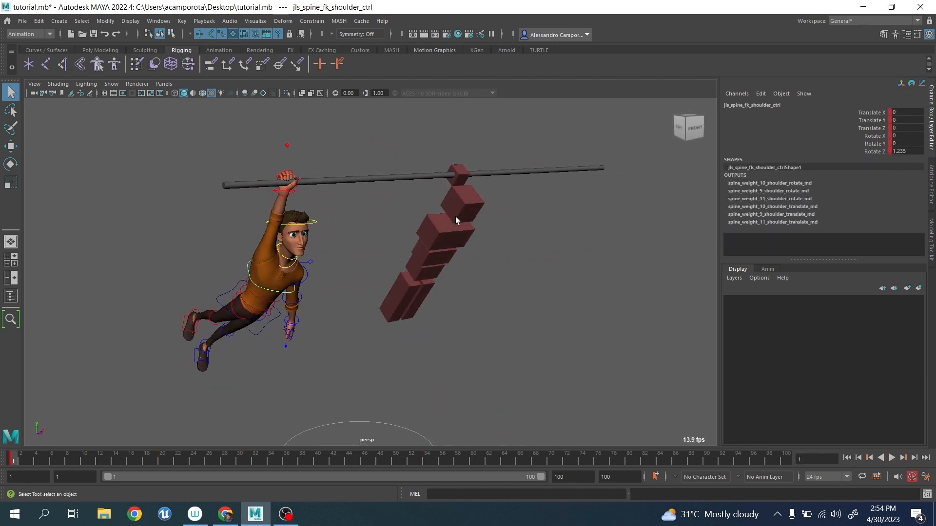
drag(397, 155, 539, 337)
ctrl+drag(568, 187, 579, 199)
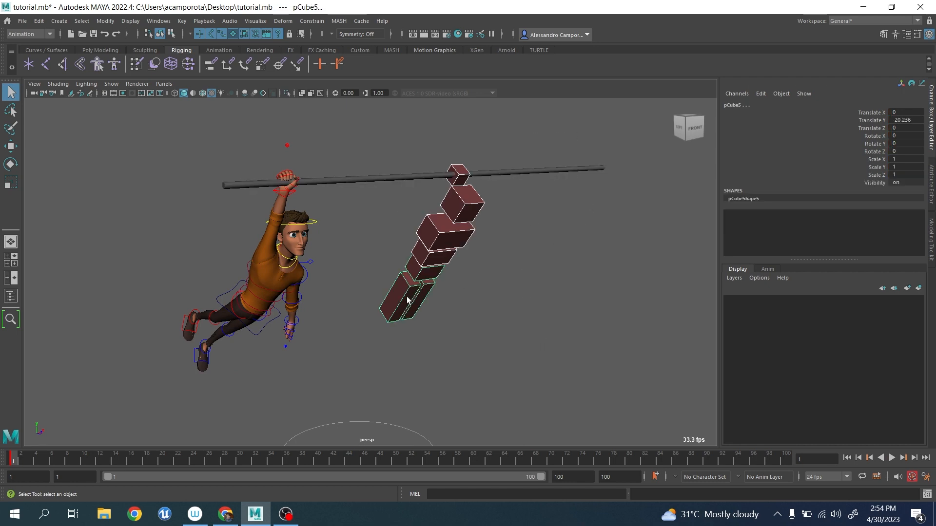
alt+drag(407, 297, 447, 292)
key(s)
At frame 29, rotate the top cube pCube2 on the pole to -26.9 in X to swing the whole chain.
drag(12, 460, 233, 460)
click(512, 219)
click(437, 188)
key(e)
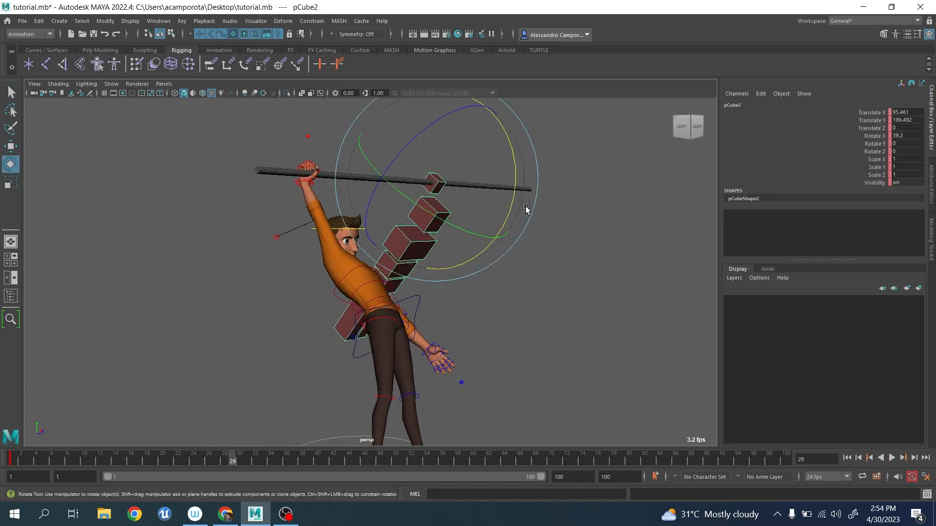
drag(510, 196, 427, 126)
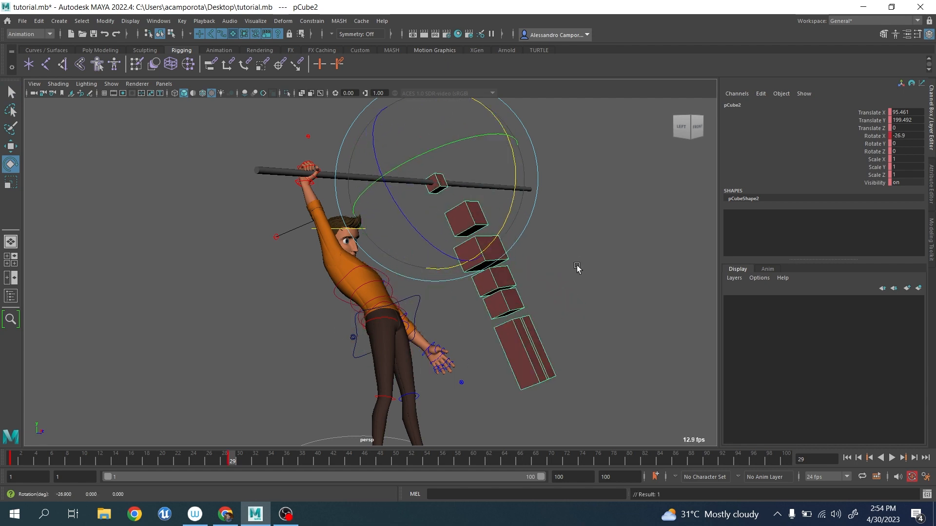
Rotate the middle cubes of the chain together by about -24 degrees in X at frame 29 to bend it forward.
click(446, 254)
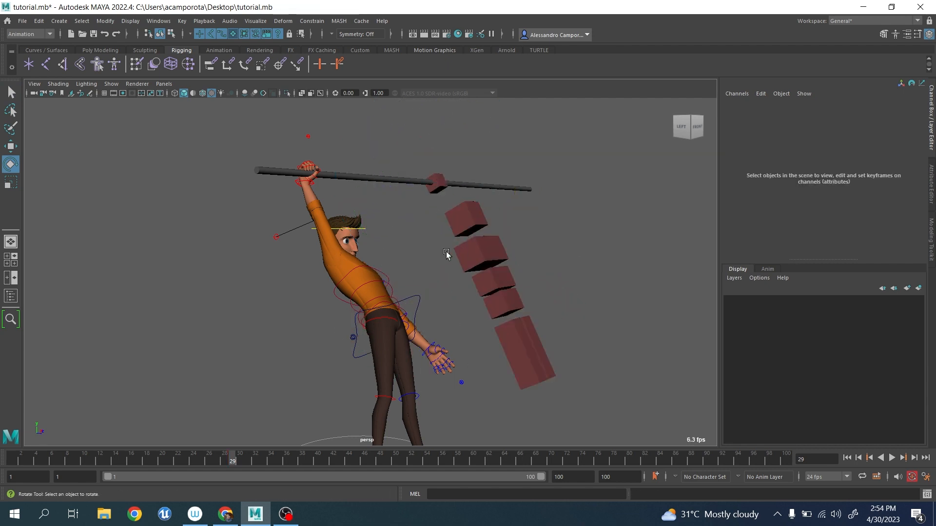
click(503, 300)
drag(584, 292, 612, 243)
click(627, 217)
Try rotating the middle and lower cubes one at a time, starting with pCube3, and undo the changes.
click(486, 249)
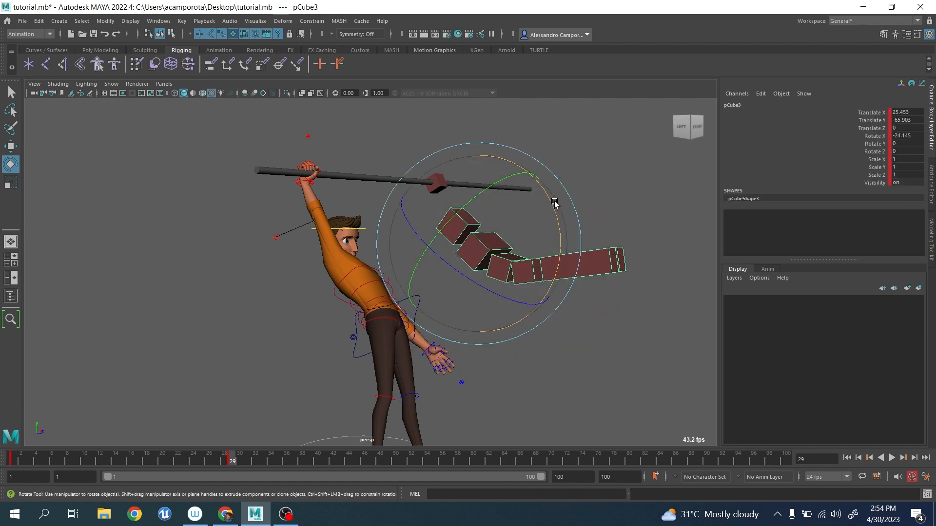
drag(555, 205, 593, 227)
key(ctrl+z)
click(615, 235)
click(501, 269)
key(ctrl+z)
key(q)
click(561, 262)
key(e)
key(ctrl+z)
key(w)
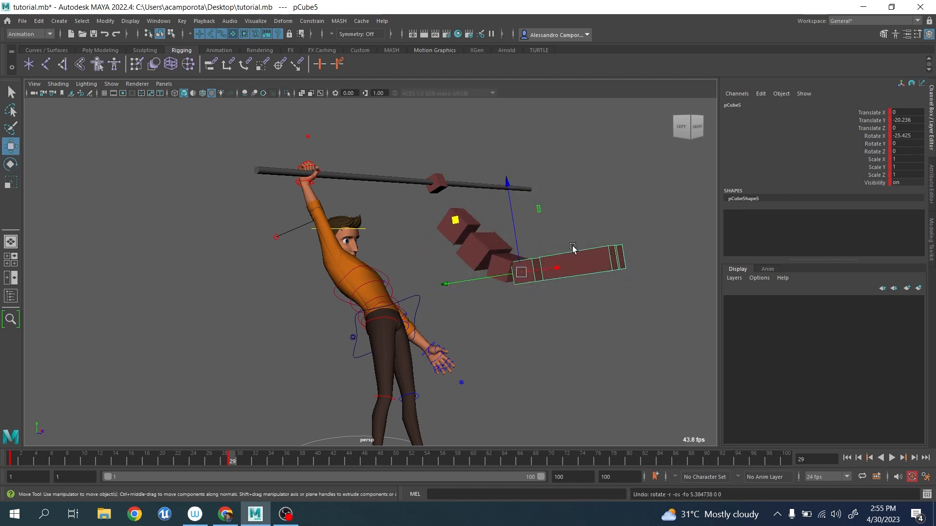
Try rotating cube pCube4 in X to change the bend of the lower chain, and clear the selection.
click(460, 227)
click(503, 263)
key(e)
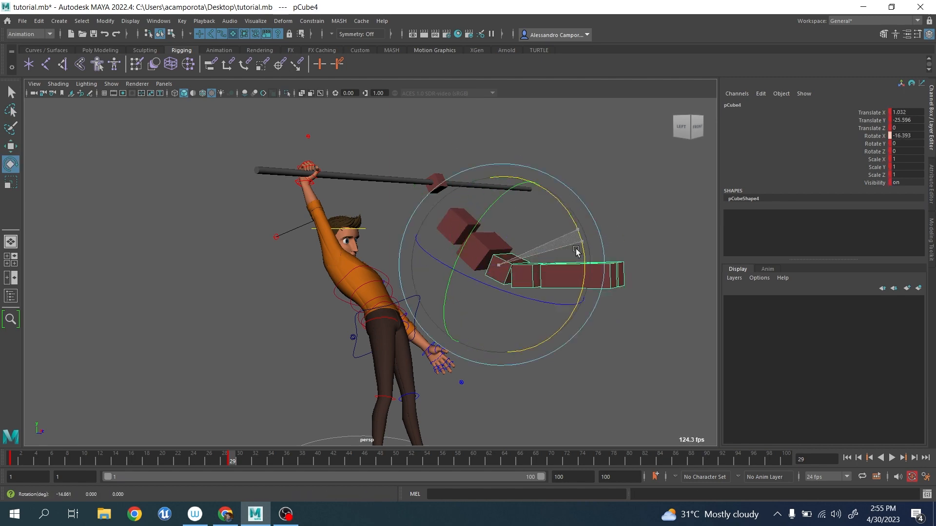
alt+drag(418, 314, 444, 317)
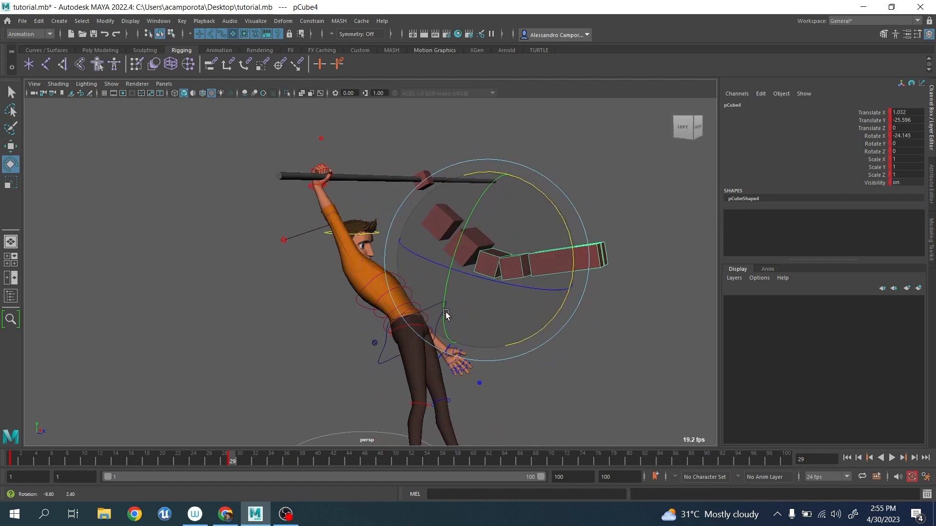
click(592, 183)
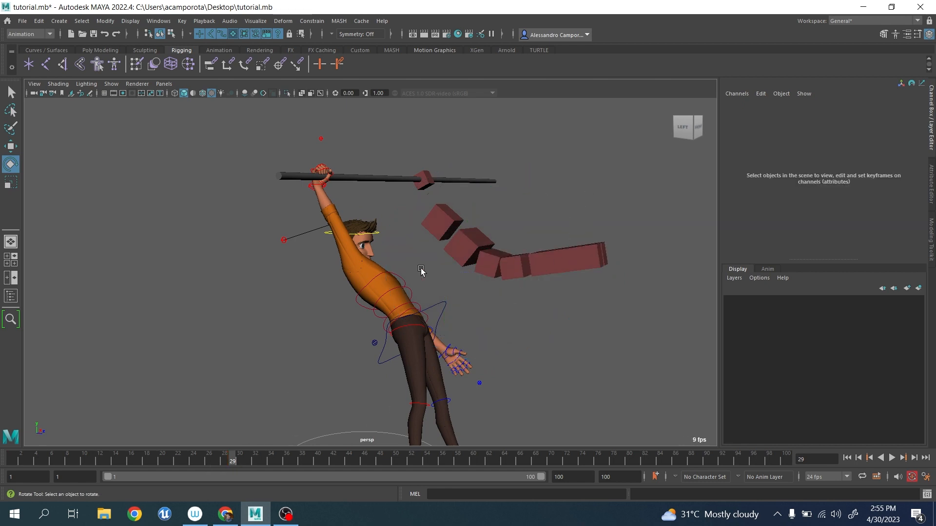
Rotate the top cube on the pole slightly at frame 29 to swing the bent chain further forward.
click(429, 186)
mouse_move(499, 209)
mouse_down()
mouse_move(501, 193)
mouse_move(546, 194)
mouse_move(470, 263)
mouse_move(501, 215)
mouse_up()
key(q)
click(486, 239)
key(e)
key(ctrl+z)
key(q)
click(424, 181)
key(e)
key(q)
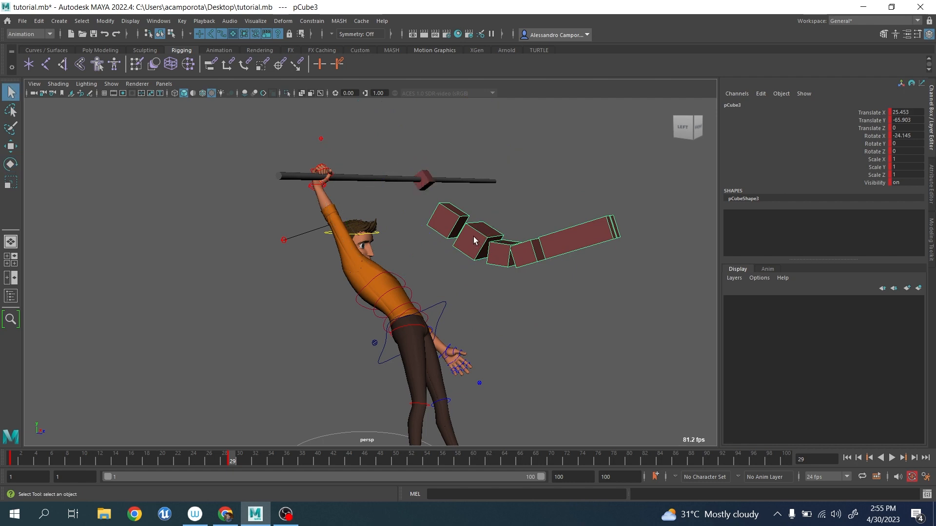
Try rotating pCube4 and pCube5 individually to bend the lower chain downward, and undo both rotations.
click(473, 236)
key(e)
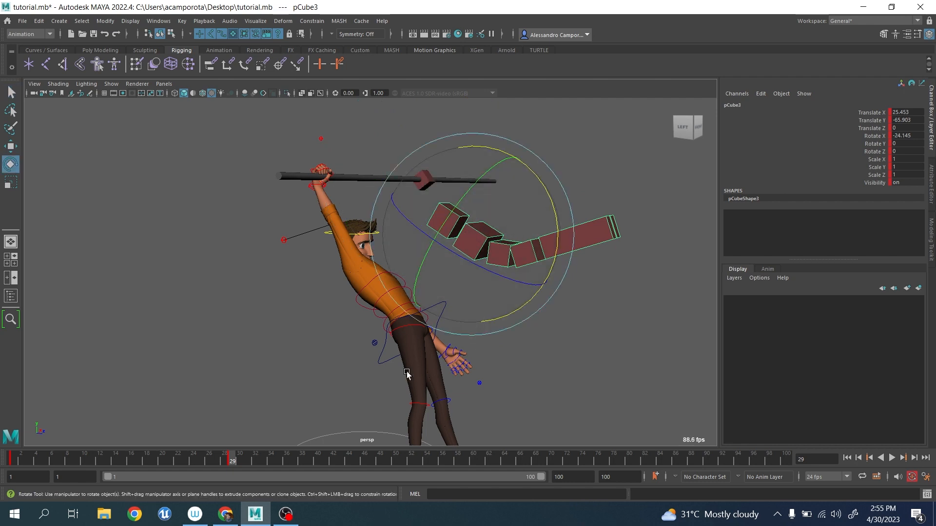
click(578, 349)
click(495, 251)
drag(575, 227, 576, 263)
click(616, 246)
click(529, 271)
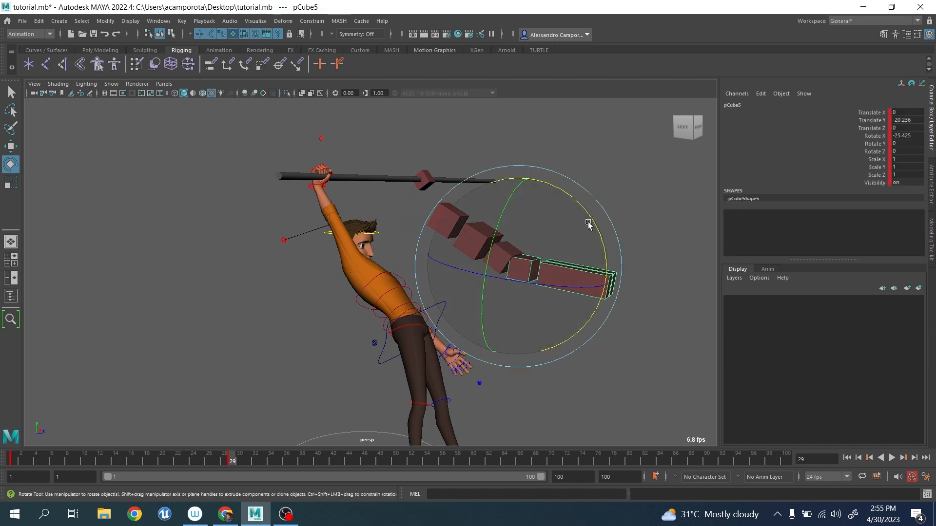
drag(589, 220, 590, 274)
key(ctrl+z)
key(ctrl+z)
key(ctrl+z)
key(ctrl+z)
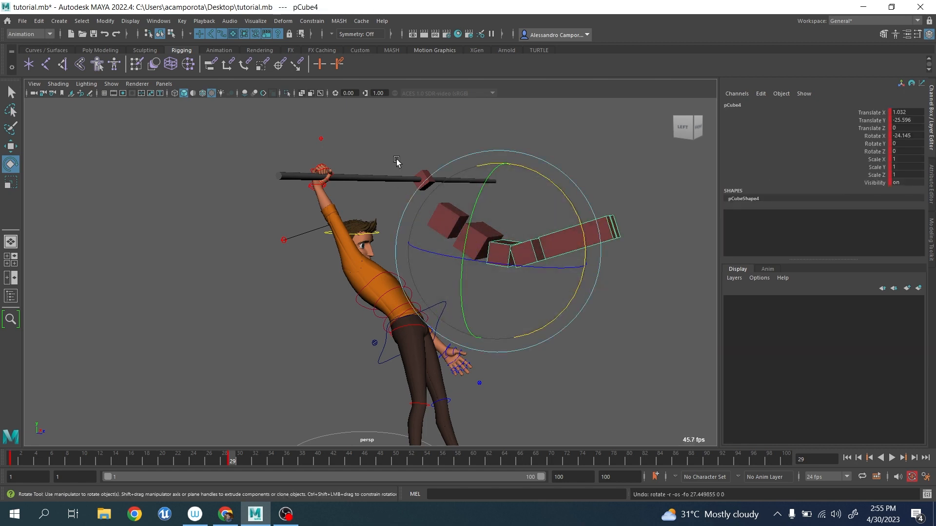
Rotate the top cube pCube2 on the pole to about 20.8 in X at frame 29, swinging the bent chain back.
mouse_move(491, 267)
alt+mouse_down()
mouse_move(451, 270)
mouse_move(490, 273)
alt+mouse_up()
key(q)
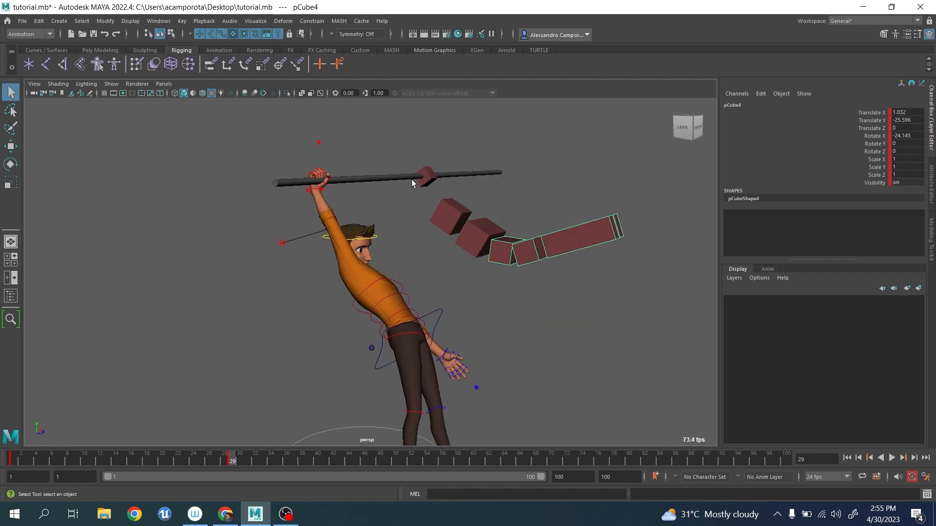
click(428, 182)
key(e)
drag(513, 147, 426, 169)
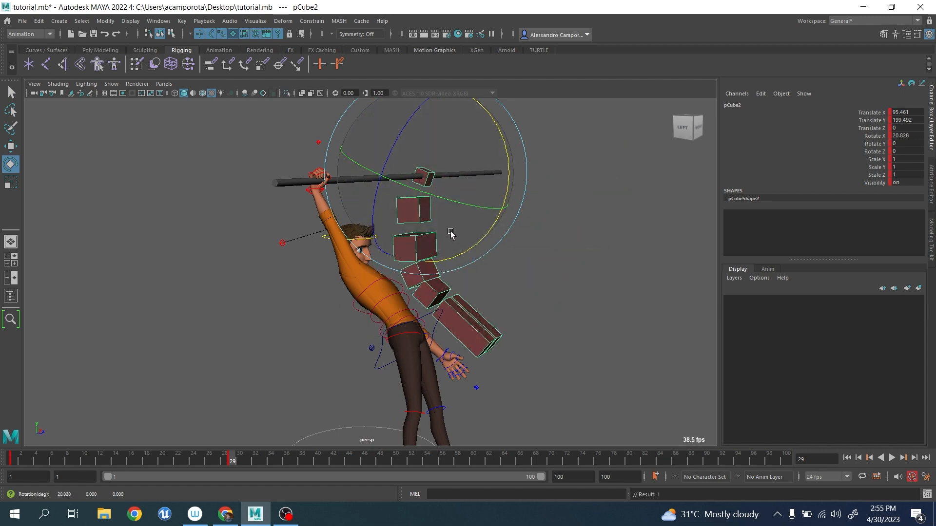
Delete the cube chain hanging from the pole and return the timeline to frame 1.
alt+drag(526, 299, 463, 305)
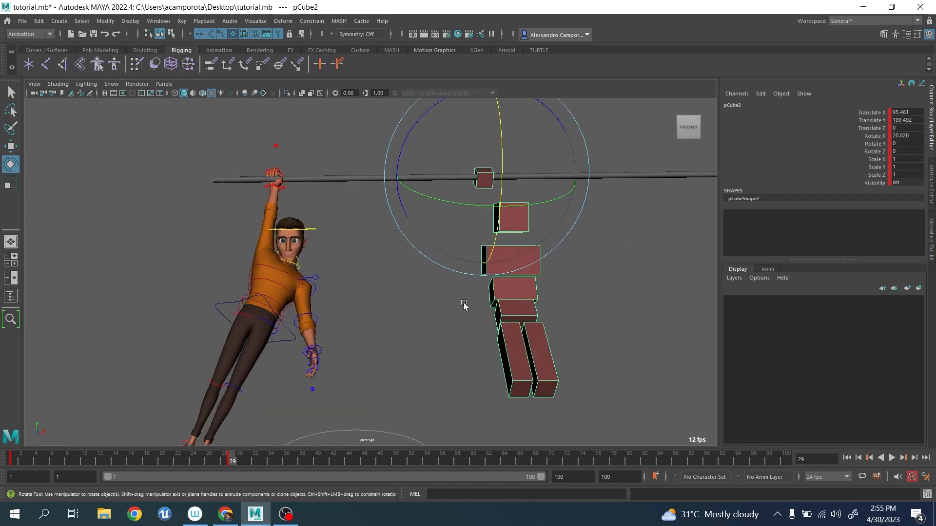
click(291, 326)
click(288, 325)
scroll(402, 314, down, 3)
alt+drag(403, 315, 411, 336)
key(q)
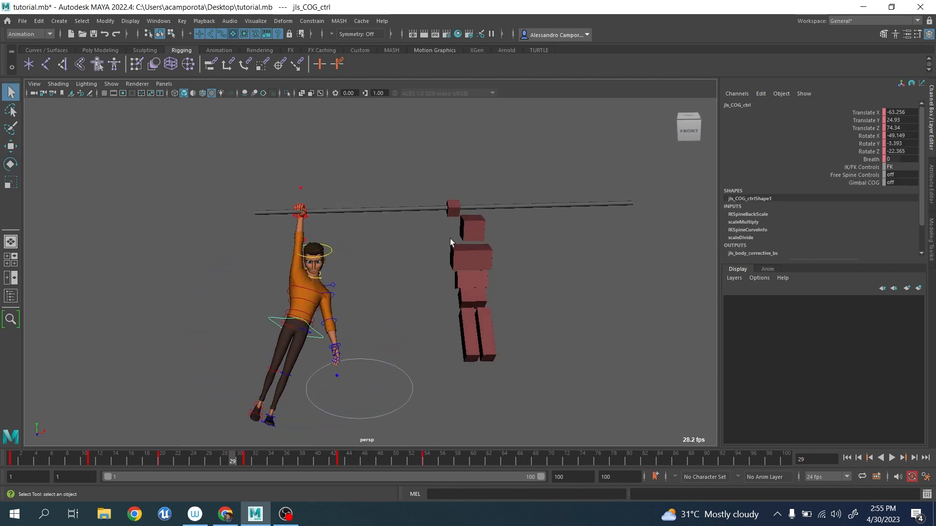
click(450, 209)
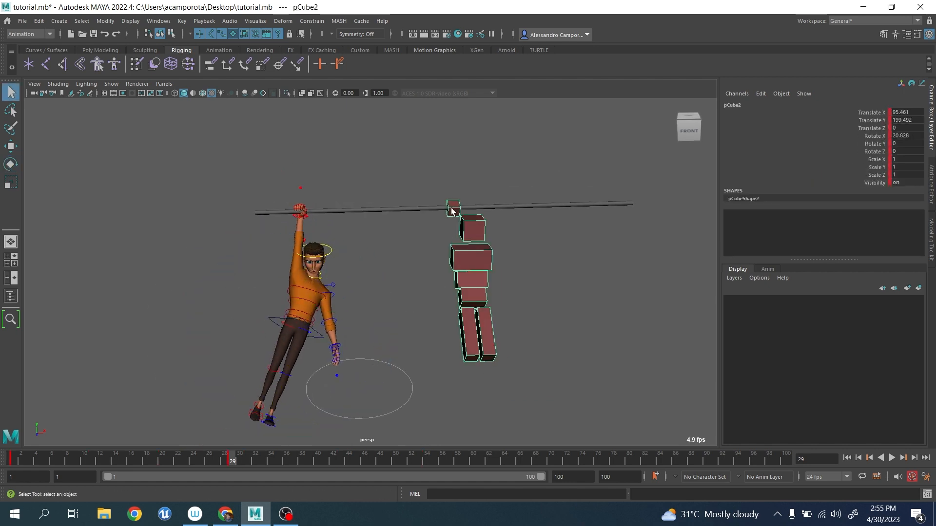
key(Delete)
drag(29, 457, 13, 457)
alt+drag(233, 377, 337, 321)
scroll(336, 321, up, 5)
alt+middle_drag(335, 320, 360, 358)
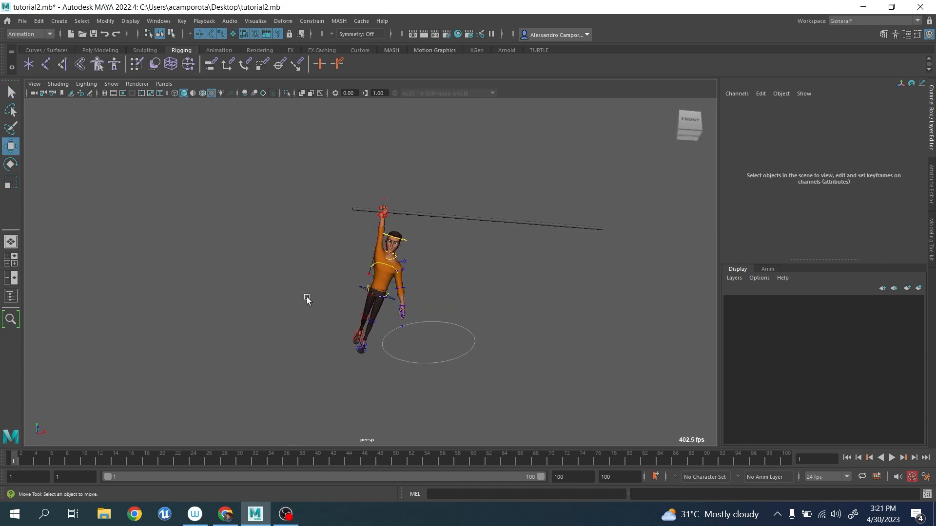
Examine the locators placed at the character's hips, mid-spine, chest and gripping hand.
alt+drag(307, 298, 478, 347)
scroll(400, 261, up, 5)
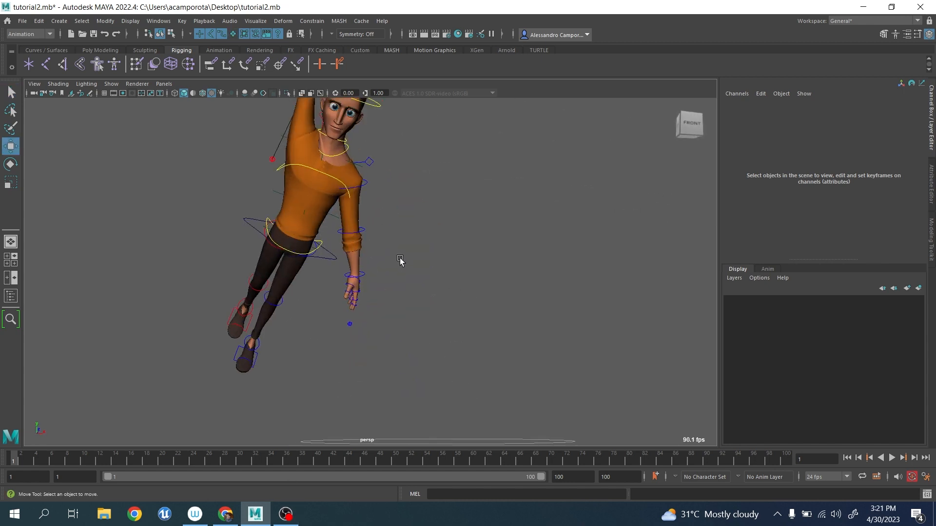
scroll(399, 260, up, 5)
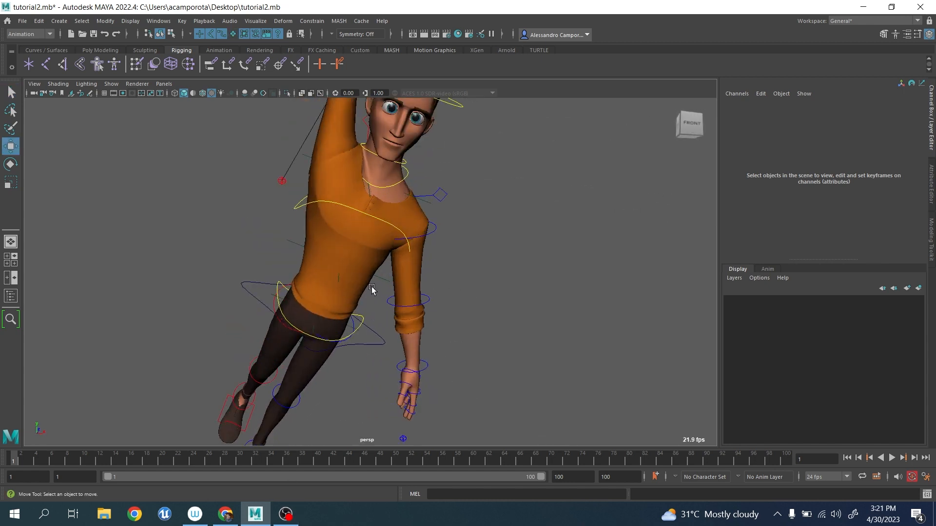
scroll(392, 232, down, 6)
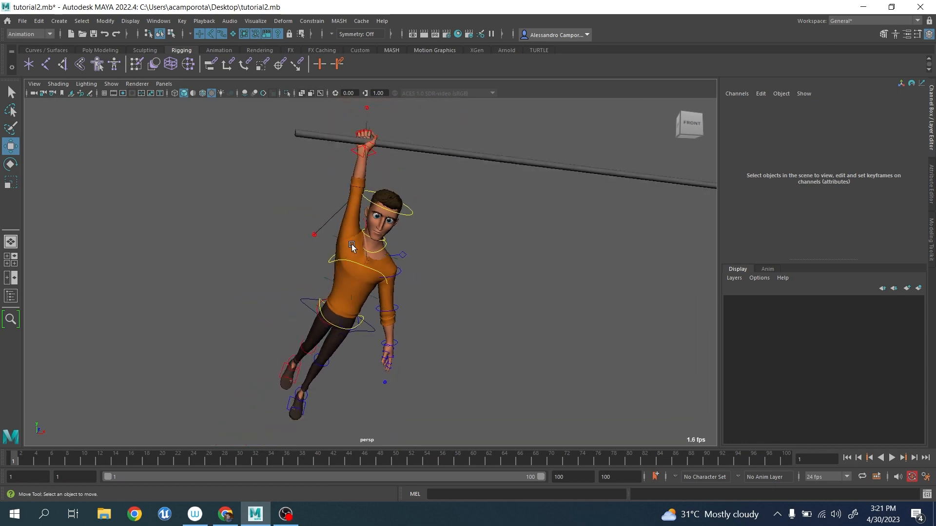
scroll(360, 271, up, 5)
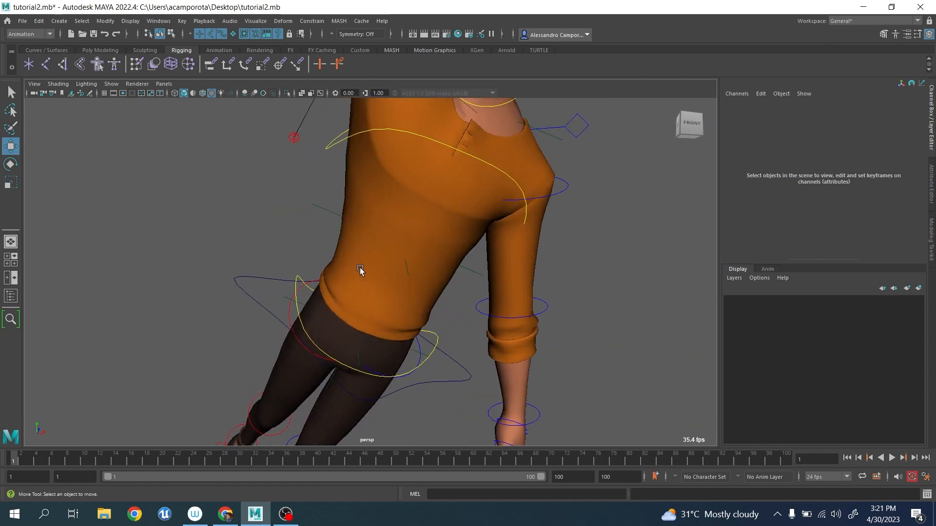
click(285, 299)
scroll(337, 255, down, 3)
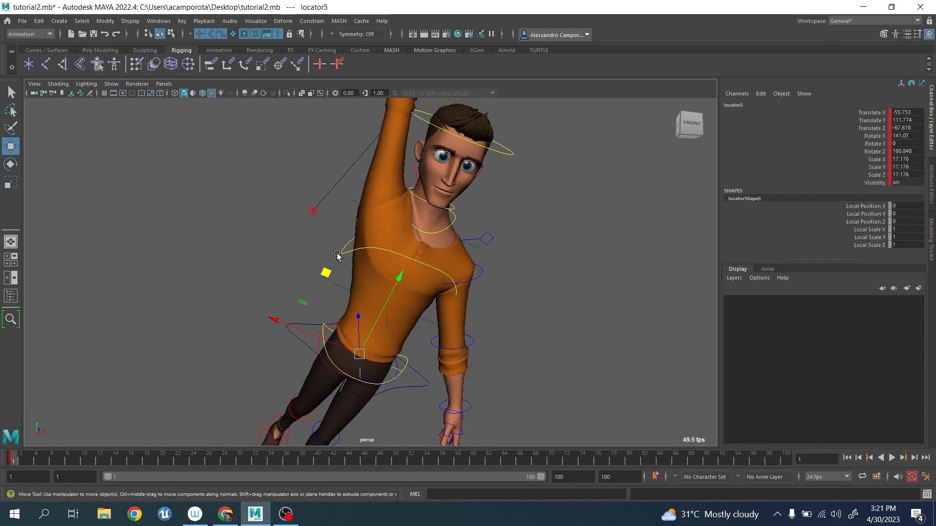
click(338, 287)
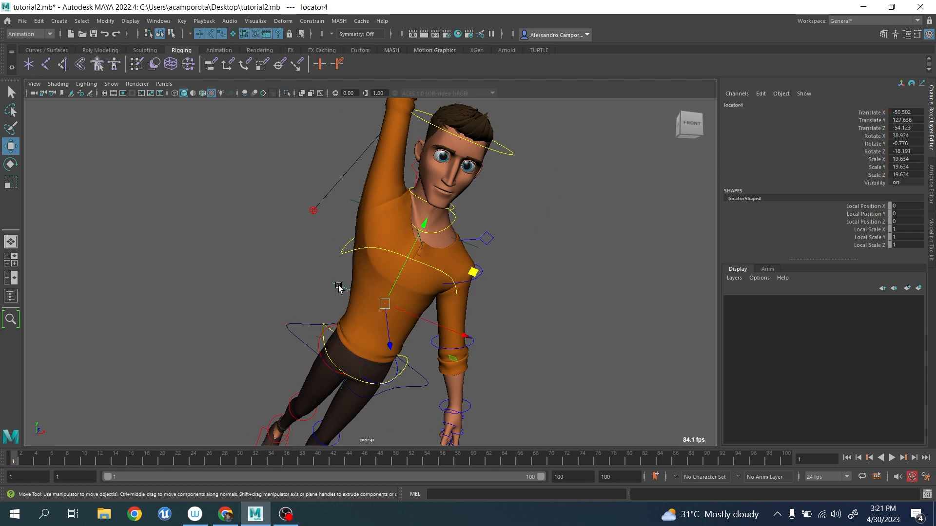
click(467, 249)
click(469, 243)
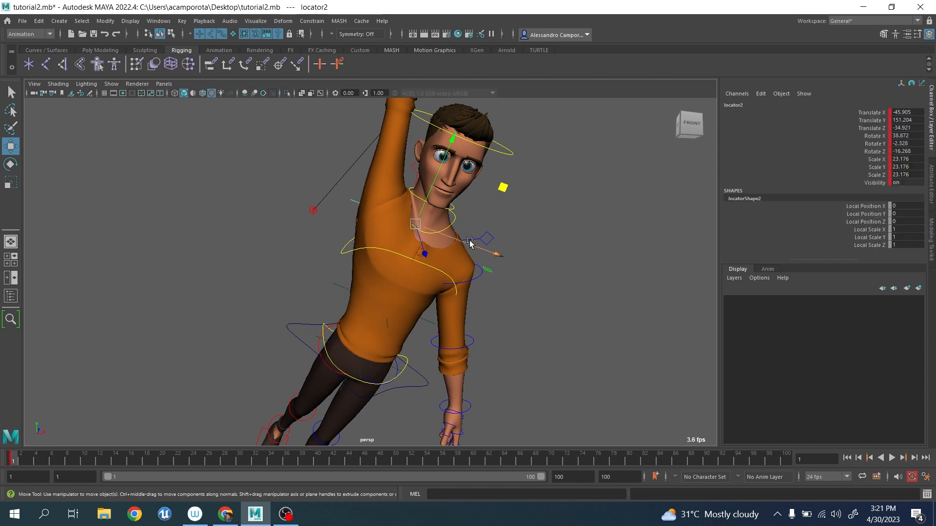
scroll(397, 271, down, 3)
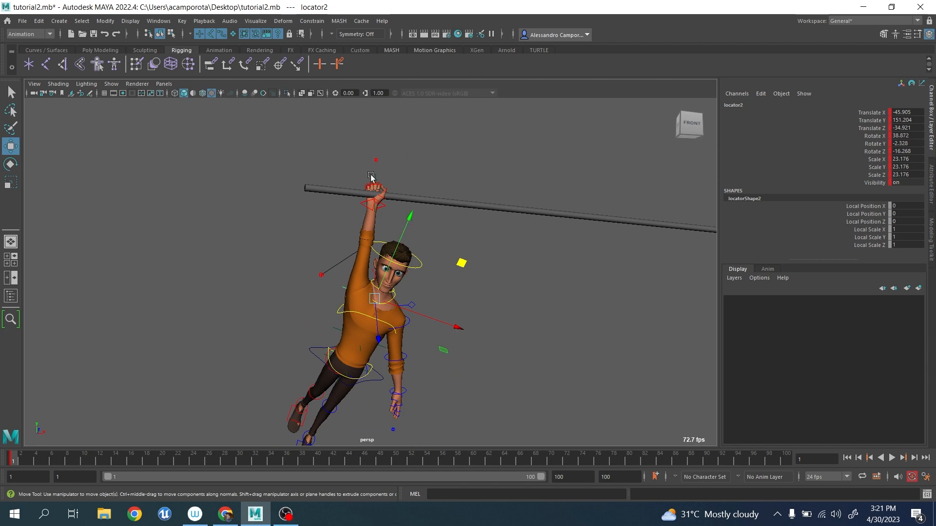
scroll(370, 176, up, 5)
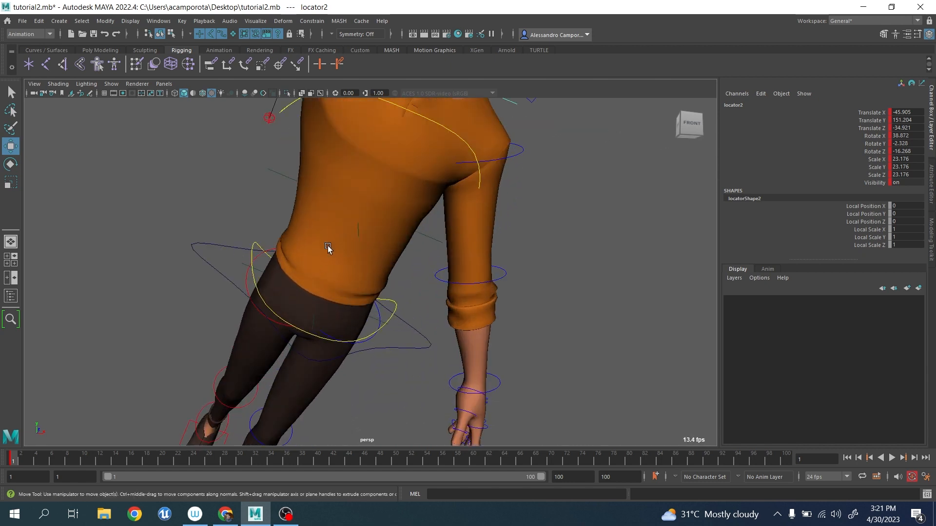
Parent the hip locator, locator5, under the mid-spine locator, locator4.
click(263, 271)
click(260, 270)
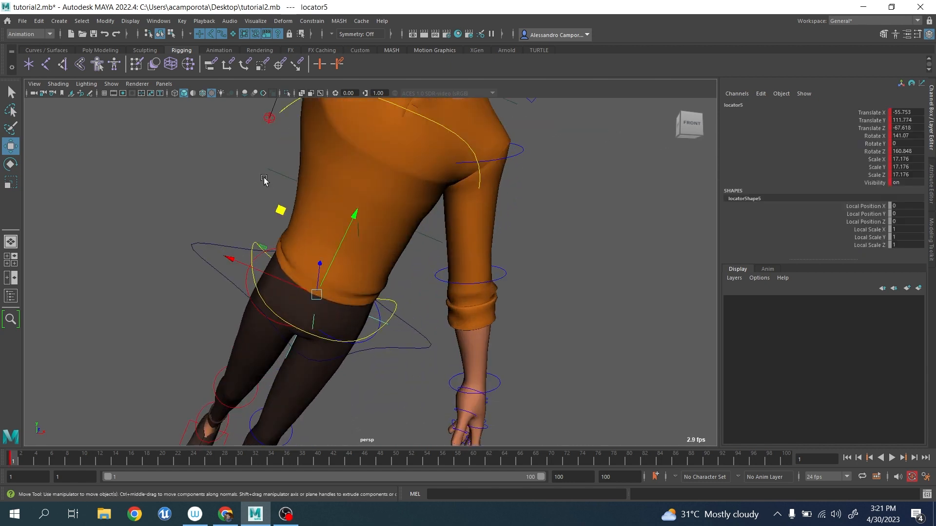
shift+drag(257, 159, 287, 183)
key(p)
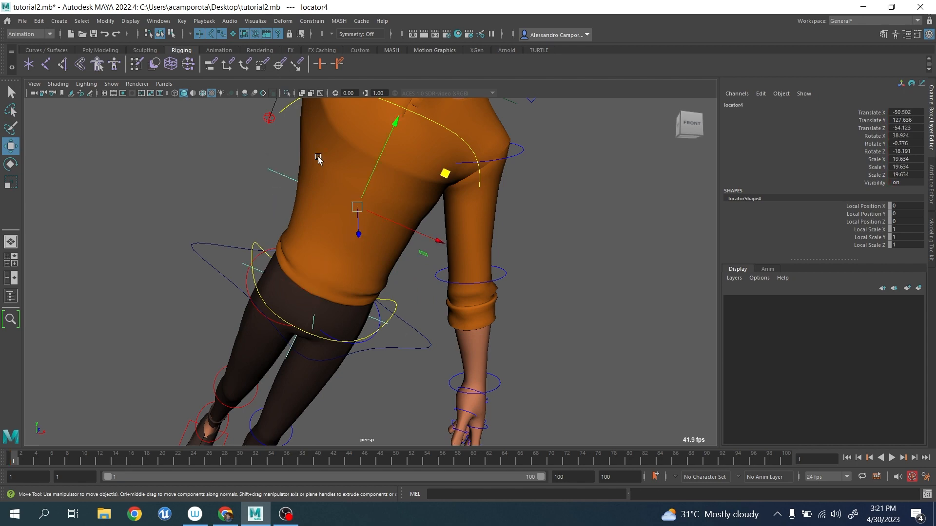
Parent the mid-spine locator4 under the chest locator2, and locator2 under the gripping hand's locator1.
alt+middle_drag(320, 159, 299, 247)
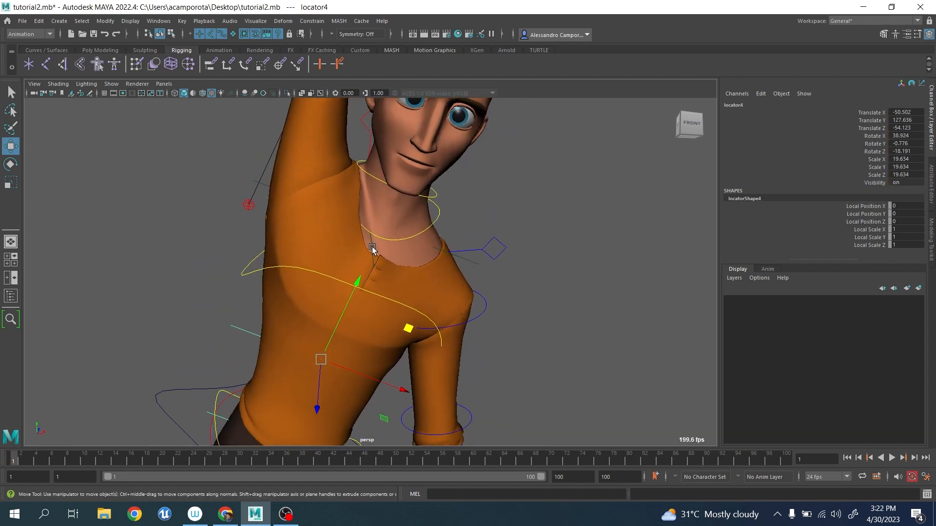
shift+click(372, 248)
key(p)
click(372, 248)
scroll(357, 189, down, 4)
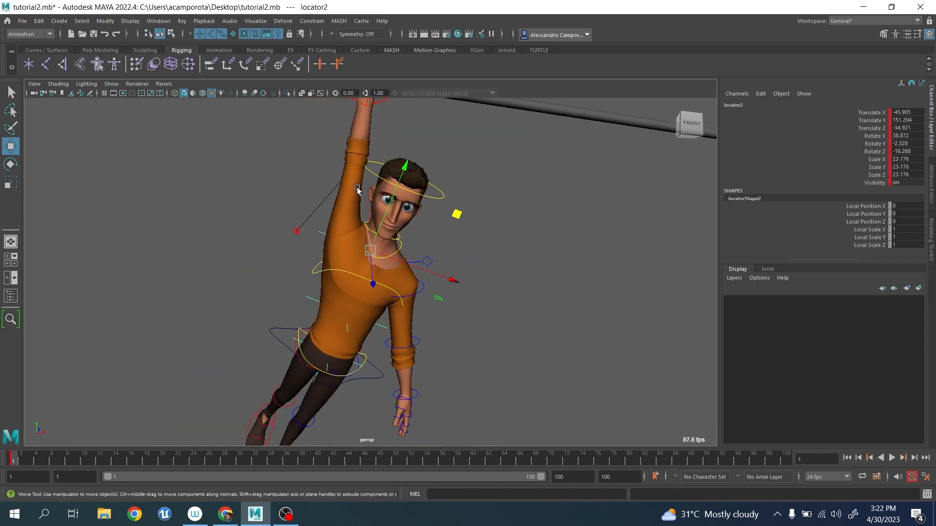
scroll(357, 188, up, 4)
alt+middle_drag(357, 189, 357, 300)
scroll(322, 183, up, 3)
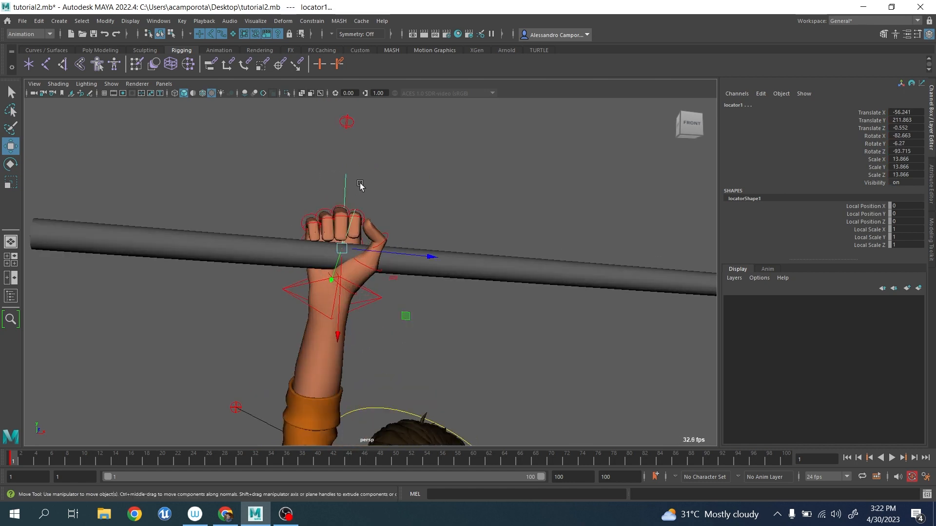
Delete the keys of all the character's controls from about frame 10 to 58, and return to frame 1.
click(396, 299)
drag(392, 312, 391, 315)
scroll(391, 314, down, 5)
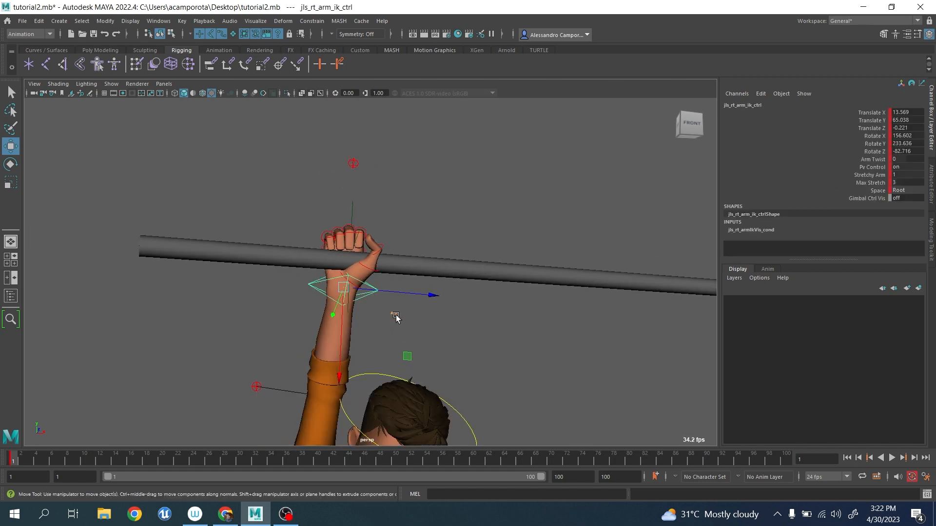
alt+middle_drag(470, 383, 478, 303)
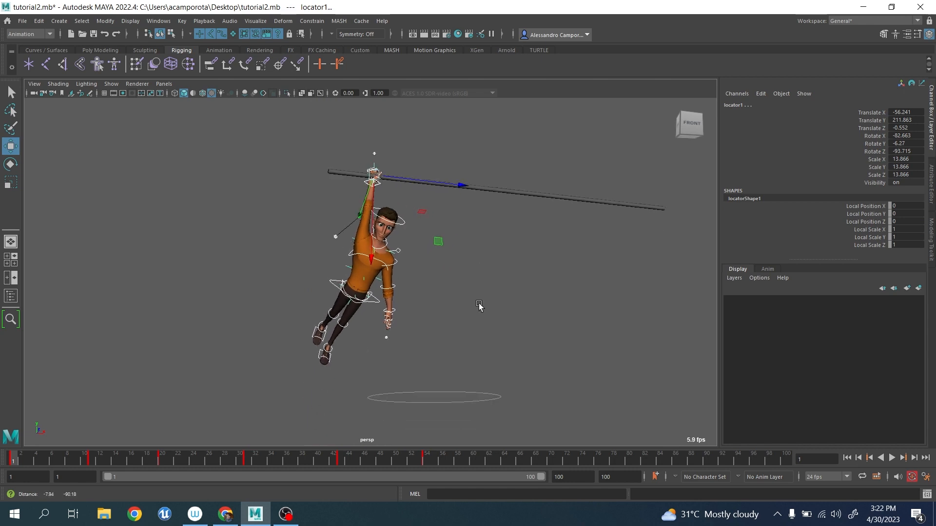
shift+drag(87, 460, 465, 469)
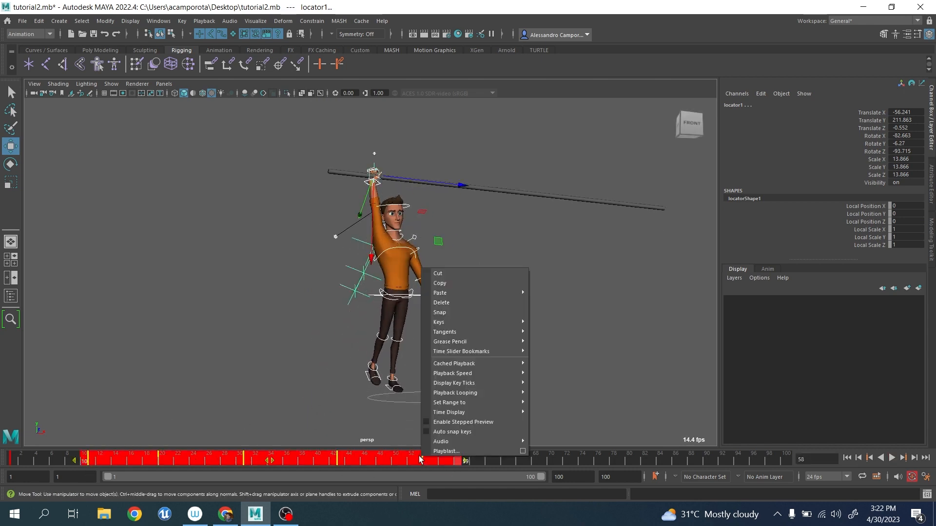
right_click(422, 459)
click(460, 304)
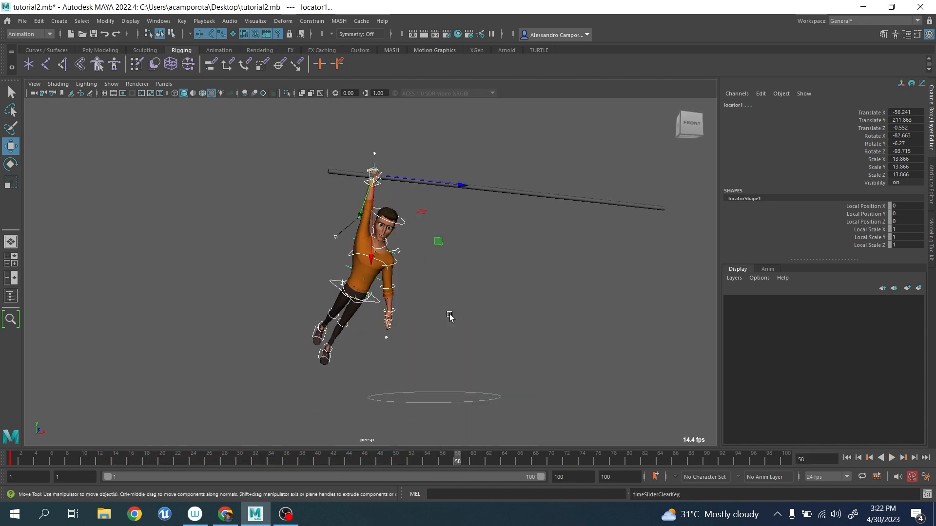
click(12, 459)
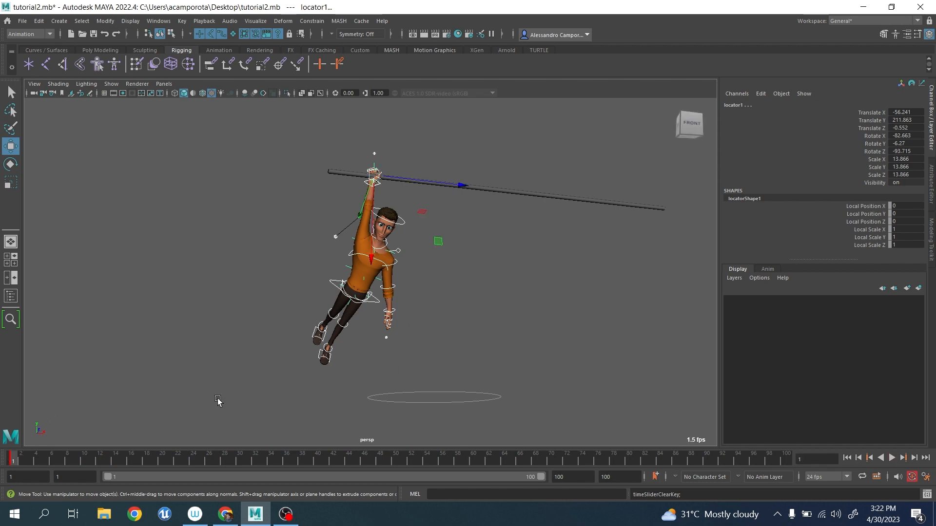
Parent-constrain the right arm IK control to the gripping hand's locator1 with Maintain offset on and all translate and rotate axes included.
alt+middle_drag(357, 294, 354, 390)
scroll(380, 379, up, 9)
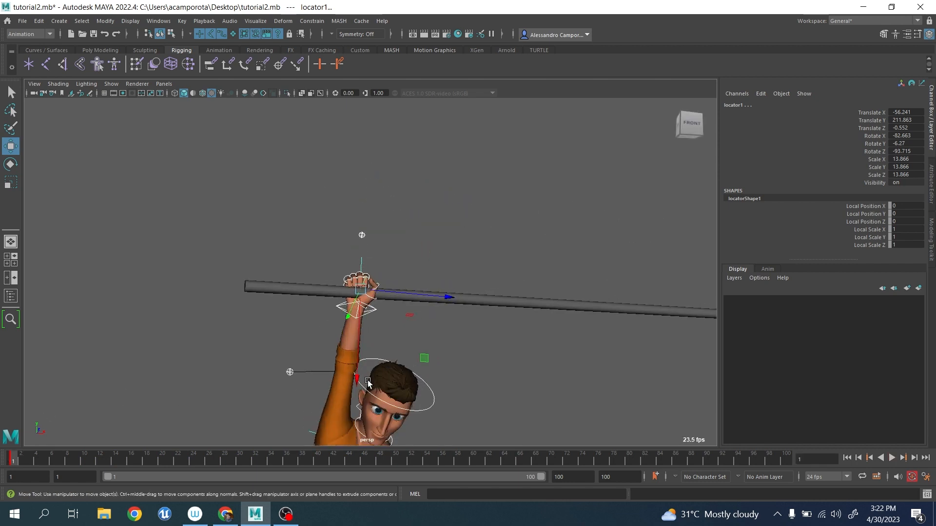
click(446, 393)
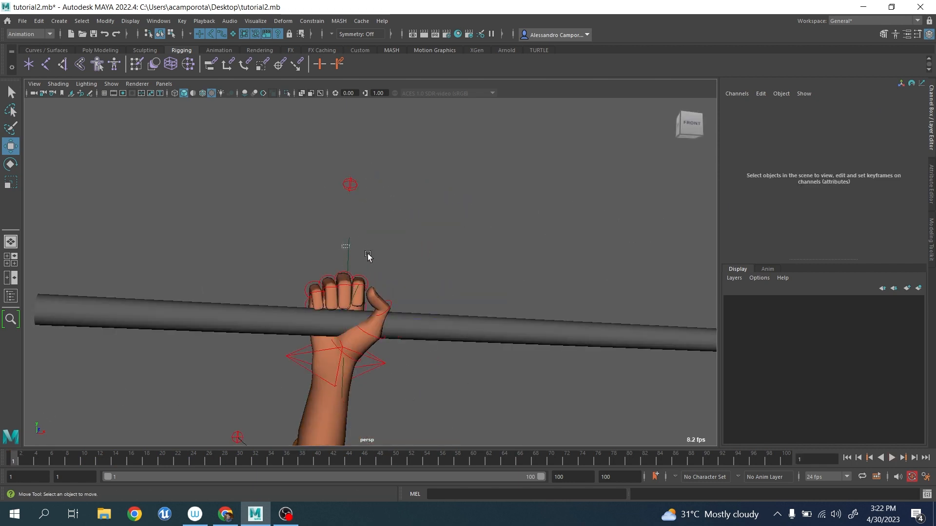
click(347, 256)
shift+click(378, 366)
click(312, 20)
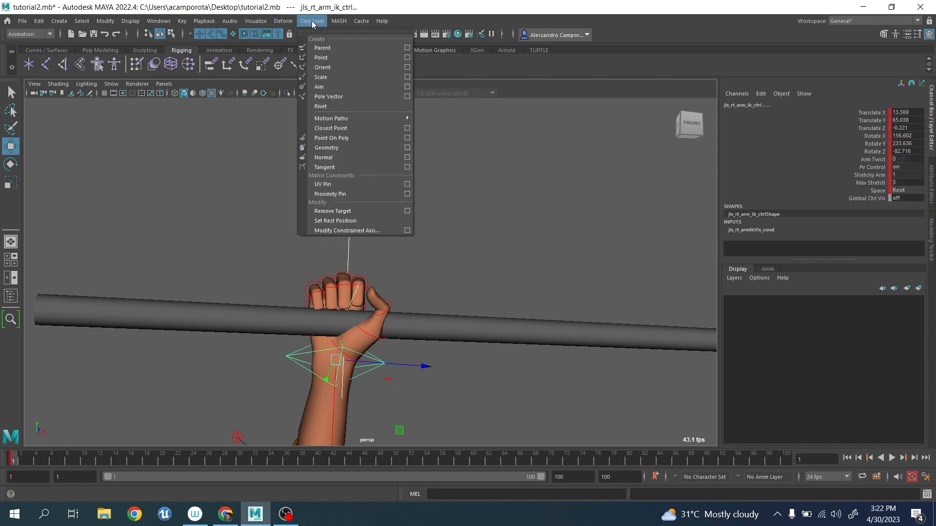
click(406, 48)
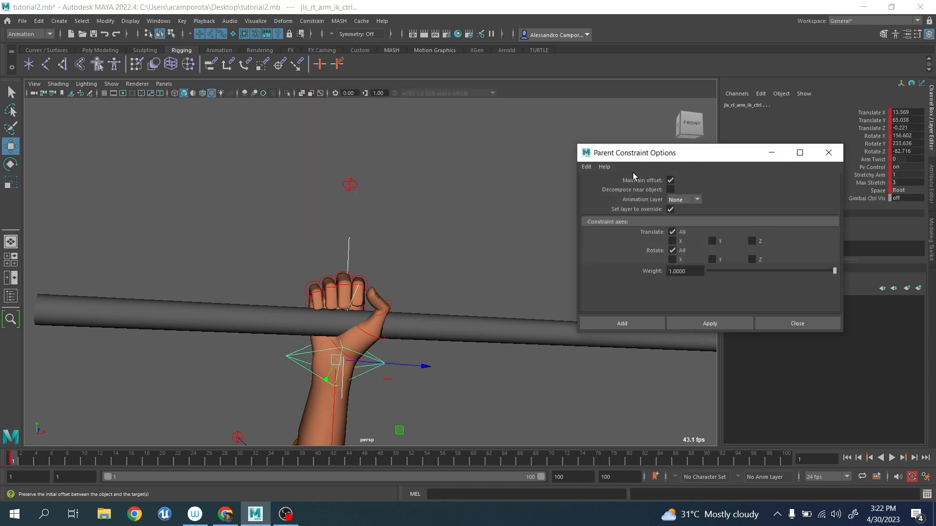
alt+middle_drag(407, 307, 397, 240)
scroll(506, 238, down, 6)
alt+drag(414, 247, 420, 278)
alt+middle_drag(418, 283, 411, 223)
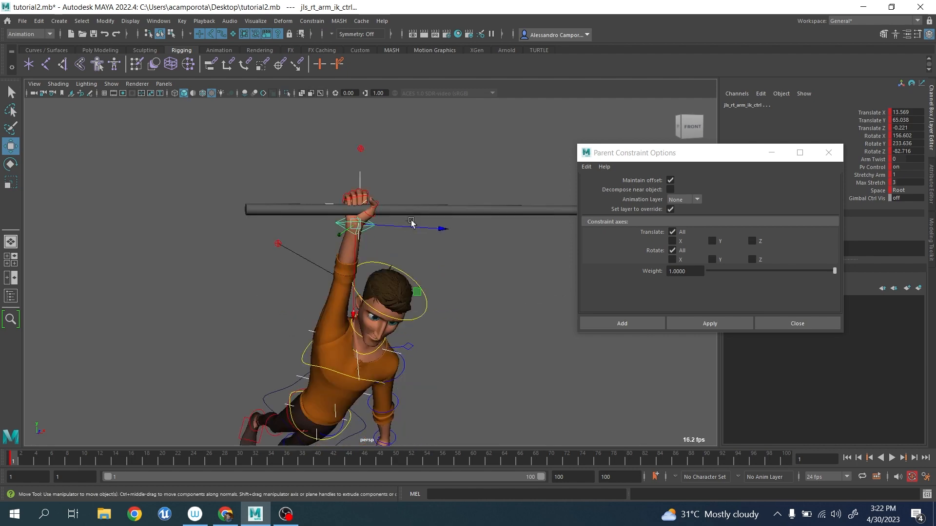
alt+drag(411, 222, 405, 222)
click(694, 320)
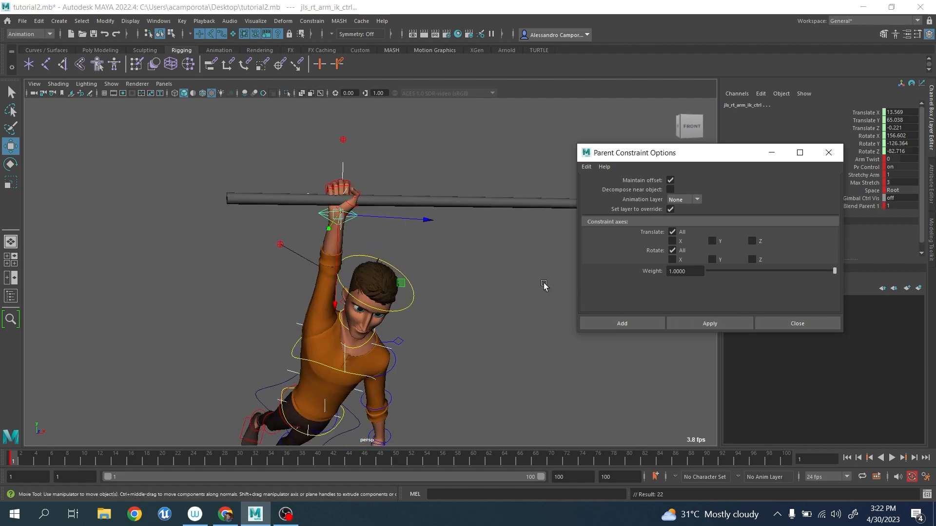
Review the hand locator and the right arm IK control that make up the constrained pair.
alt+middle_drag(397, 331, 388, 246)
scroll(389, 246, up, 5)
alt+drag(388, 246, 392, 238)
alt+middle_drag(392, 238, 428, 330)
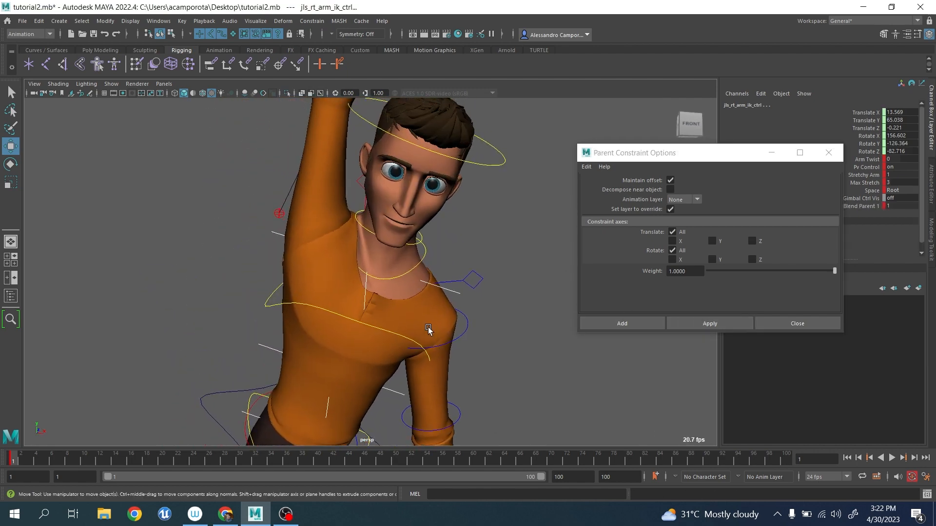
scroll(427, 329, down, 5)
alt+middle_drag(414, 248, 411, 287)
scroll(441, 244, up, 2)
click(445, 238)
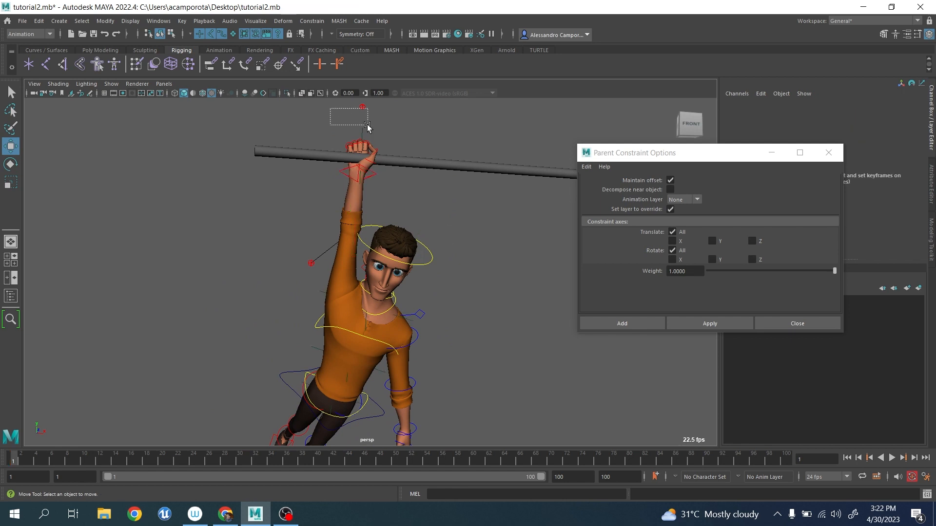
click(342, 173)
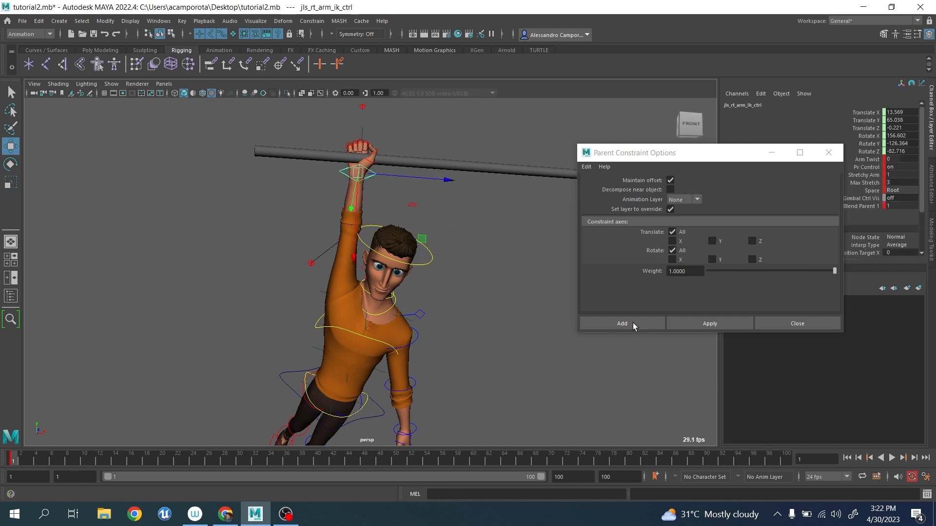
Parent-constrain the IK spine shoulder control to the chest locator2 with Maintain offset on.
alt+middle_drag(382, 344, 386, 303)
scroll(383, 297, up, 4)
alt+drag(382, 297, 366, 296)
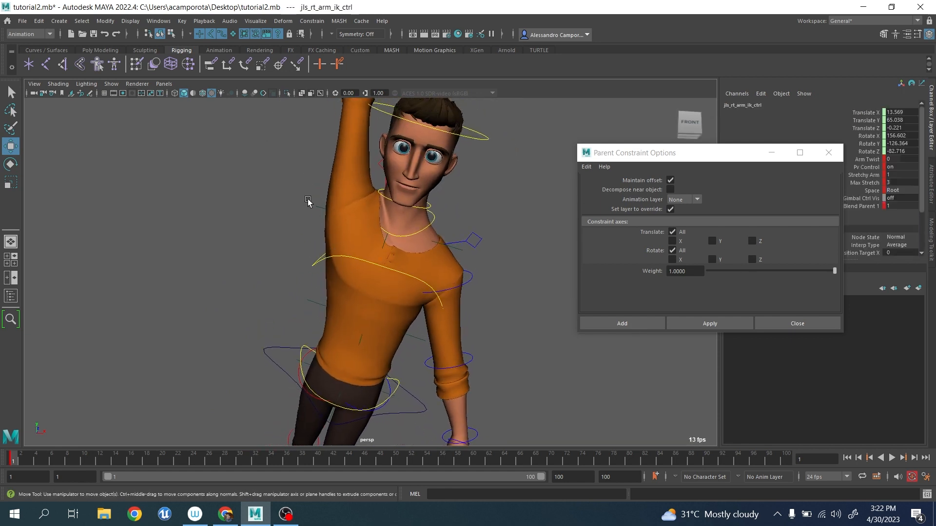
click(321, 218)
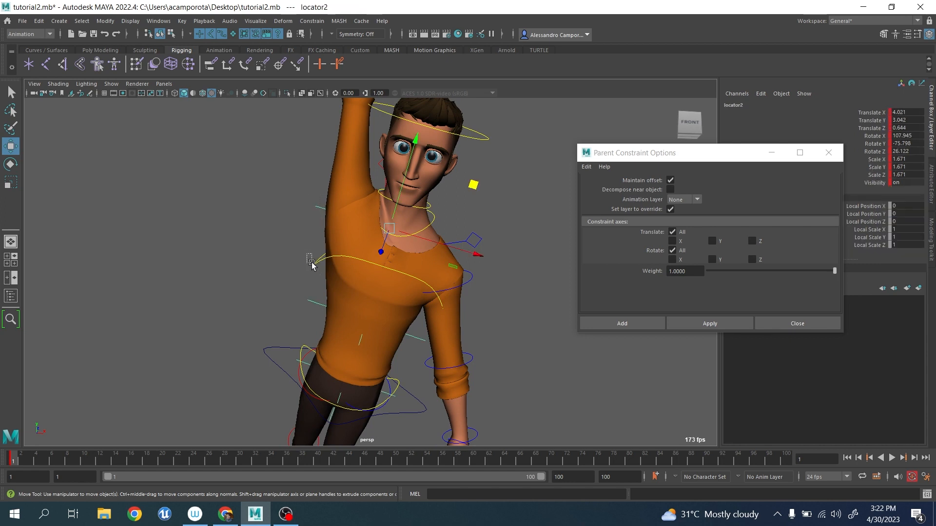
click(703, 327)
alt+middle_drag(477, 325, 483, 244)
alt+drag(464, 292, 458, 270)
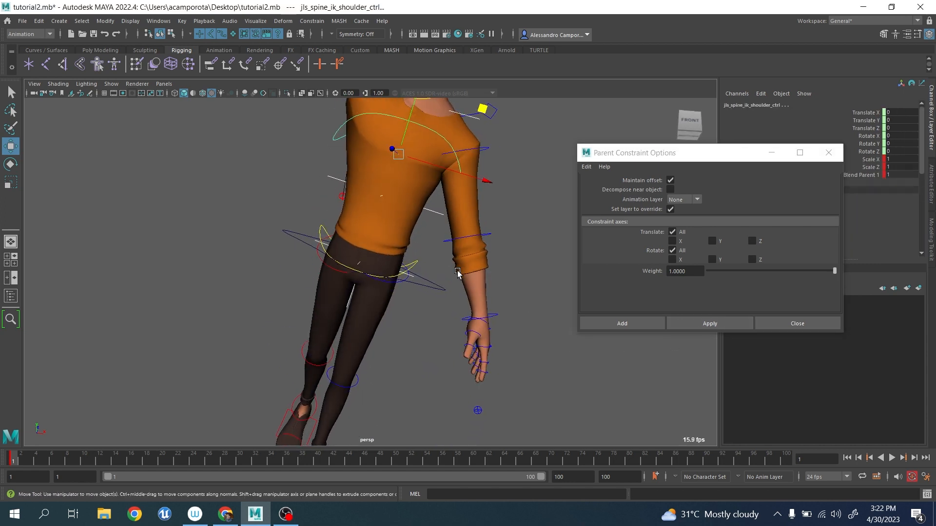
Parent-constrain the IK spine hip control to the hip locator5 with Maintain offset on.
alt+middle_drag(448, 256, 443, 299)
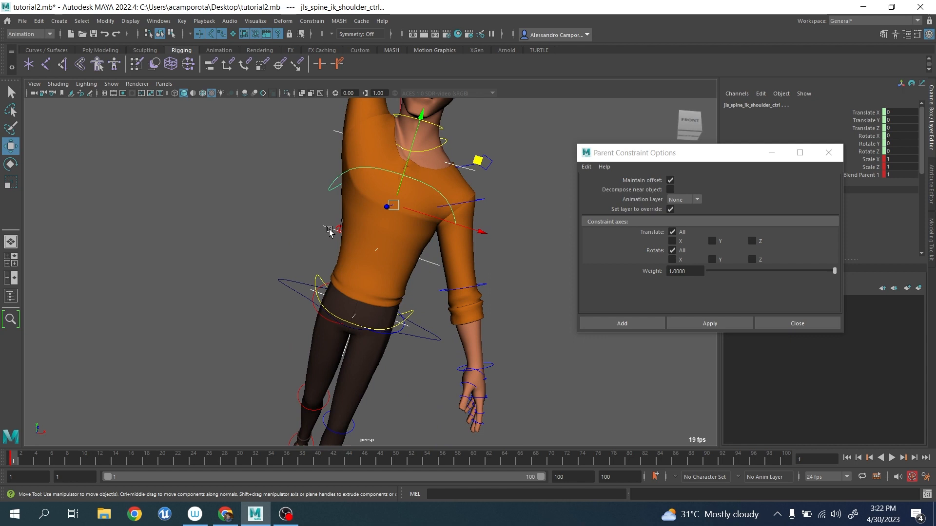
alt+middle_drag(343, 234, 334, 298)
scroll(317, 288, up, 4)
click(298, 276)
click(293, 331)
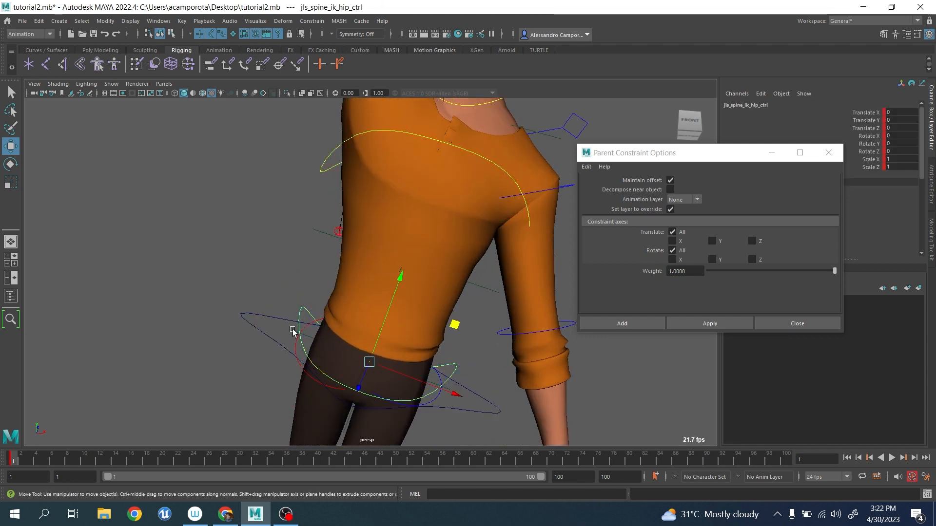
click(291, 330)
click(294, 336)
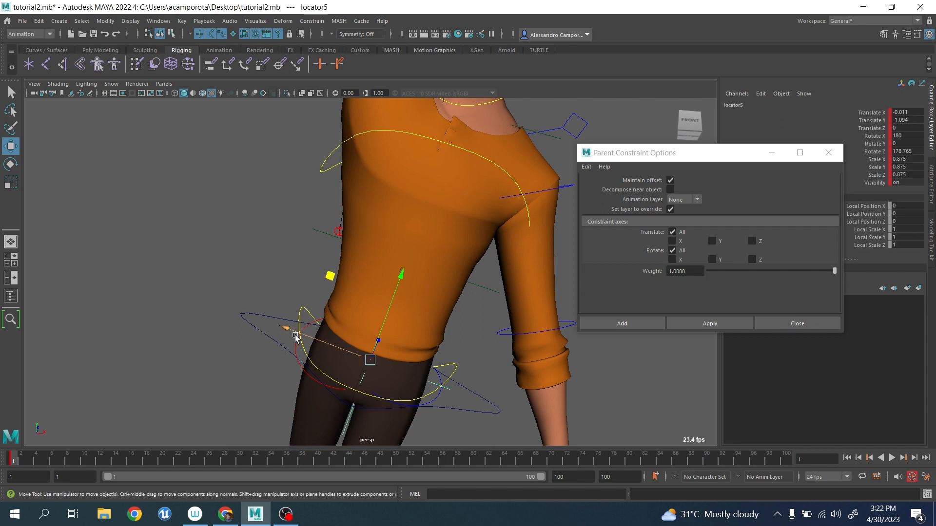
shift+click(309, 313)
click(701, 326)
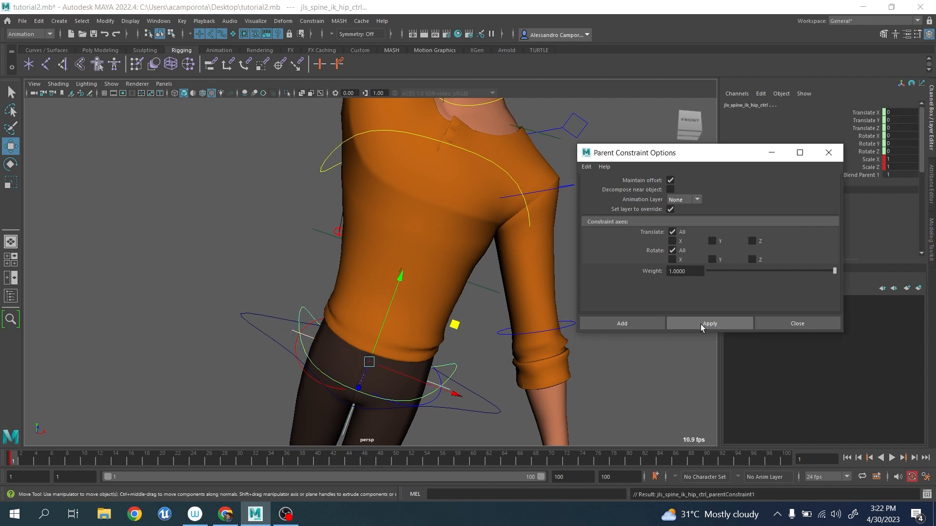
Parent-constrain the COG control to the hip locator5 with Maintain offset on and all translate and rotate axes included.
click(183, 309)
drag(202, 284, 244, 330)
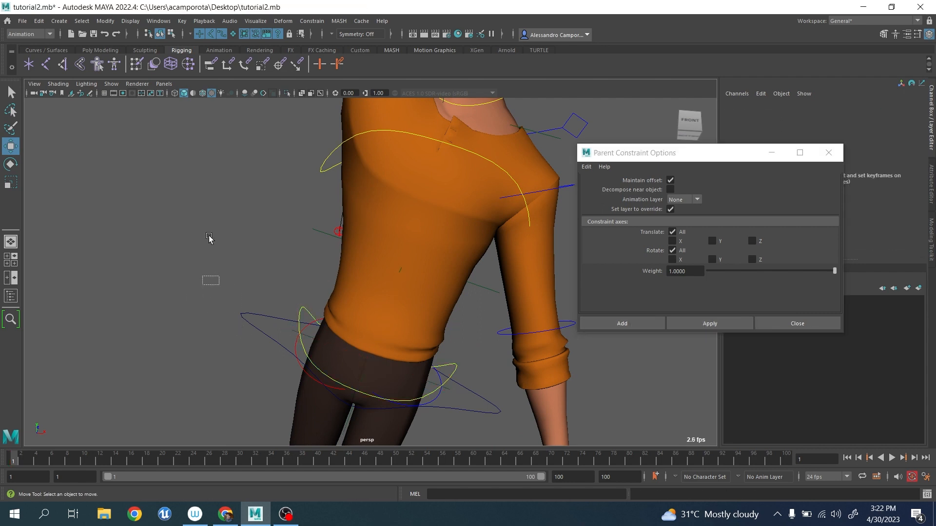
click(311, 339)
shift+click(297, 332)
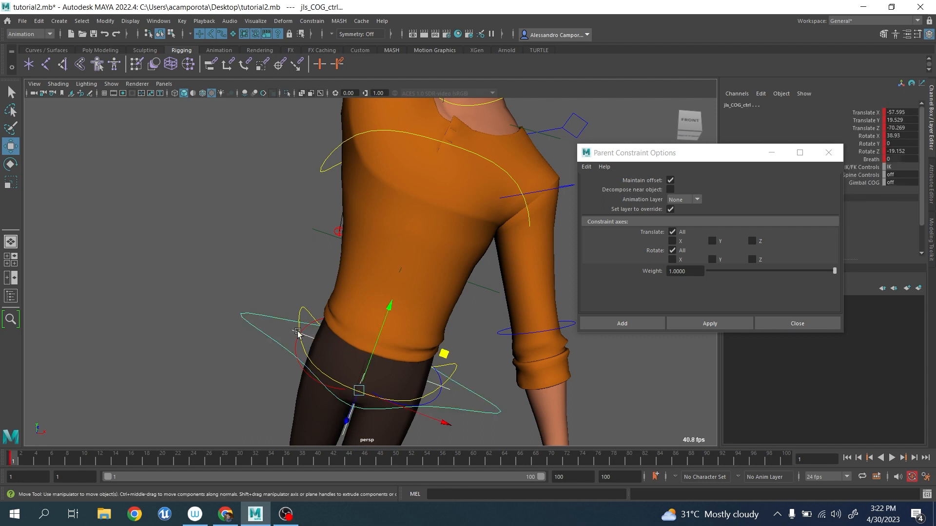
click(700, 326)
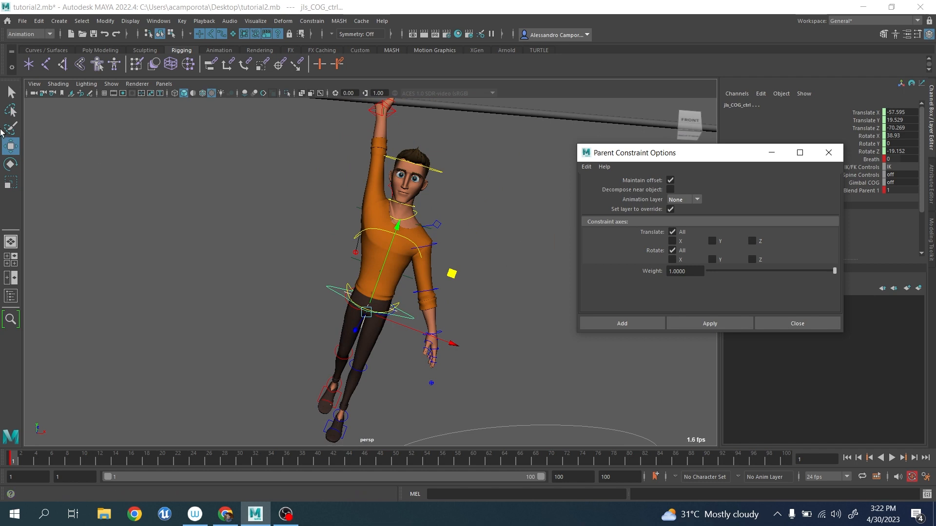
Hide the NURBS curves in the viewport to leave only the character, pole and locators.
click(111, 84)
click(124, 144)
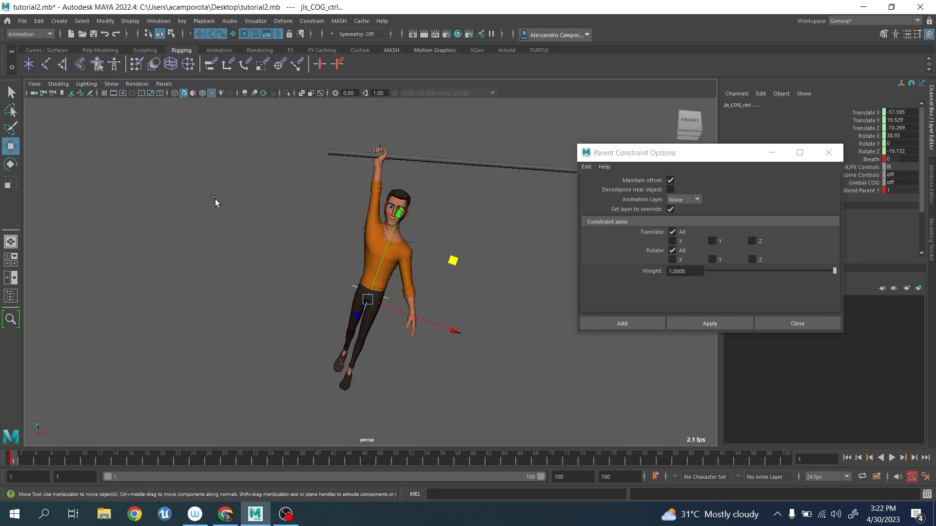
alt+drag(215, 203, 177, 241)
Try rotating the hand, chest and hip locators to test the constrained chain, undoing the test rotations.
click(348, 149)
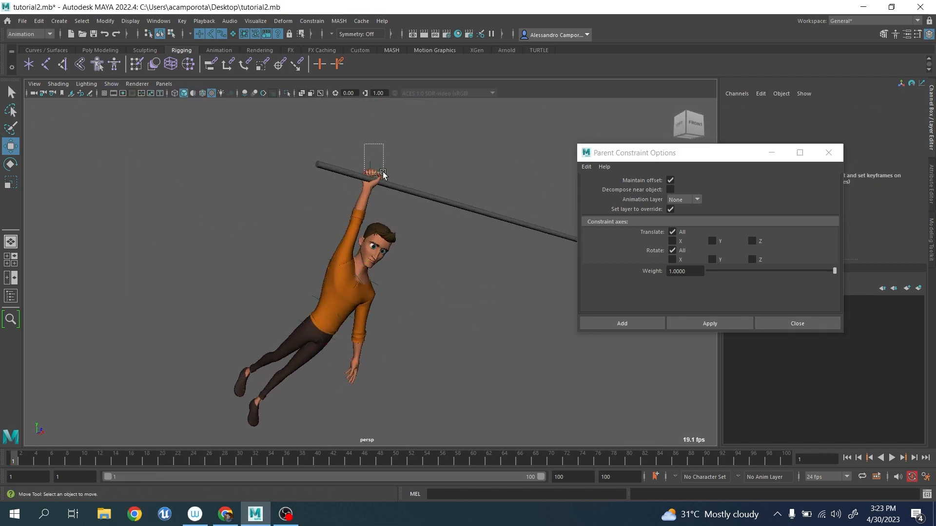
key(e)
drag(383, 174, 448, 292)
click(448, 292)
drag(368, 275, 387, 312)
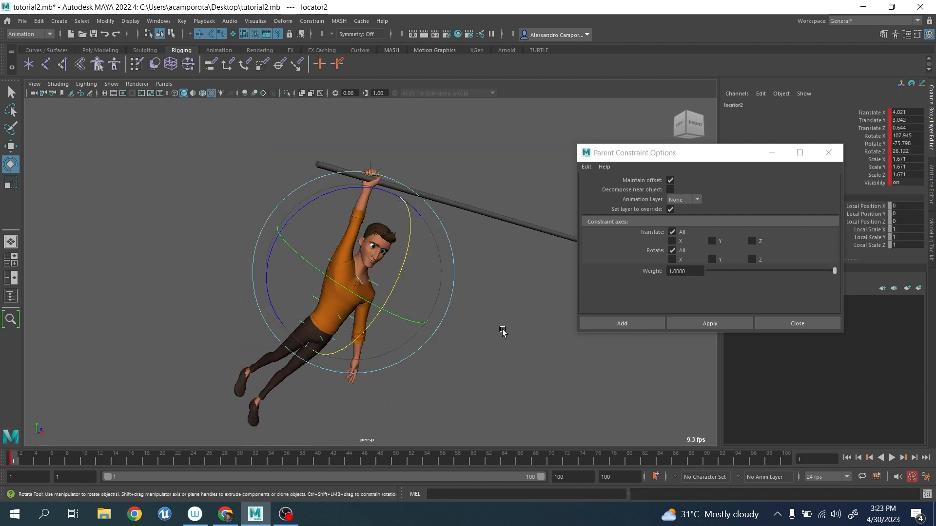
click(502, 331)
drag(301, 290, 476, 339)
click(462, 374)
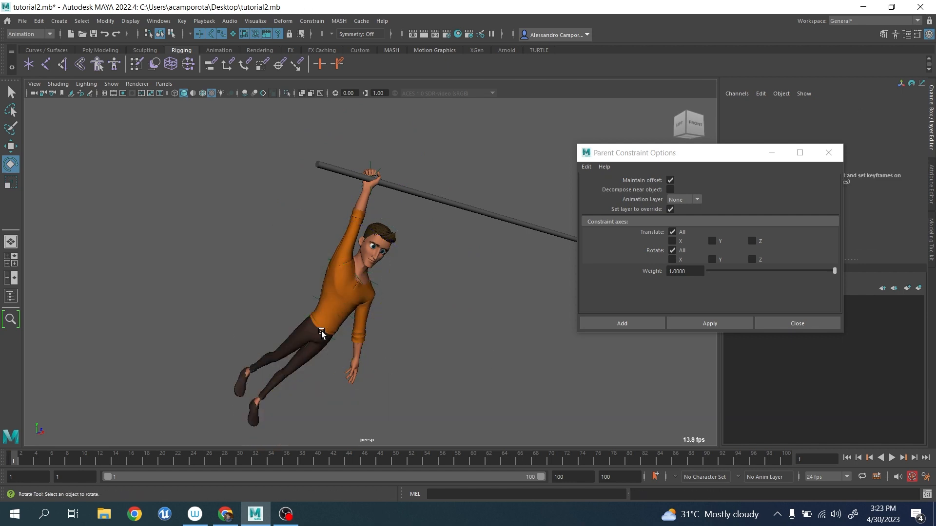
click(320, 331)
drag(341, 346, 390, 346)
key(ctrl+z)
alt+middle_drag(423, 344, 397, 330)
Show the NURBS curves in the viewport and try moving the spine curvature control.
click(111, 83)
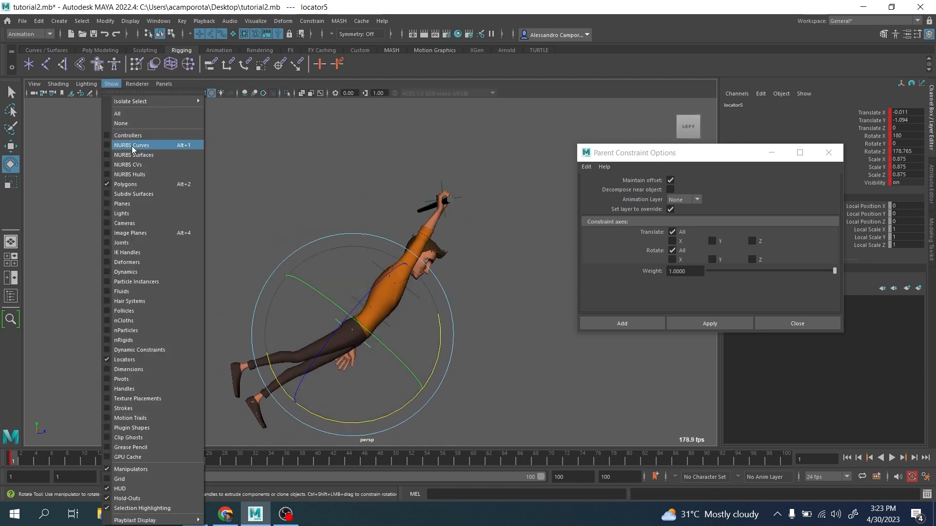
click(129, 146)
scroll(341, 273, up, 3)
key(q)
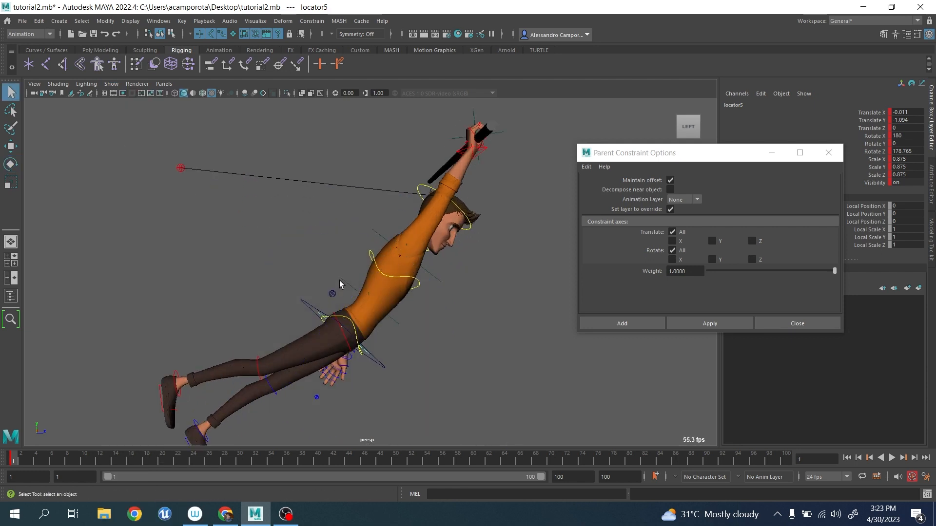
click(328, 299)
click(332, 294)
key(w)
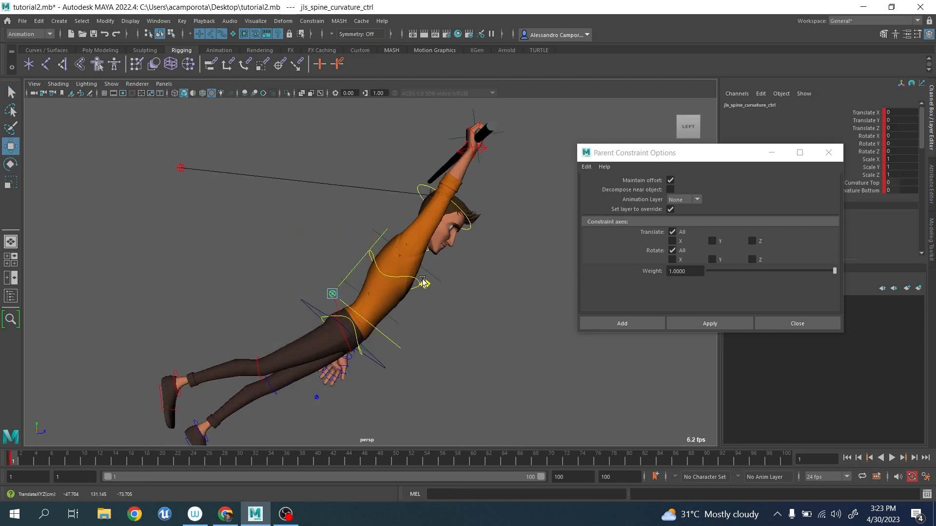
mouse_move(422, 281)
mouse_down()
mouse_move(429, 261)
mouse_move(418, 270)
mouse_move(430, 279)
mouse_up()
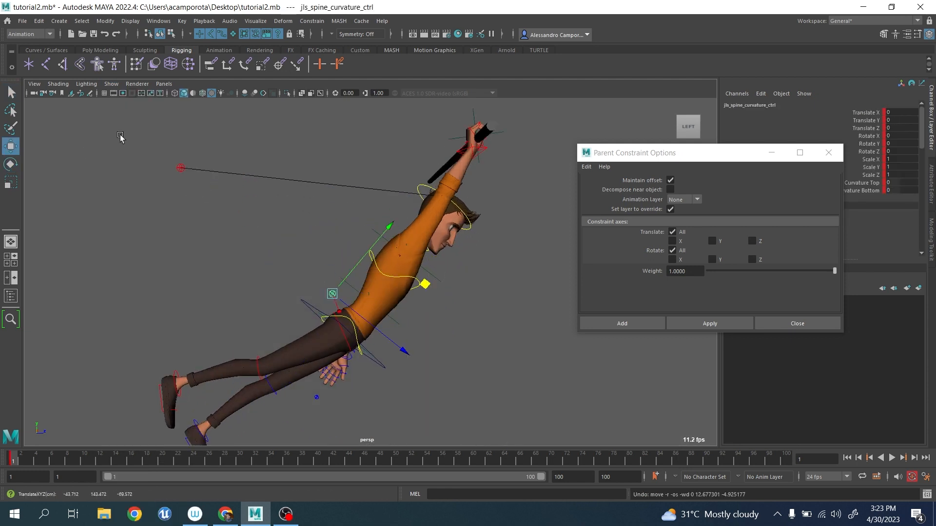
Hide the NURBS curves in the viewport and select all the locators of the chain.
click(112, 84)
click(140, 146)
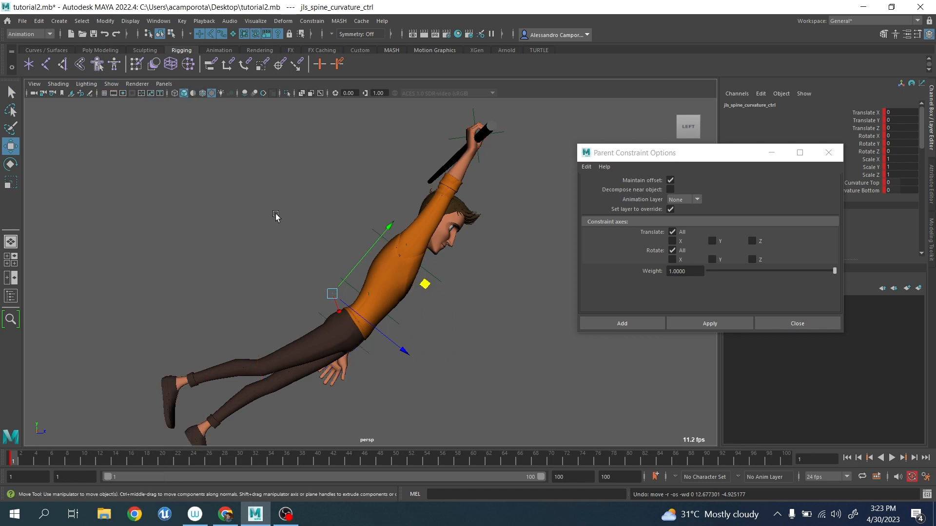
alt+drag(276, 215, 291, 244)
scroll(292, 243, down, 4)
alt+middle_drag(293, 242, 296, 275)
click(199, 132)
drag(198, 132, 444, 381)
alt+drag(276, 409, 439, 340)
click(439, 340)
At frame 1, rotate the hand locator1 to about 0.4 in Rotate Y and the chest locator2 to about 115.2 in Rotate X.
click(415, 222)
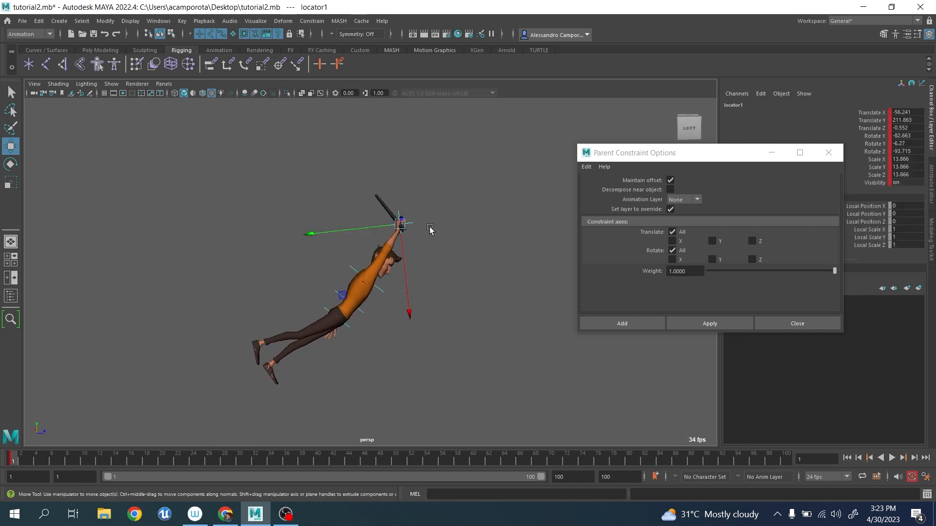
key(e)
drag(432, 150, 453, 163)
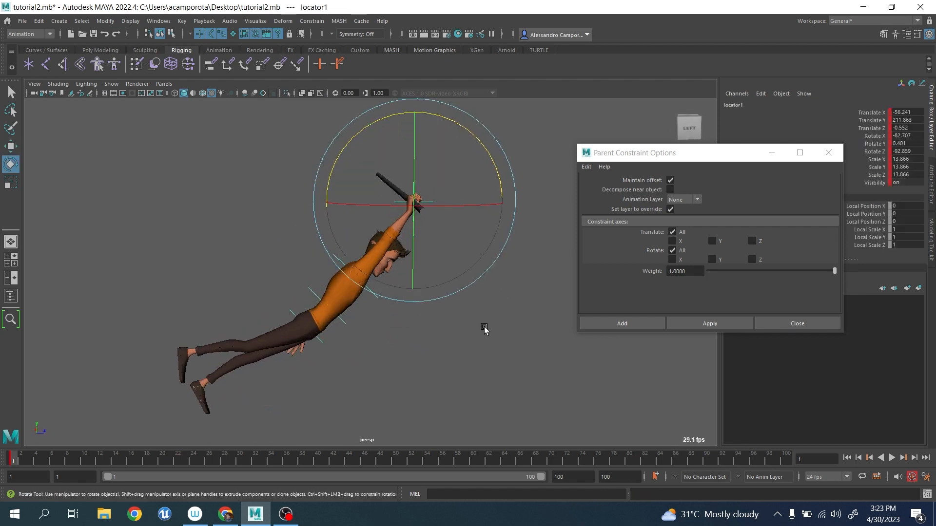
click(361, 313)
drag(382, 297, 382, 297)
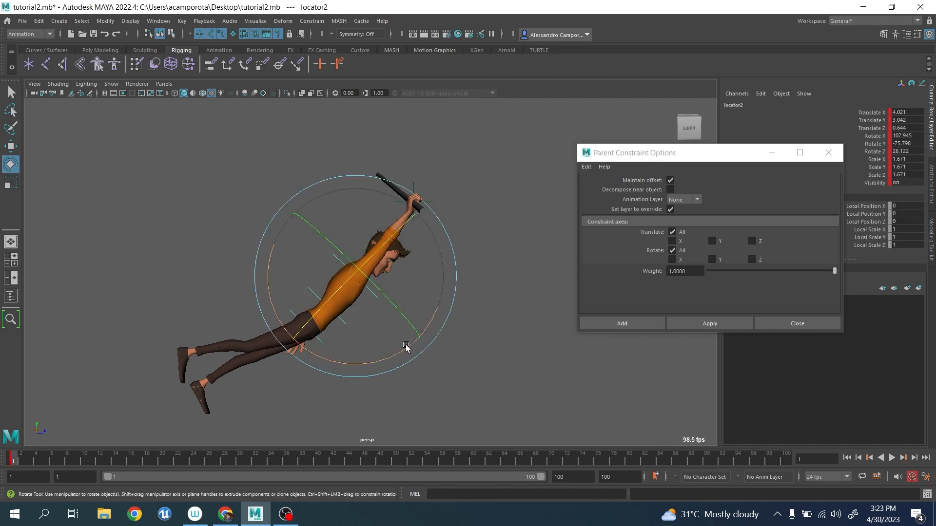
drag(405, 345, 399, 352)
click(510, 378)
Rotate the waist locator4 and hip locator5 to raise the trailing legs, and shift locator5 slightly to about -0.16 in Translate Z.
drag(359, 315, 333, 331)
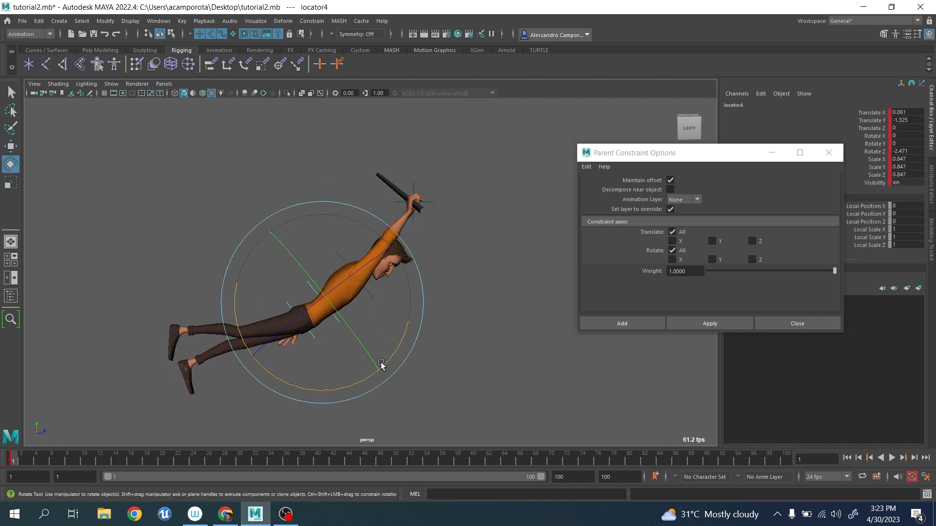
drag(381, 365, 470, 401)
click(470, 401)
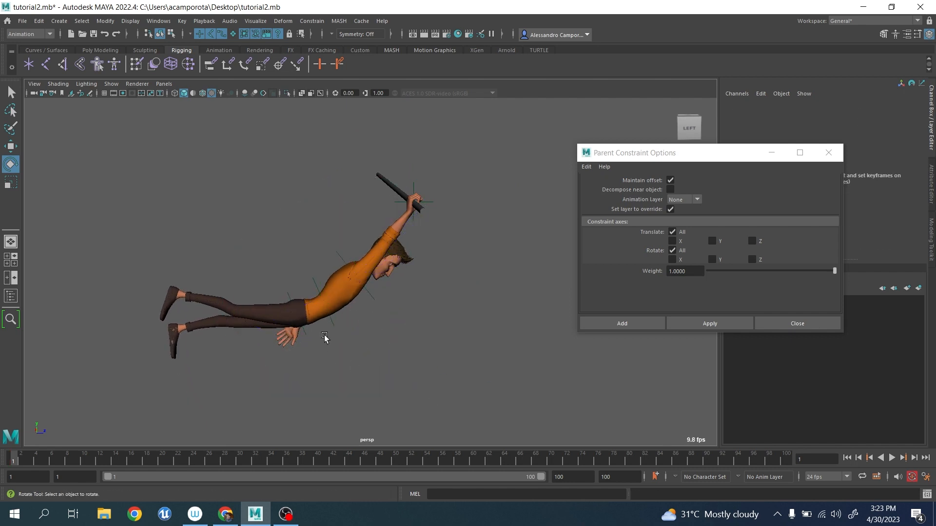
drag(324, 336, 308, 341)
drag(363, 368, 359, 372)
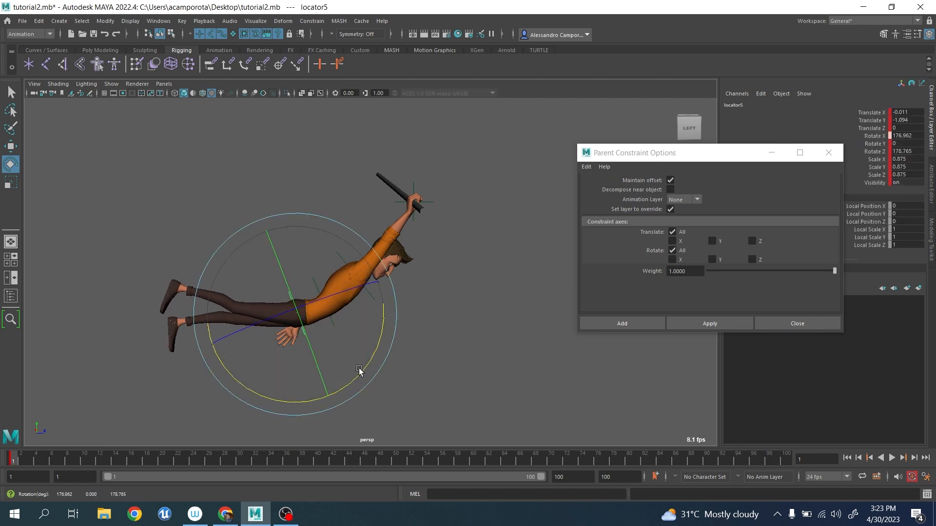
key(w)
drag(330, 231, 329, 228)
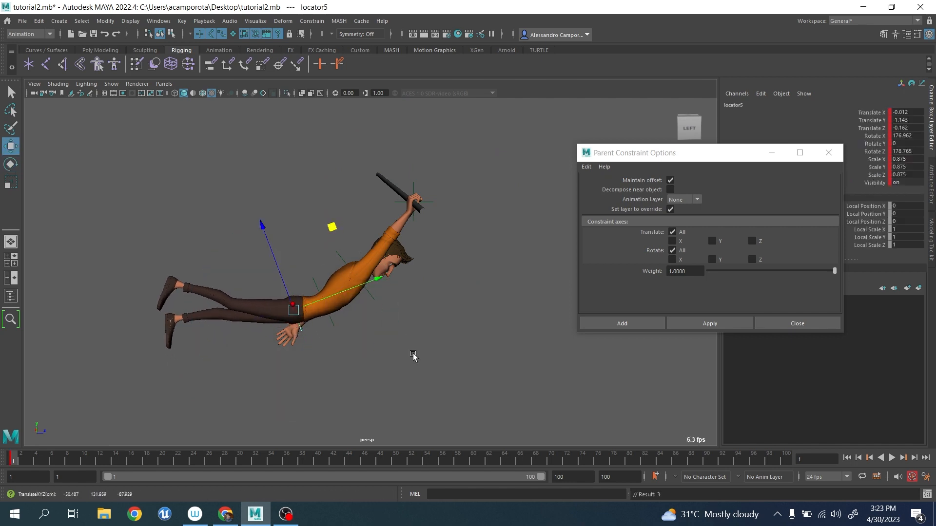
Key all the locators of the chain at frame 1 and go to frame 52.
scroll(413, 355, down, 4)
drag(143, 136, 521, 389)
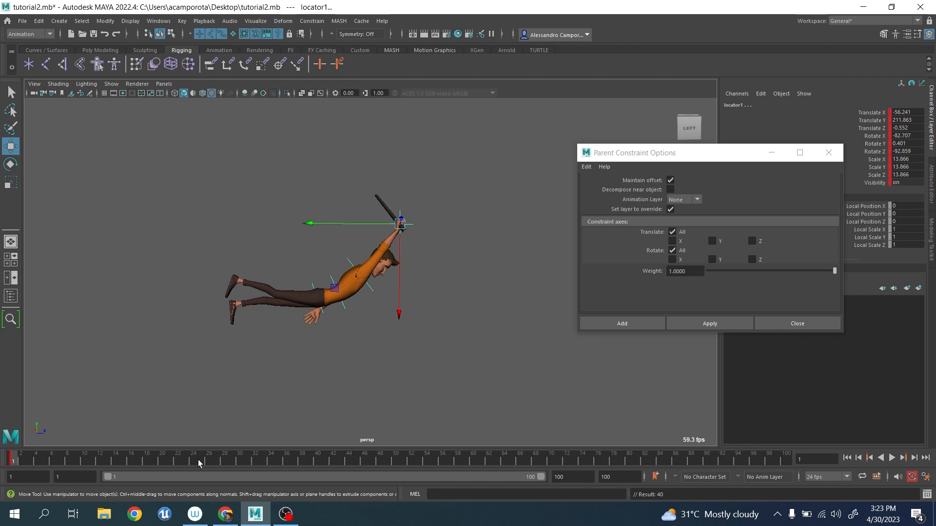
drag(198, 463, 411, 453)
alt+middle_drag(434, 370, 303, 382)
scroll(303, 382, up, 4)
At frame 52, rotate the hand locator1 and the chest locator2 to swing the body forward under the pole.
click(219, 212)
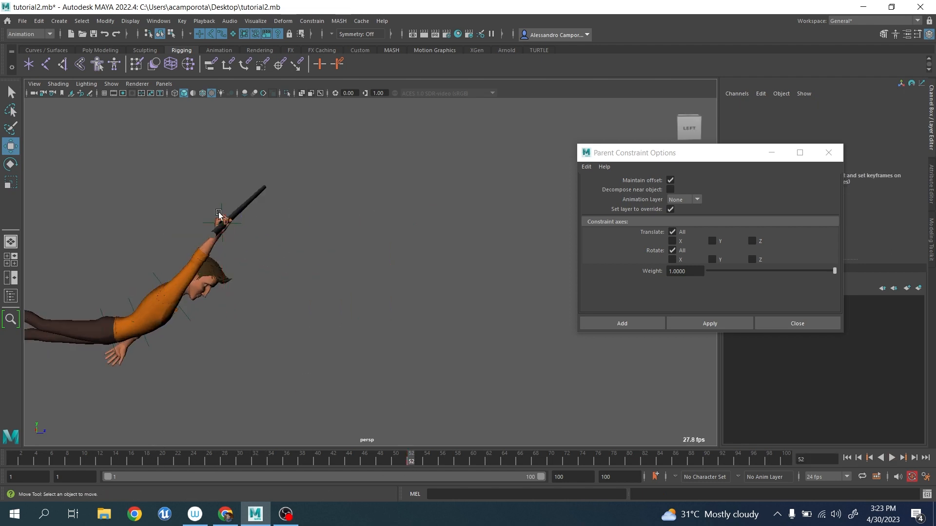
click(218, 213)
key(e)
drag(288, 180, 183, 136)
click(467, 303)
click(308, 291)
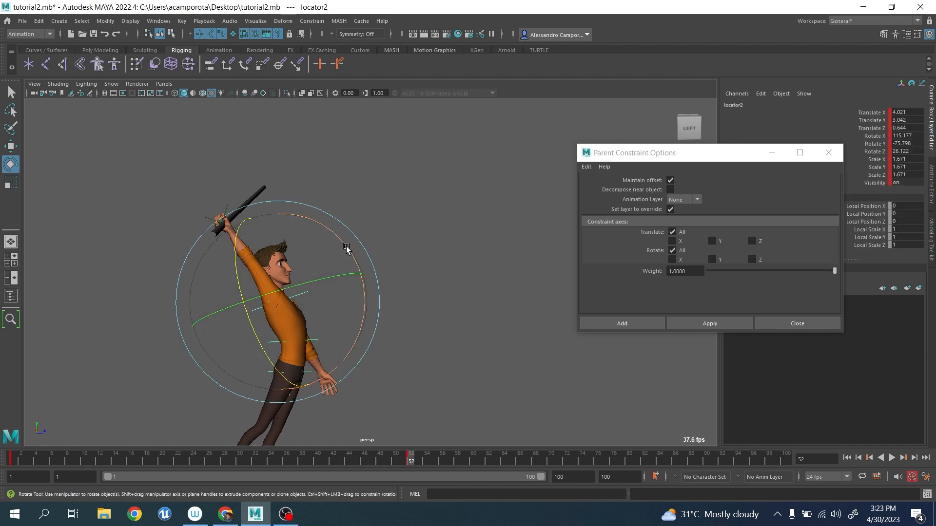
drag(346, 246, 312, 222)
click(414, 255)
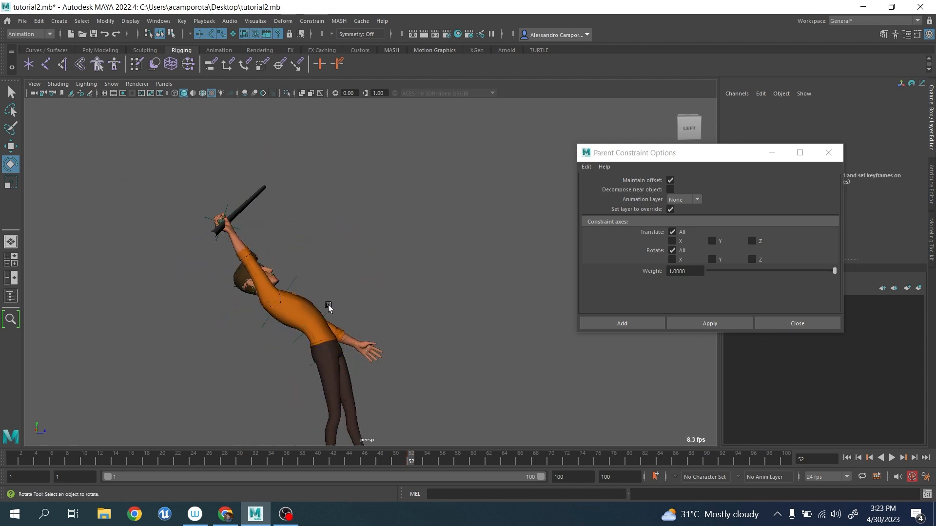
Rotate the waist locator4 and the hip locator5 to lift the legs forward, and shift locator5 to about -1.36 in Translate Y.
click(340, 320)
drag(388, 284, 326, 239)
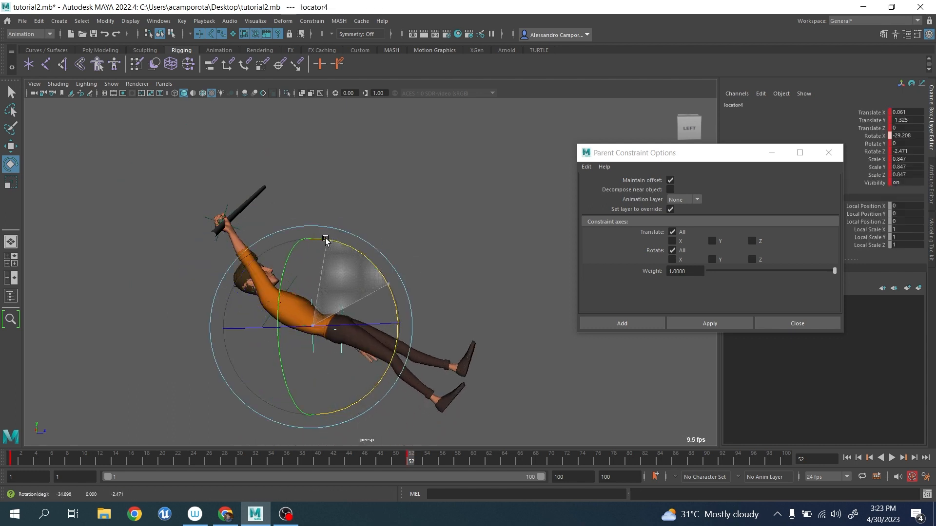
click(431, 280)
click(341, 325)
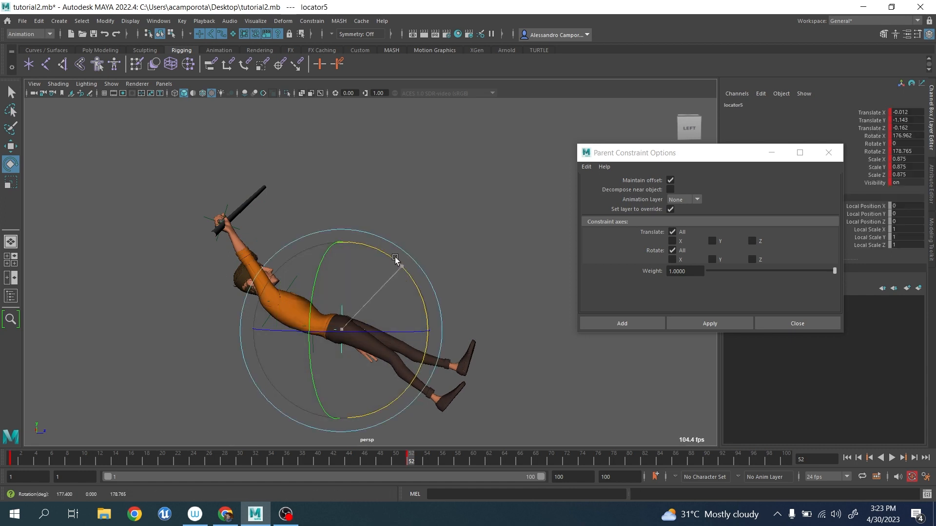
drag(397, 261, 378, 298)
key(w)
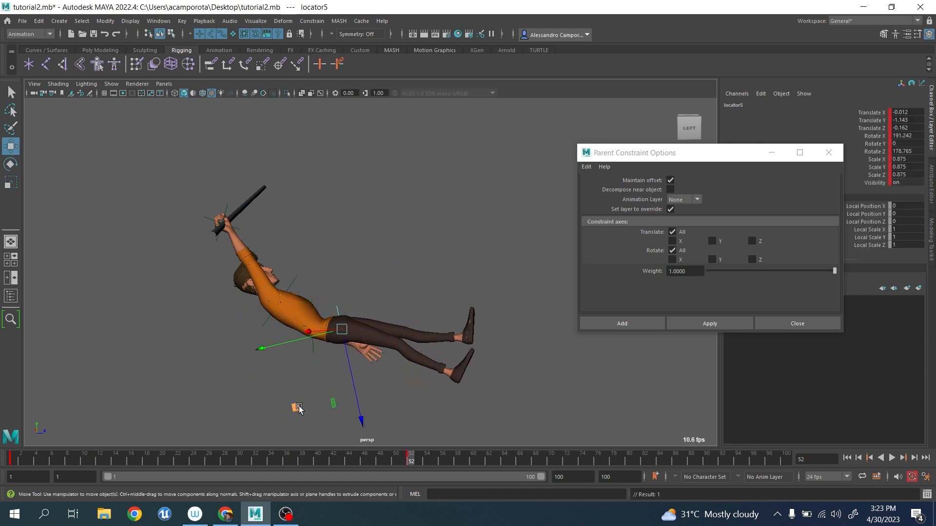
drag(298, 408, 303, 402)
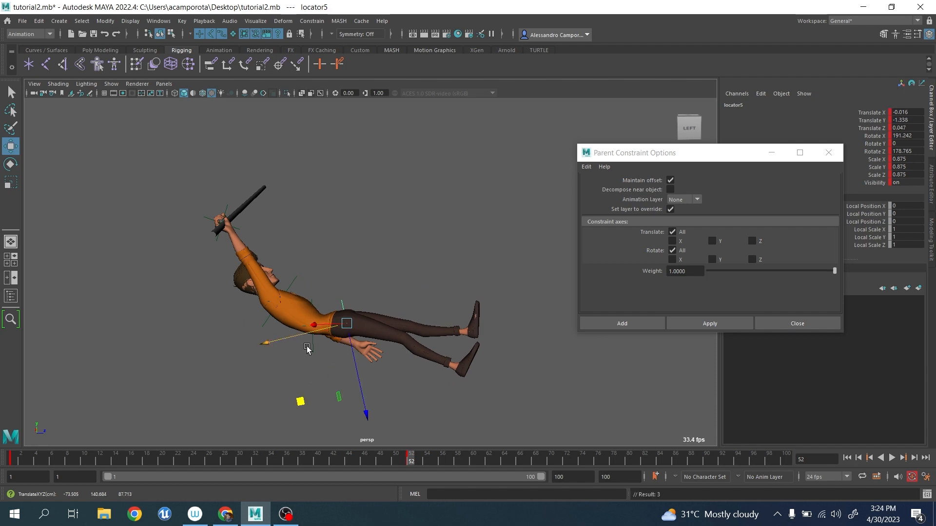
Play back the swing between the poses at frames 1 and 52.
alt+middle_drag(307, 349, 345, 332)
scroll(344, 335, up, 4)
alt+drag(344, 335, 361, 343)
scroll(362, 343, down, 4)
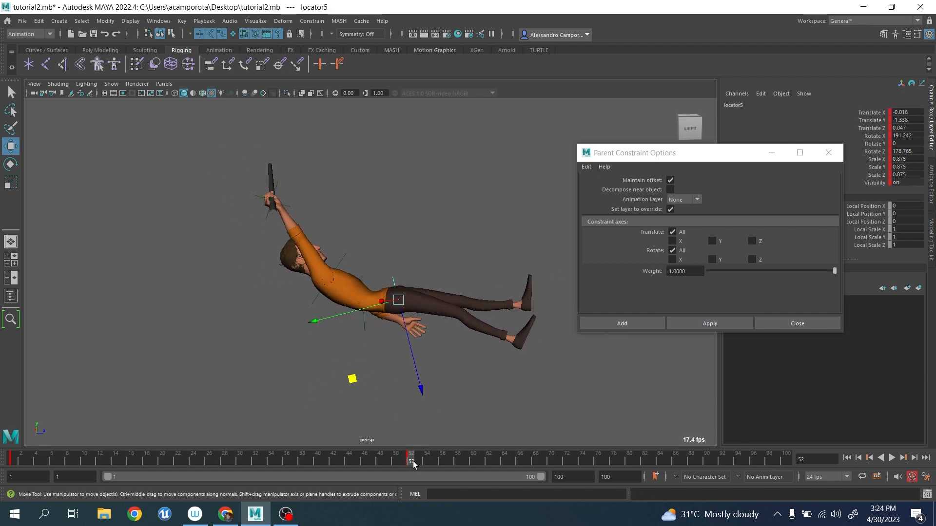
key(alt+v)
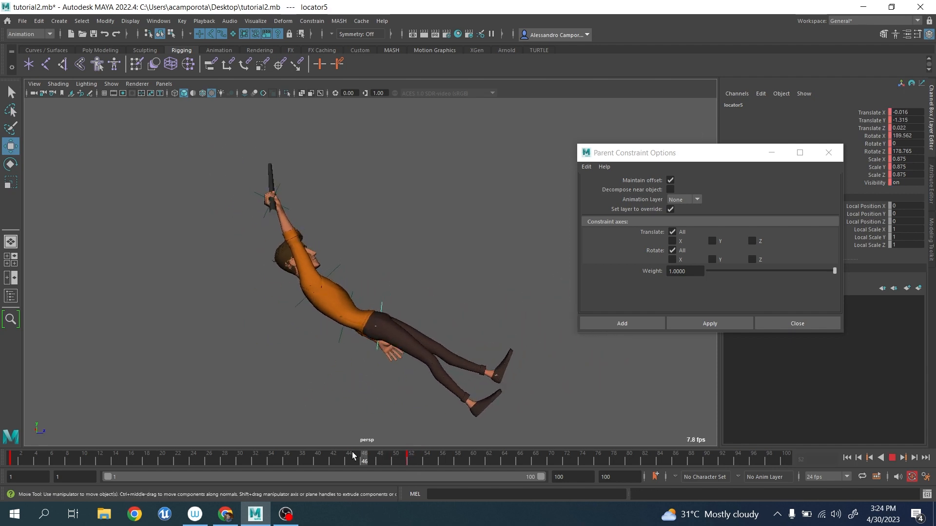
At frame 33, rotate the waist locator4 and the hip locator5 so the legs drag behind, with locator5 at about 172.2 in Rotate X.
click(264, 462)
click(340, 331)
click(328, 333)
key(e)
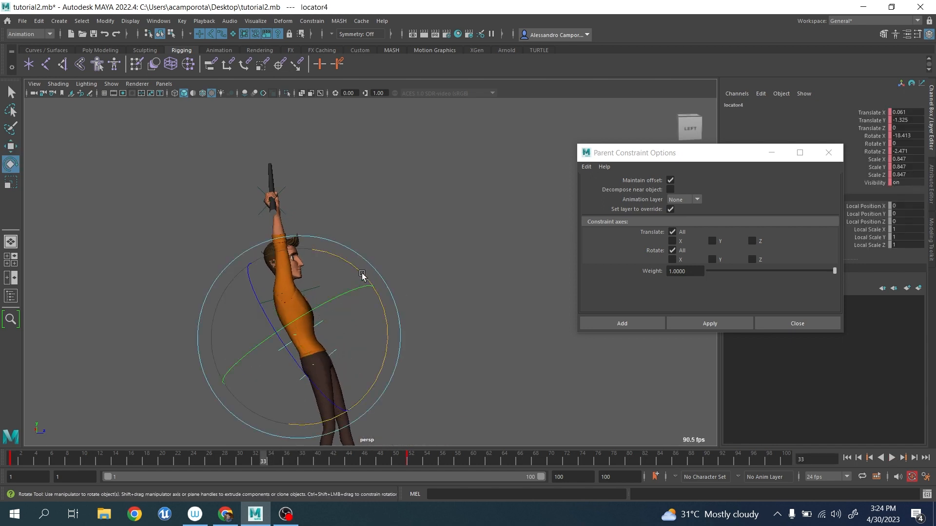
drag(362, 274, 376, 319)
click(366, 337)
drag(320, 366, 327, 378)
drag(359, 318, 372, 329)
key(w)
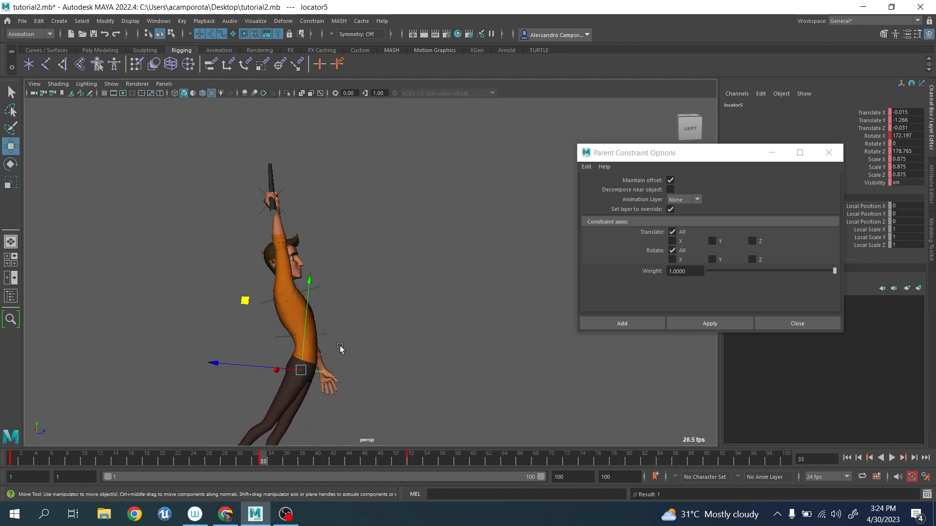
At frame 33, shift the hip locator5 slightly, and rotate the hand locator1 and chest locator2 to swing the body forward.
middle_drag(247, 313, 239, 308)
click(323, 295)
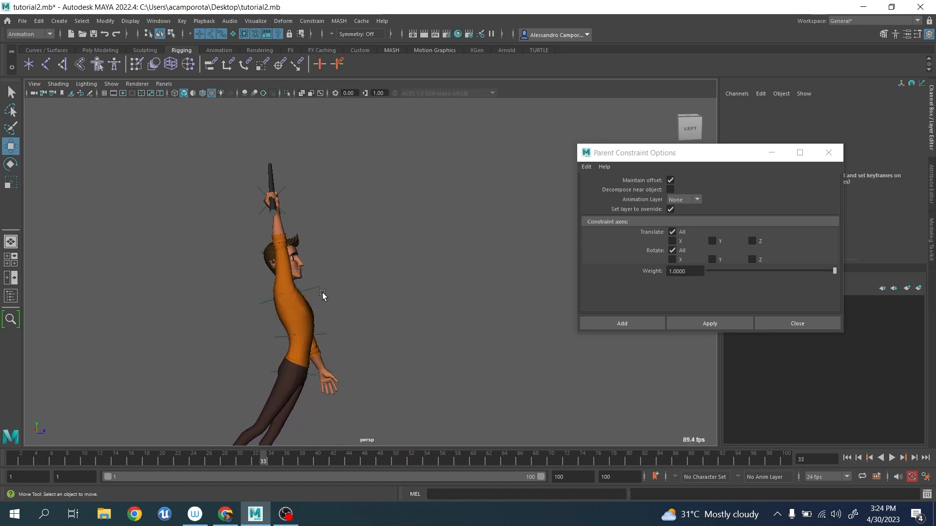
drag(313, 285, 329, 301)
click(266, 201)
key(e)
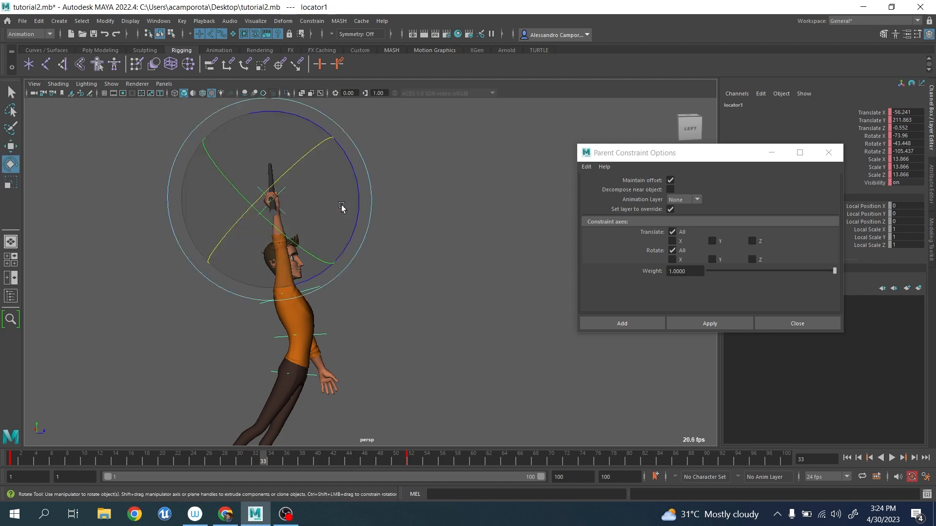
drag(356, 198, 355, 258)
click(353, 275)
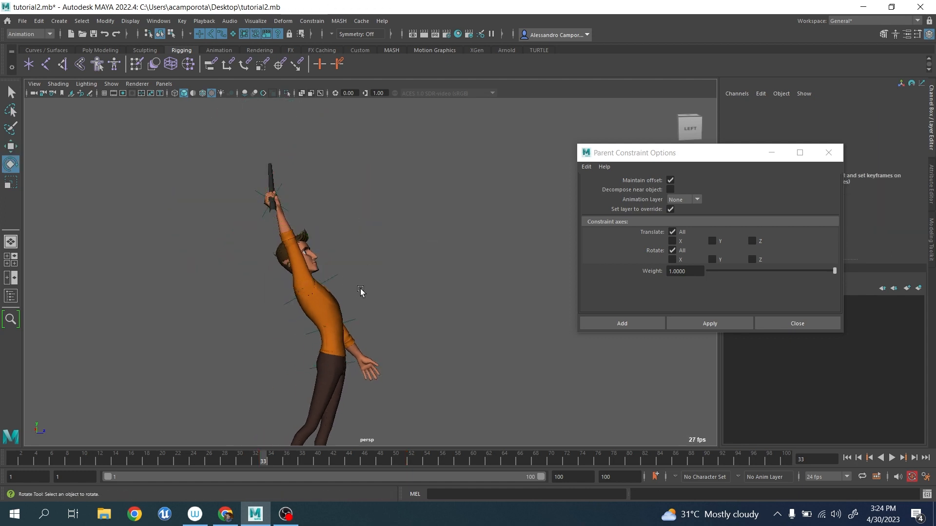
drag(361, 291, 331, 274)
drag(394, 264, 400, 332)
At frame 62, rotate the hand locator1 and chest locator2 to start the body swinging back, with locator2 at about 69.7 in Rotate X.
drag(281, 454, 408, 445)
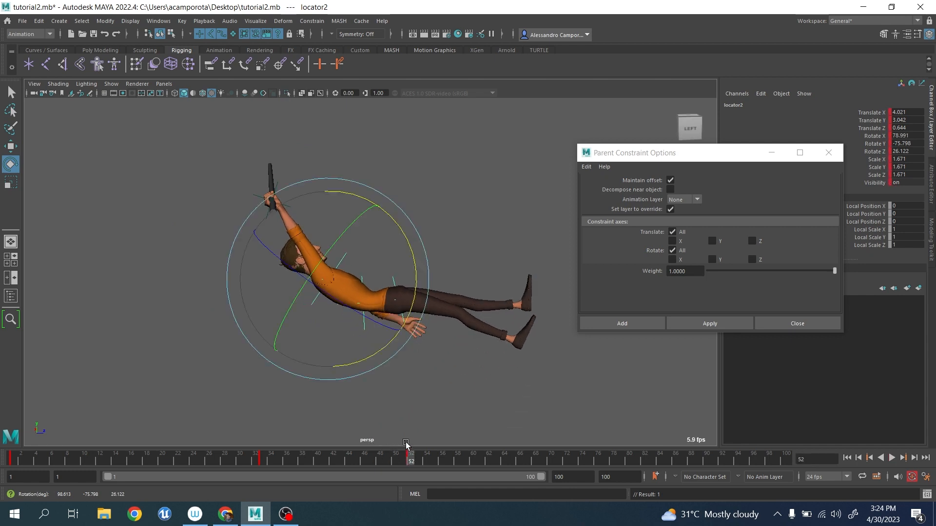
click(398, 165)
drag(232, 191, 264, 208)
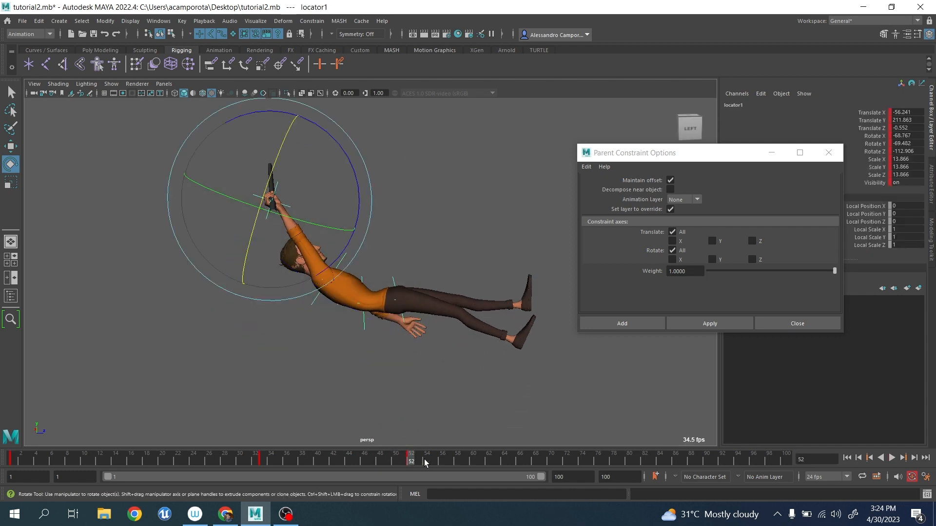
drag(425, 462, 488, 460)
drag(357, 187, 340, 226)
click(318, 279)
click(313, 284)
drag(373, 262, 418, 261)
click(409, 285)
click(327, 306)
click(414, 294)
click(350, 310)
key(q)
click(325, 306)
key(w)
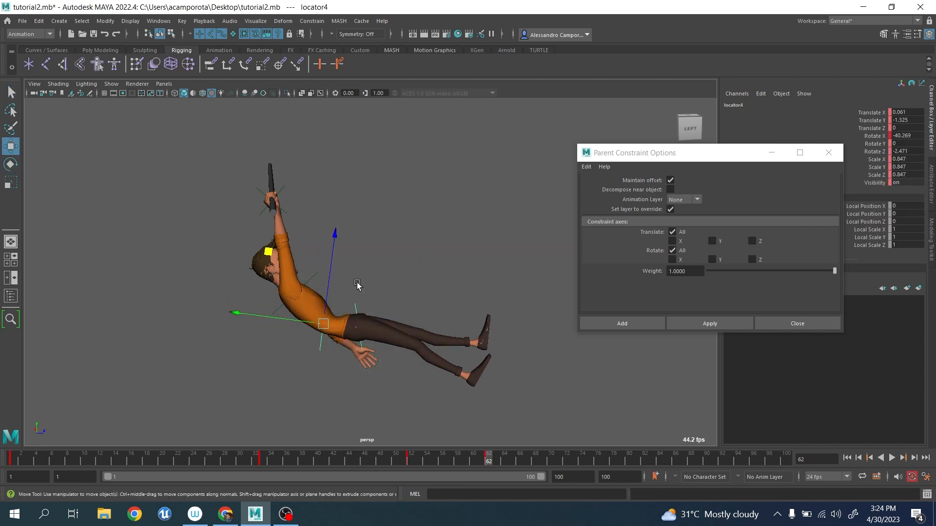
drag(323, 323, 326, 324)
key(ctrl+z)
At frame 62, shift the chest locator2 to about 2.92 and the hip locator5 to about -1.24 in Translate Y.
click(313, 276)
drag(299, 201, 301, 199)
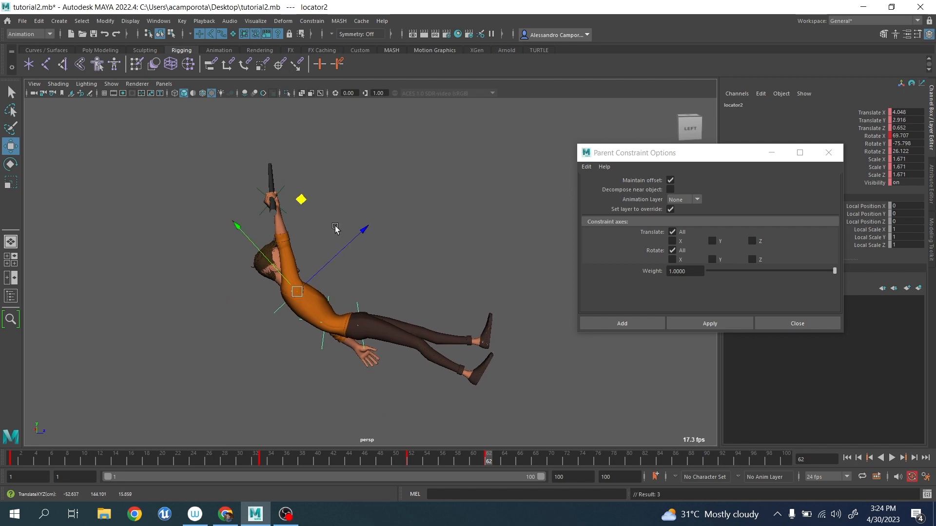
click(357, 307)
alt+middle_drag(367, 352, 378, 316)
drag(319, 361, 317, 365)
scroll(338, 352, up, 3)
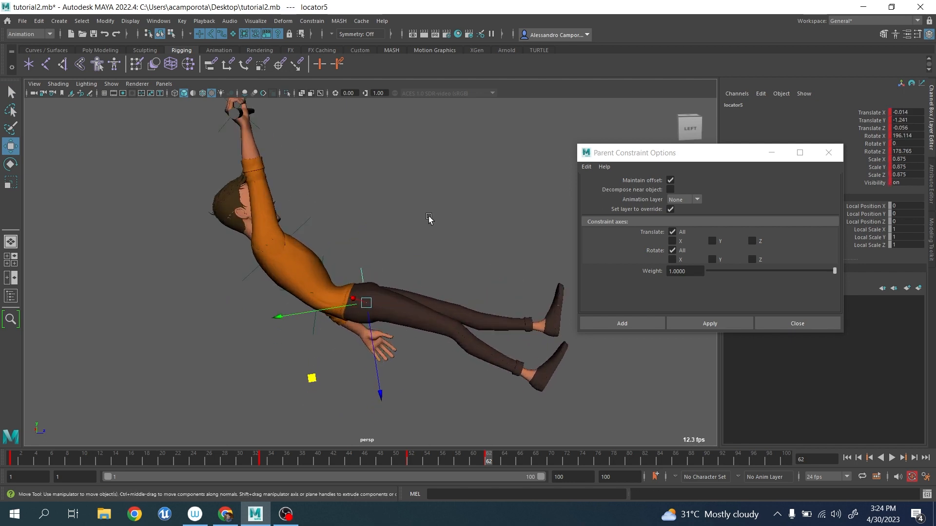
Show NURBS surfaces and NURBS curves in the viewport so the rig controls can be selected.
click(115, 84)
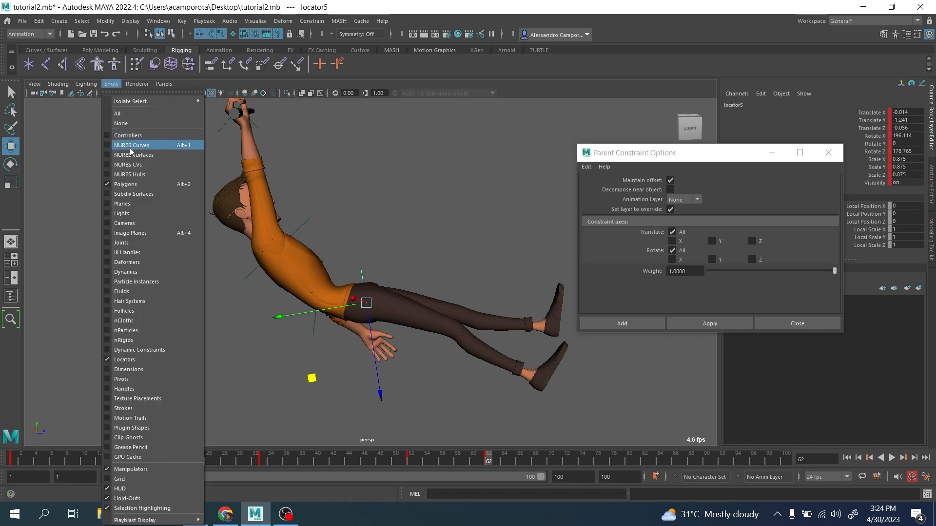
click(132, 156)
click(116, 85)
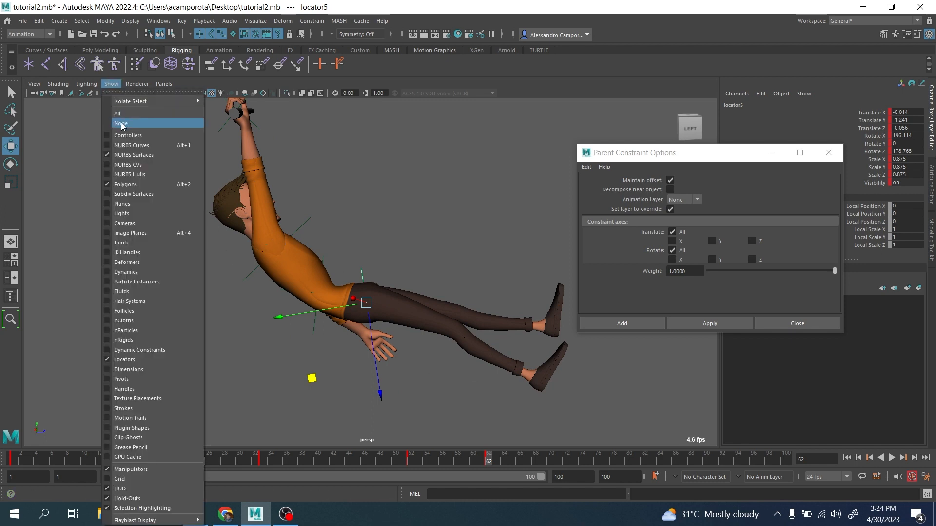
click(127, 145)
At frame 62, move and rotate the spine control jls_spine_curvature_ctrl to reshape the curve of the torso.
click(325, 352)
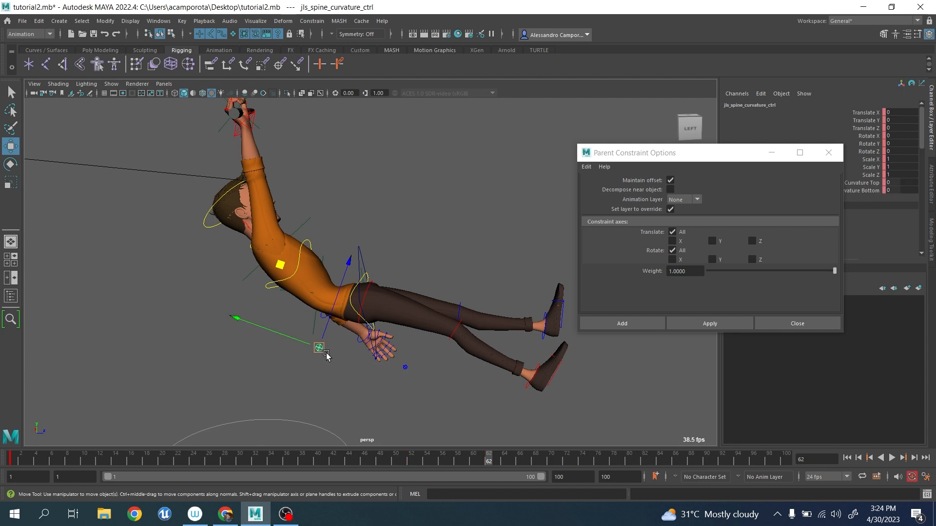
drag(278, 264, 269, 248)
key(e)
drag(365, 266, 379, 318)
At frame 53, move jls_spine_curvature_ctrl slightly to refine the arch of the torso and key it.
drag(511, 463, 442, 461)
key(q)
click(364, 306)
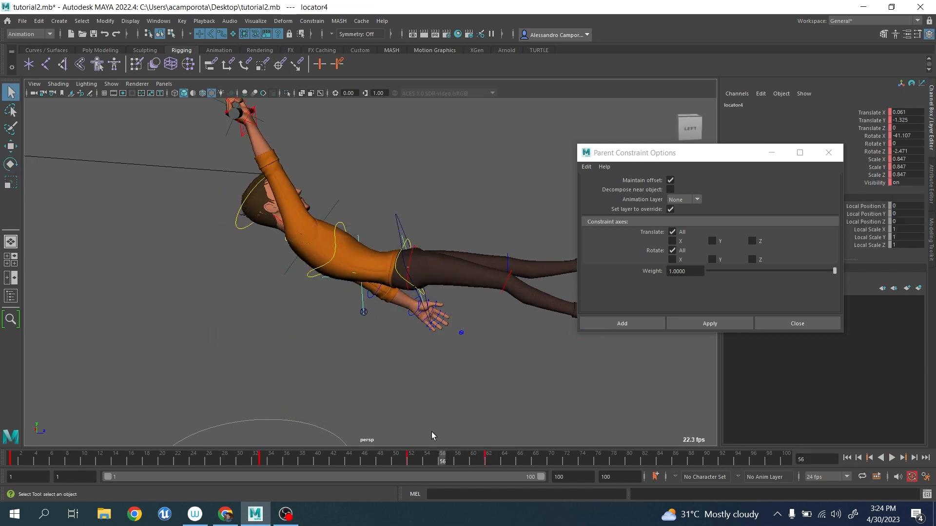
click(416, 460)
click(378, 304)
key(w)
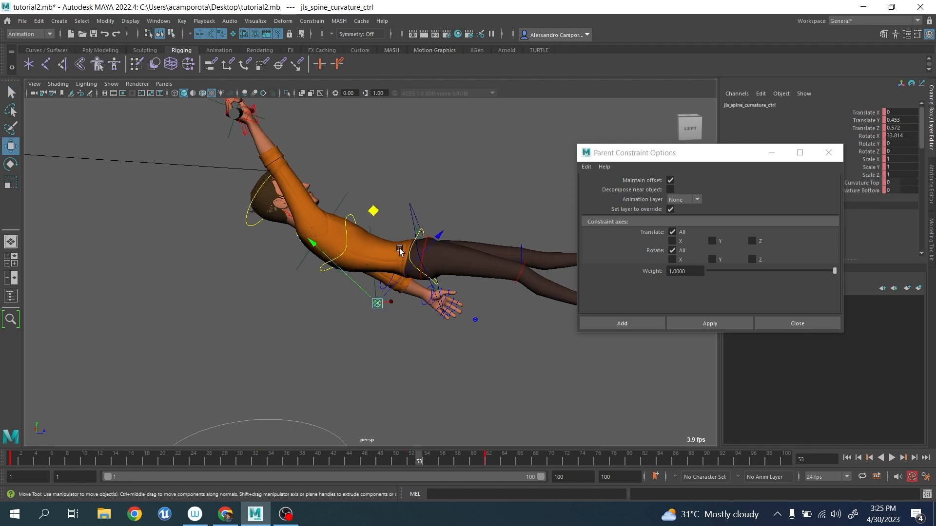
drag(376, 213, 376, 215)
key(s)
At frame 33, pose jls_spine_curvature_ctrl at about 0.67 in Translate Y, 0.11 in Translate Z and -8.6 in Rotate X.
drag(399, 460, 290, 446)
click(322, 310)
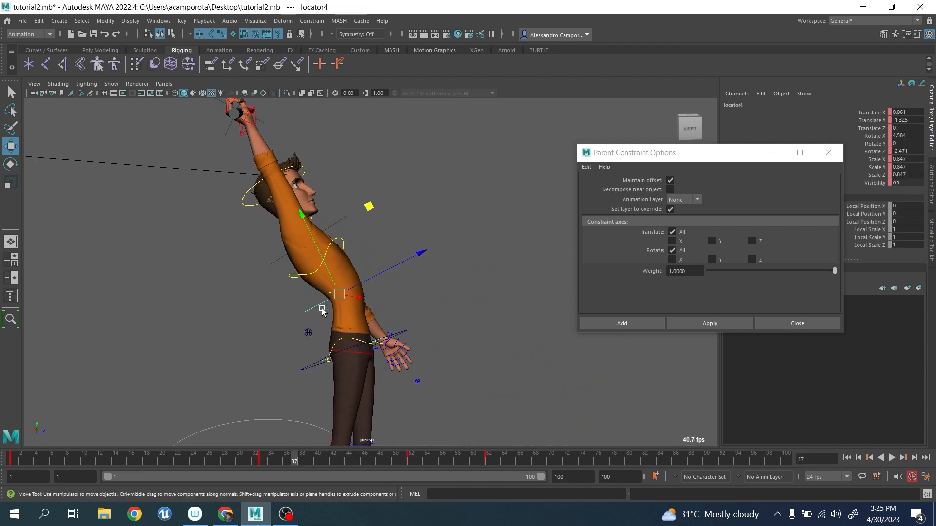
click(262, 464)
click(283, 334)
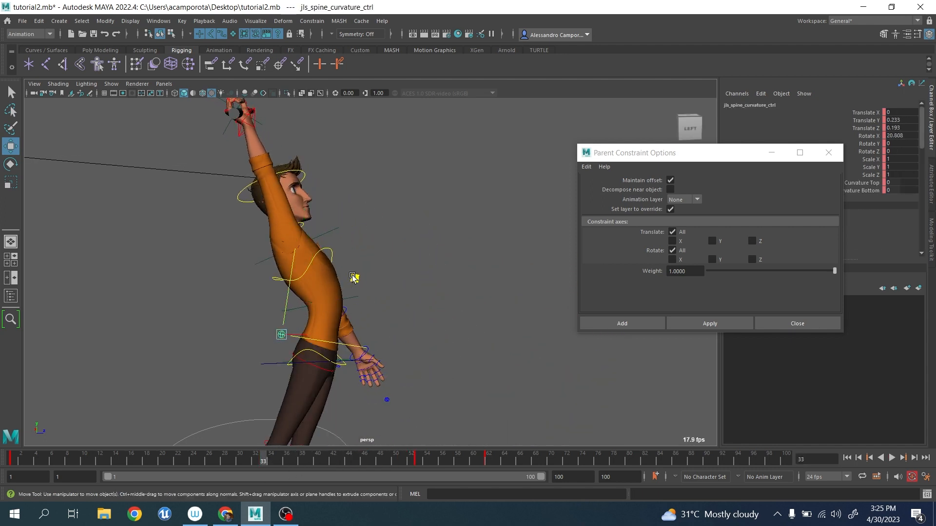
mouse_move(353, 277)
middle_down()
mouse_move(351, 268)
mouse_move(352, 277)
middle_up()
key(e)
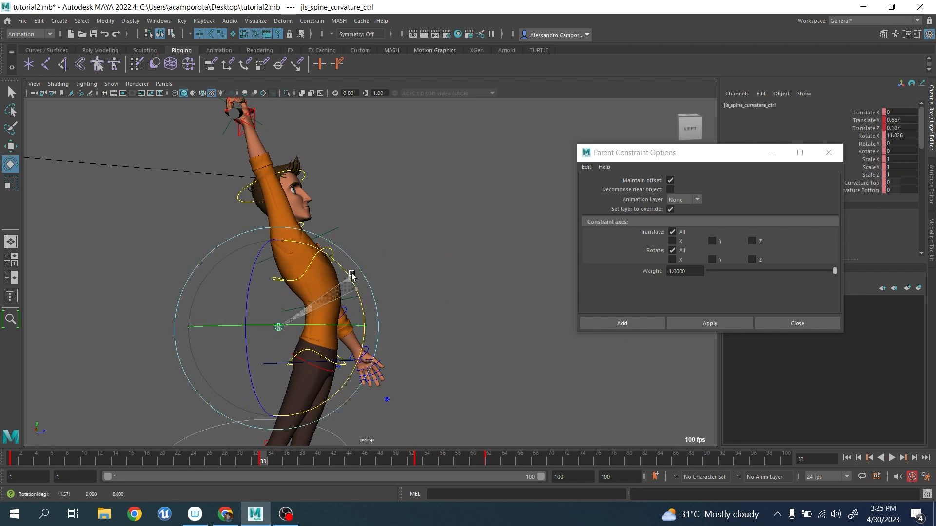
drag(352, 276, 341, 248)
At frame 33, shift the hip locator5 to about -1.33 in Translate Y and -0.47 in Translate Z, and rotate it so the legs trail further.
alt+middle_drag(379, 332, 415, 301)
alt+drag(415, 301, 349, 348)
key(q)
click(280, 357)
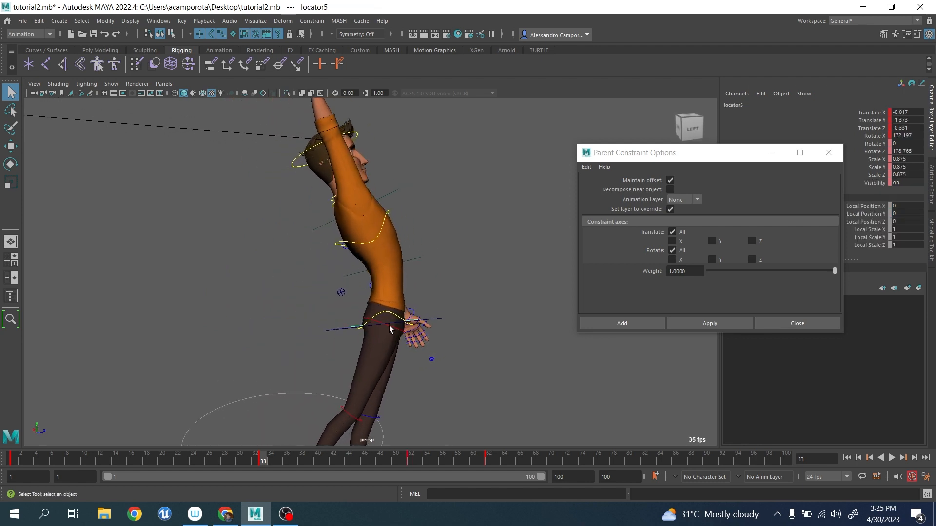
key(w)
drag(311, 266, 305, 266)
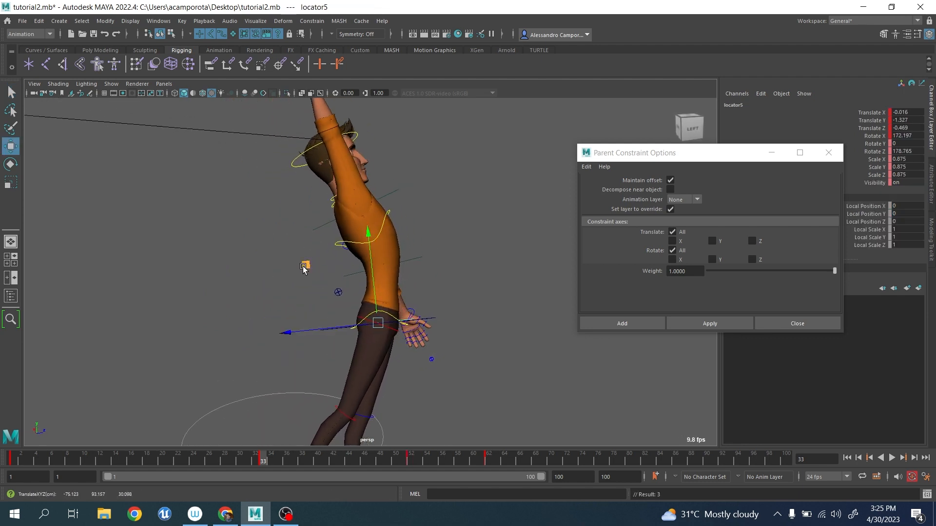
key(e)
drag(462, 344, 466, 353)
At frame 33, adjust the waist locator4's rotation and shift jls_spine_curvature_ctrl to about 0.65 in Translate Y and 0.01 in Translate Z.
key(q)
click(419, 257)
key(e)
middle_drag(434, 289, 367, 306)
key(q)
click(335, 291)
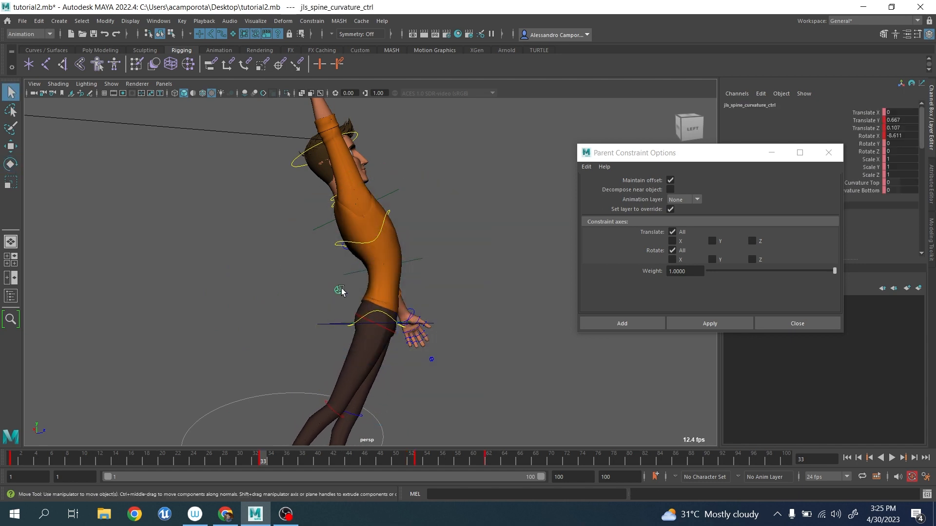
key(w)
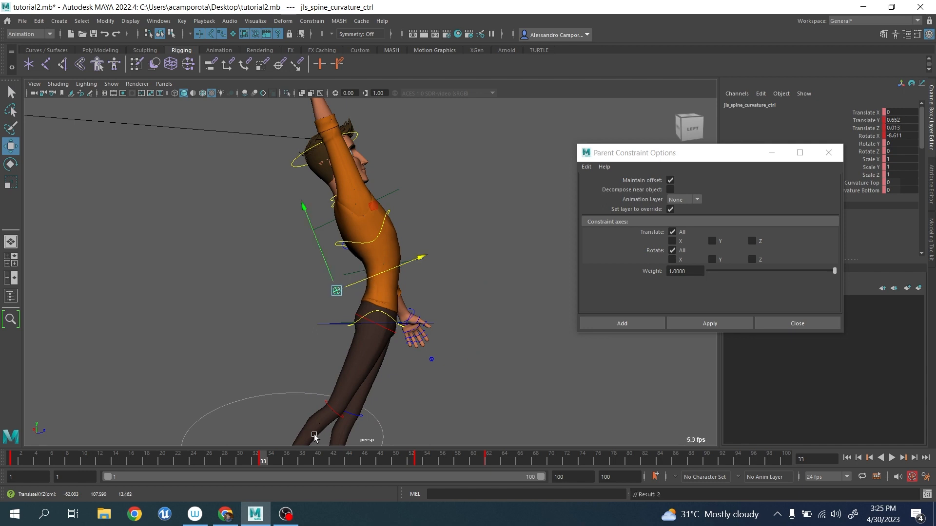
Play back the swing, and examine the hanging pose at frame 46 from the side and the front.
key(alt+v)
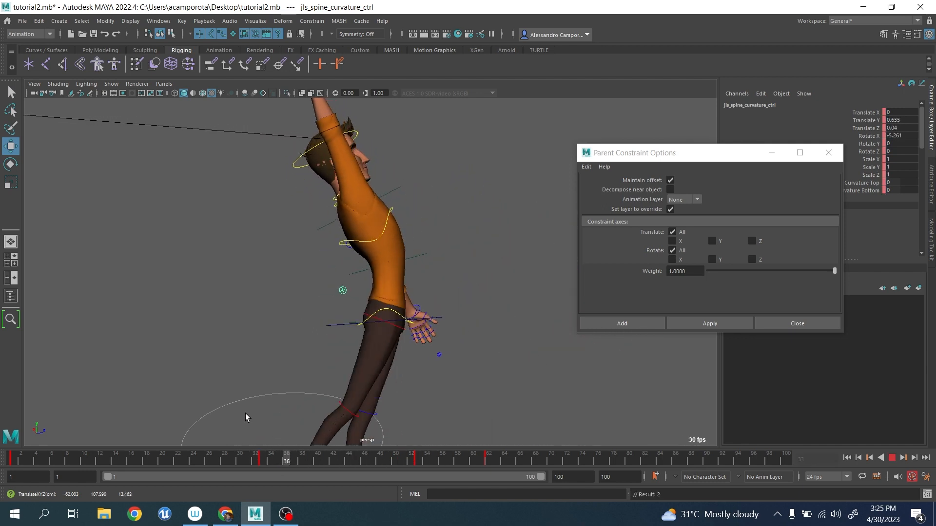
drag(223, 407, 365, 420)
scroll(312, 302, down, 5)
alt+drag(305, 289, 277, 332)
alt+middle_drag(278, 333, 327, 358)
scroll(328, 356, up, 3)
alt+drag(334, 350, 379, 347)
scroll(378, 327, up, 3)
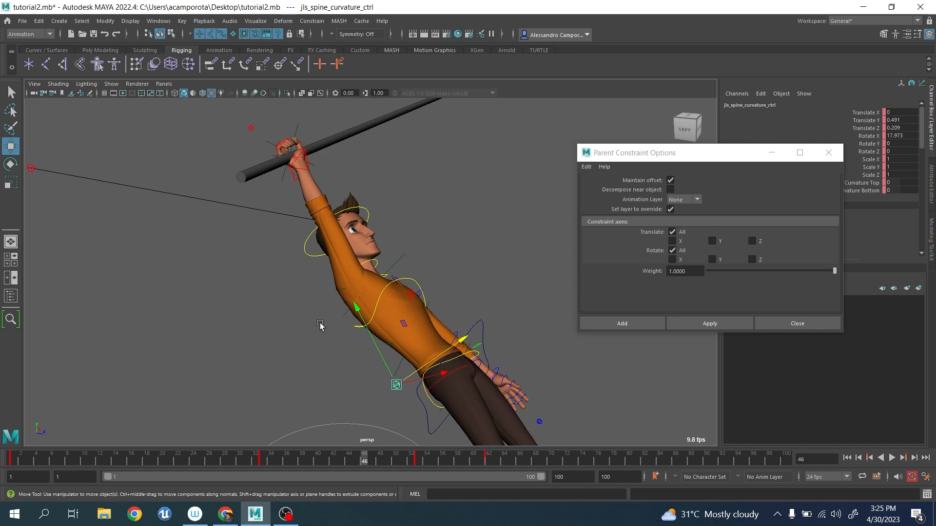
alt+drag(340, 306, 324, 334)
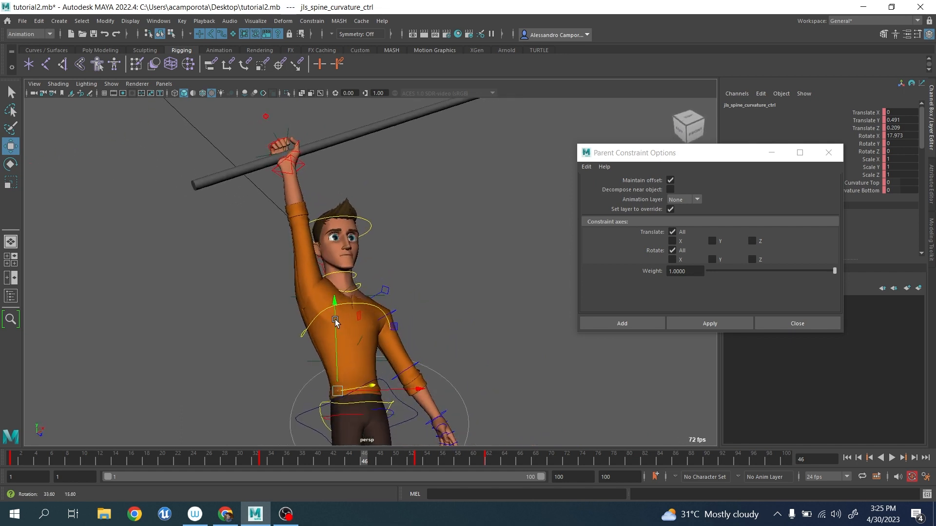
scroll(321, 338, up, 4)
At frame 46, select the chest control jls_spine_ik_shoulder_ctrl for moving and frame the torso and hips.
key(q)
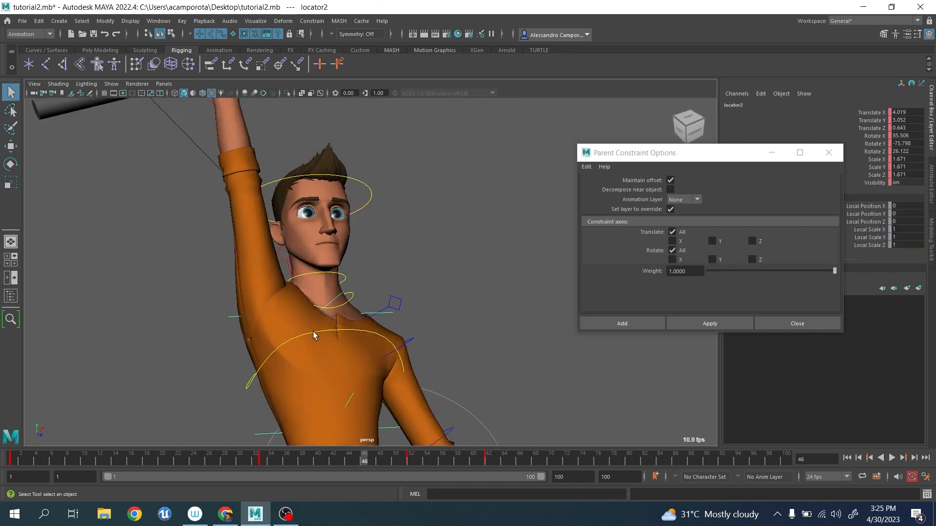
click(313, 332)
key(w)
scroll(339, 338, down, 3)
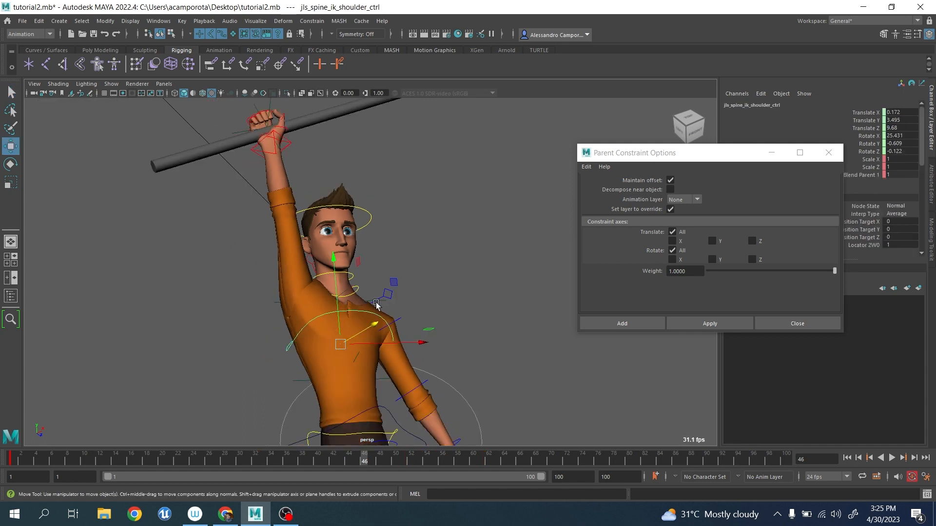
alt+middle_drag(343, 316, 342, 269)
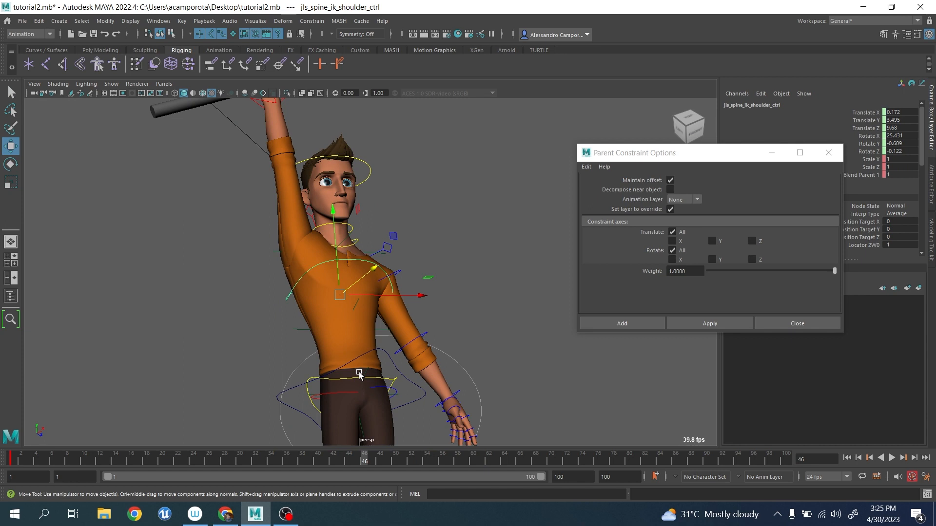
Examine the whole body's hanging pose at frame 46 from the side.
scroll(340, 340, down, 3)
alt+drag(365, 323, 338, 301)
scroll(368, 308, up, 2)
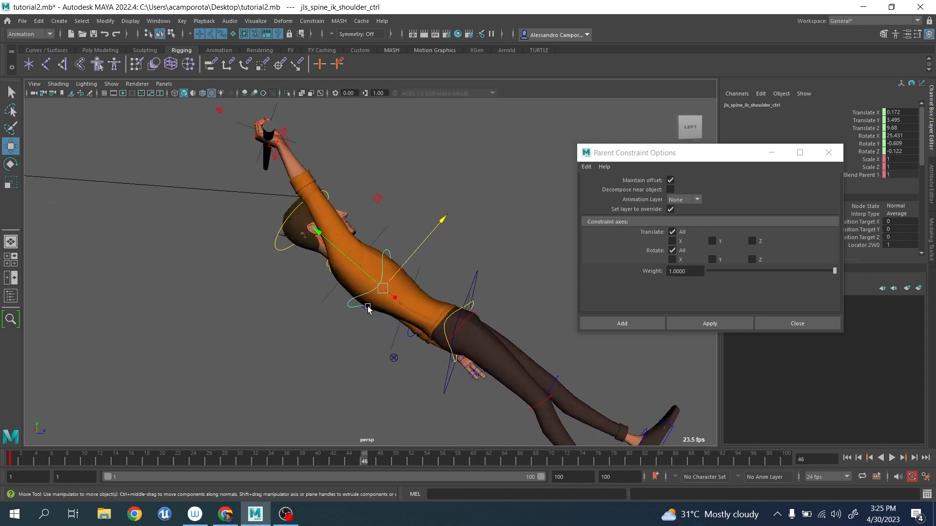
scroll(368, 342, down, 3)
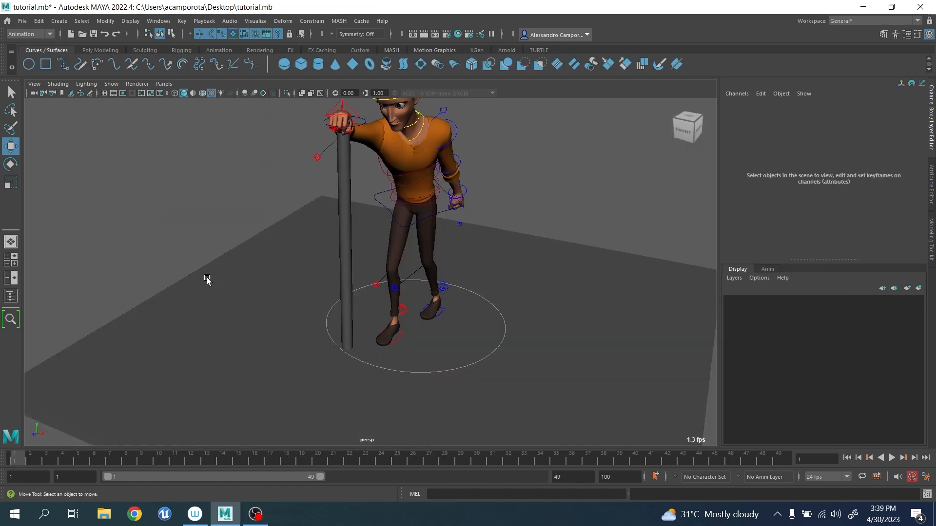
alt+drag(207, 277, 278, 276)
scroll(283, 278, up, 4)
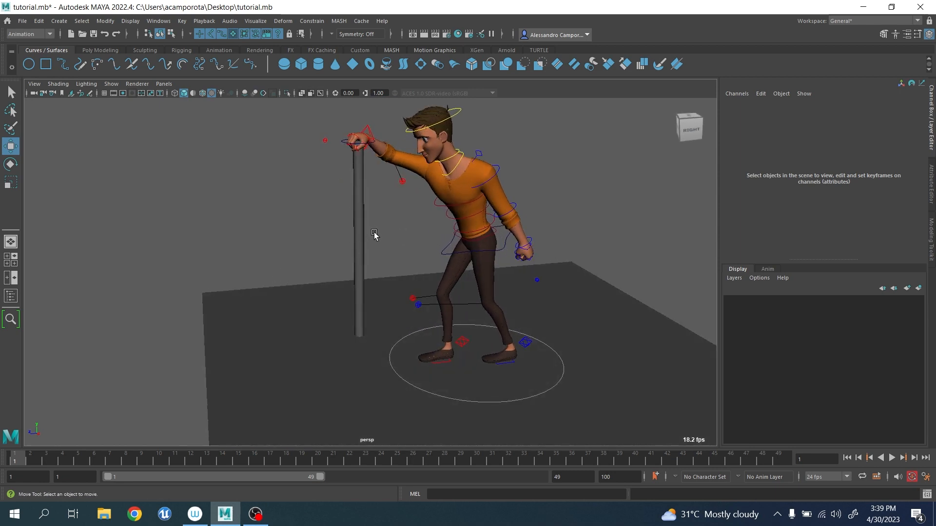
Play back the cane animation in tutorial.mb, stop at frame 21, and examine where the cane's lower end meets the floor.
alt+middle_drag(374, 232, 367, 233)
scroll(353, 234, up, 2)
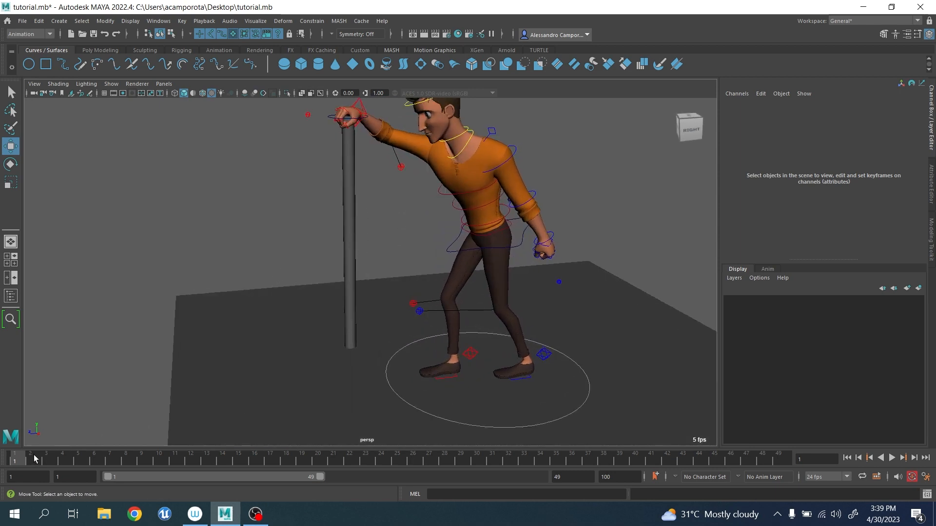
key(alt+v)
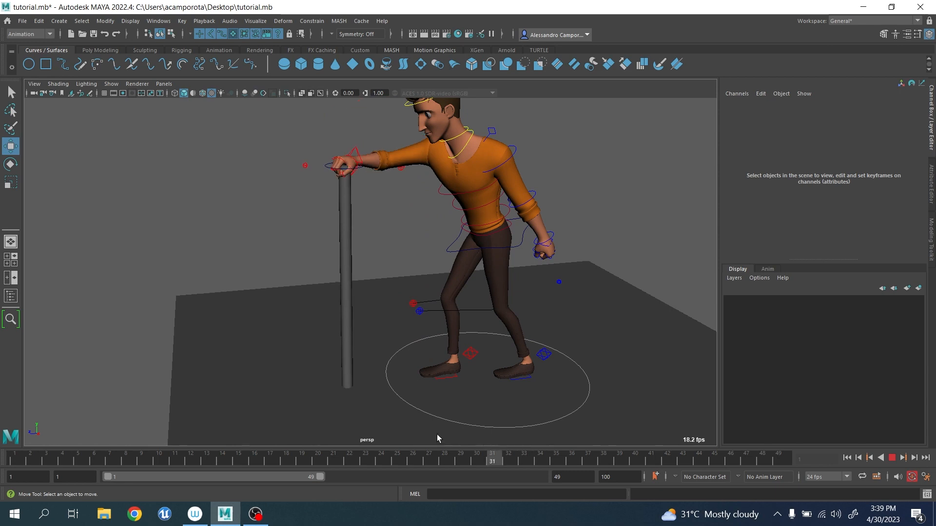
key(alt+v)
alt+drag(338, 413, 301, 375)
alt+middle_drag(344, 366, 359, 266)
scroll(378, 279, up, 4)
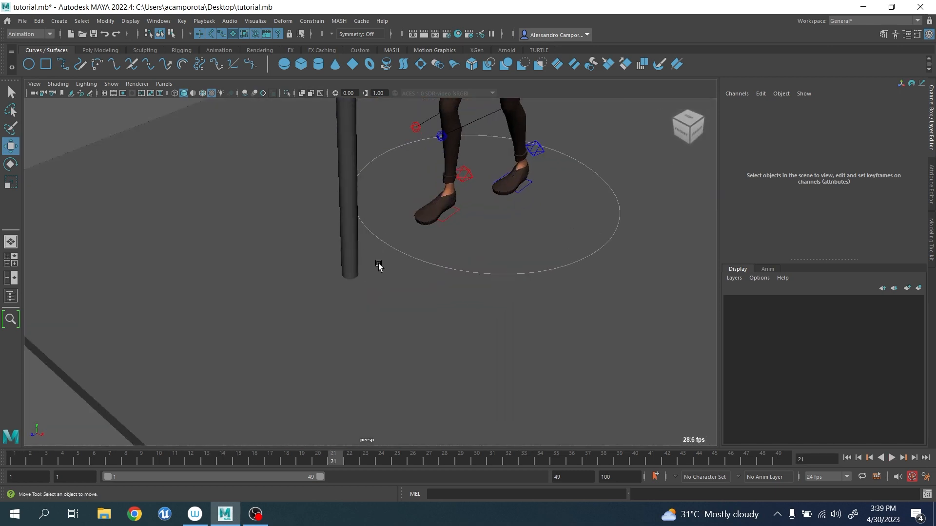
scroll(379, 266, down, 4)
alt+middle_drag(385, 196, 412, 303)
scroll(408, 224, up, 2)
At frame 21, try tilting the cane by rotating the hand control jls_rt_arm_ik_ctrl to about 26.9 in Rotate X.
click(416, 185)
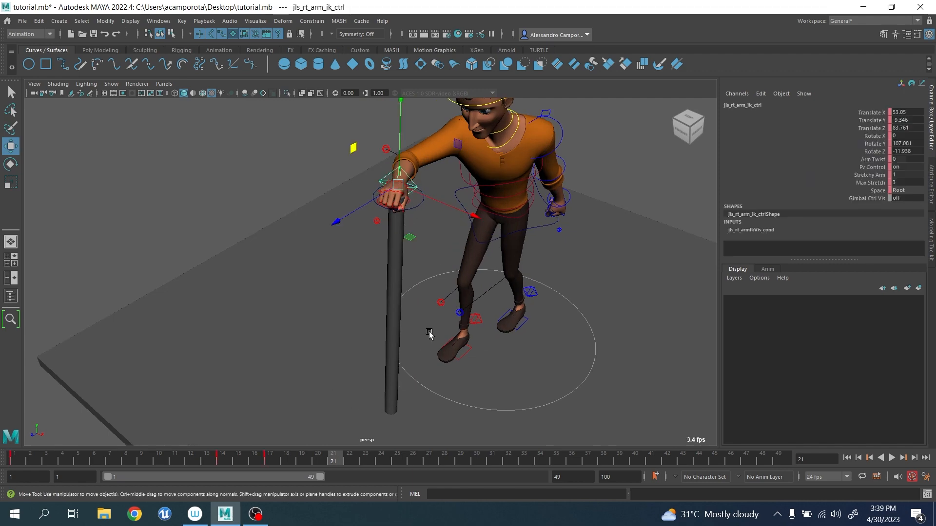
key(e)
alt+drag(456, 230, 412, 196)
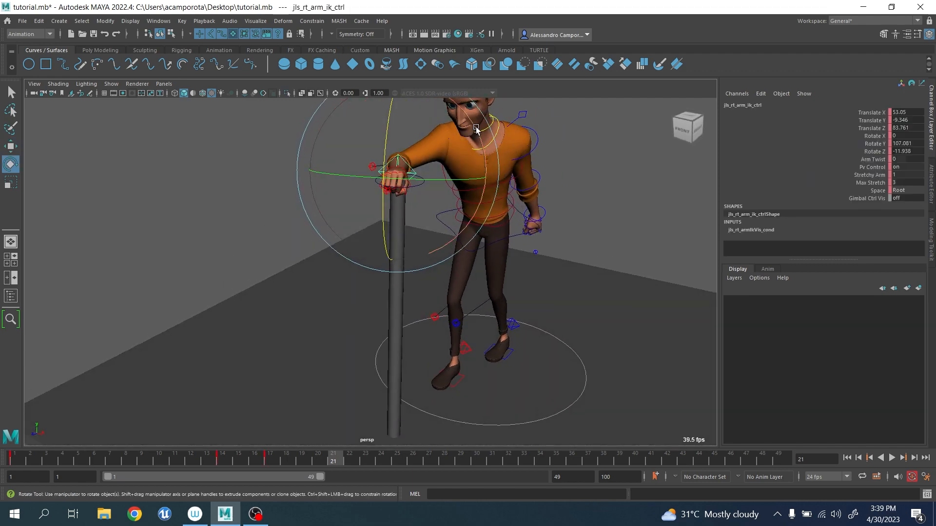
drag(476, 126, 427, 171)
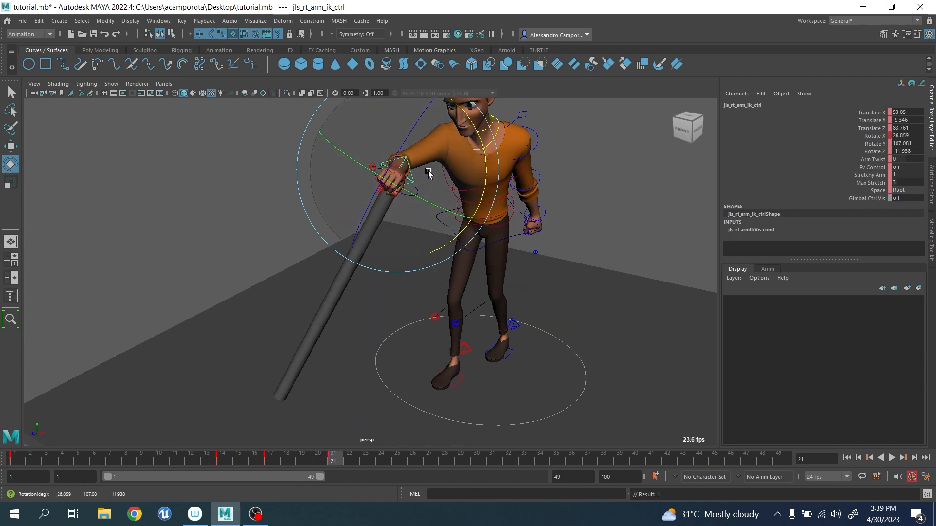
key(ctrl+z)
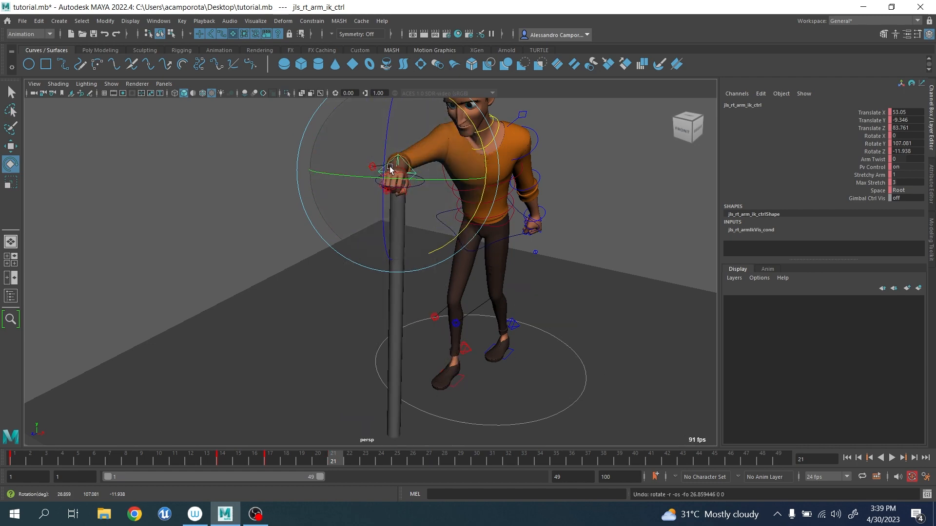
Try moving the hand control to about 63.55 in Translate X and 84.83 in Translate Z and rotating it to about 8.18 in Rotate X.
alt+drag(390, 168, 399, 229)
key(w)
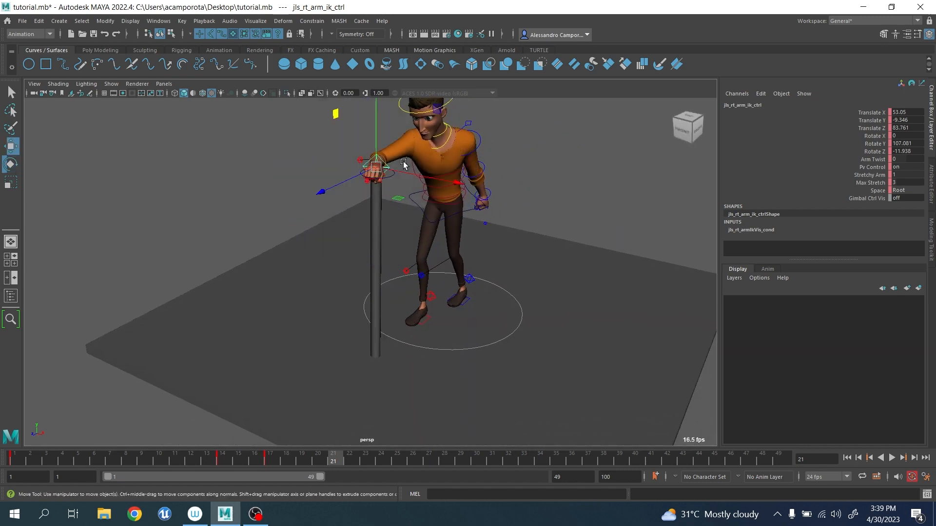
alt+drag(403, 166, 414, 171)
alt+middle_drag(390, 271, 393, 241)
alt+drag(394, 252, 374, 261)
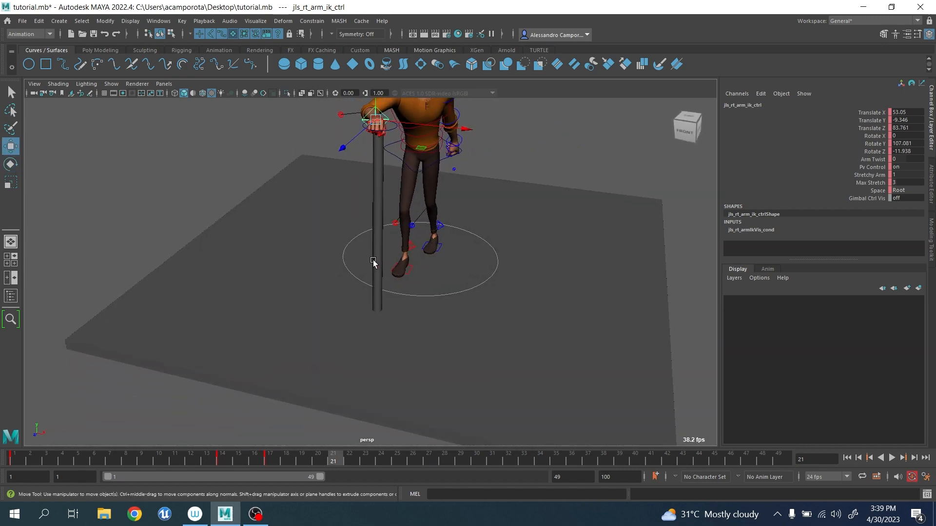
scroll(396, 285, up, 2)
scroll(407, 271, down, 2)
alt+middle_drag(376, 276, 407, 298)
drag(456, 152, 476, 150)
key(e)
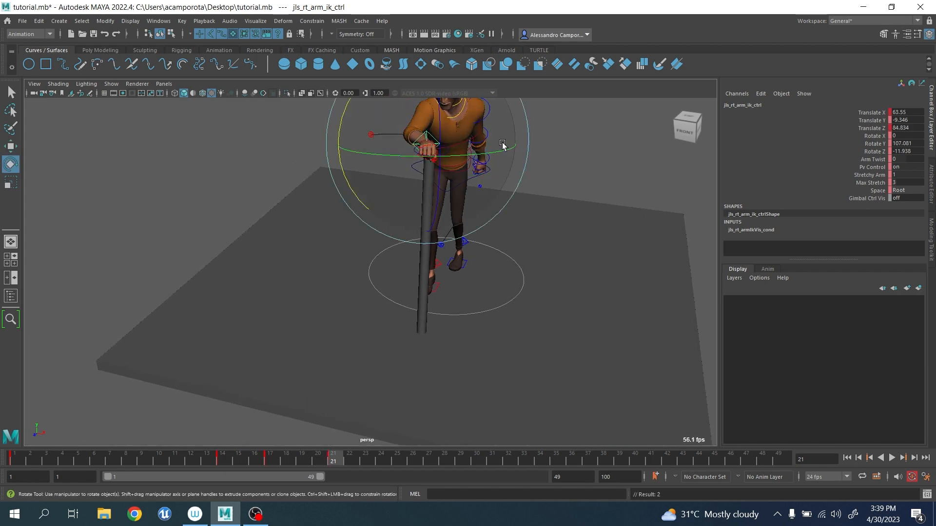
drag(344, 105, 368, 106)
key(ctrl+z)
key(ctrl+z)
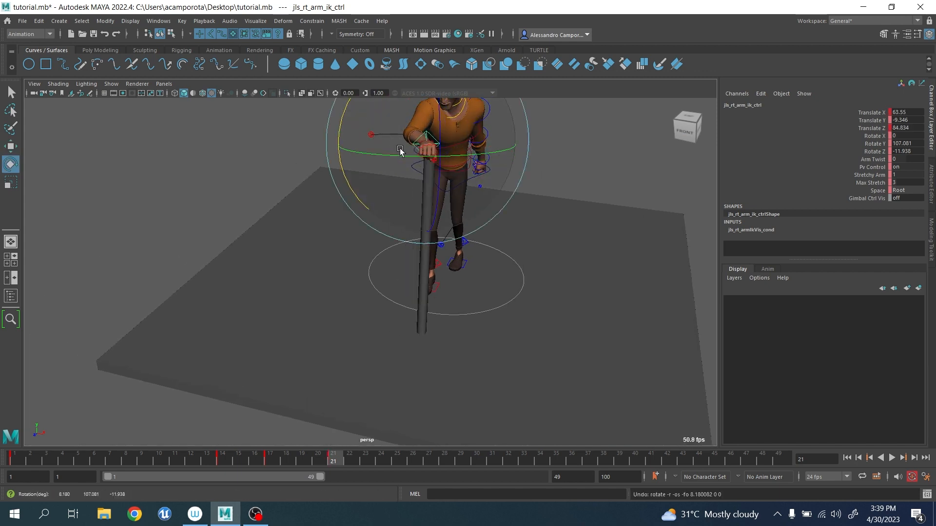
Create a locator at the scene origin and scale it uniformly to about 18.57.
alt+drag(410, 198, 319, 235)
click(254, 203)
alt+drag(255, 203, 340, 239)
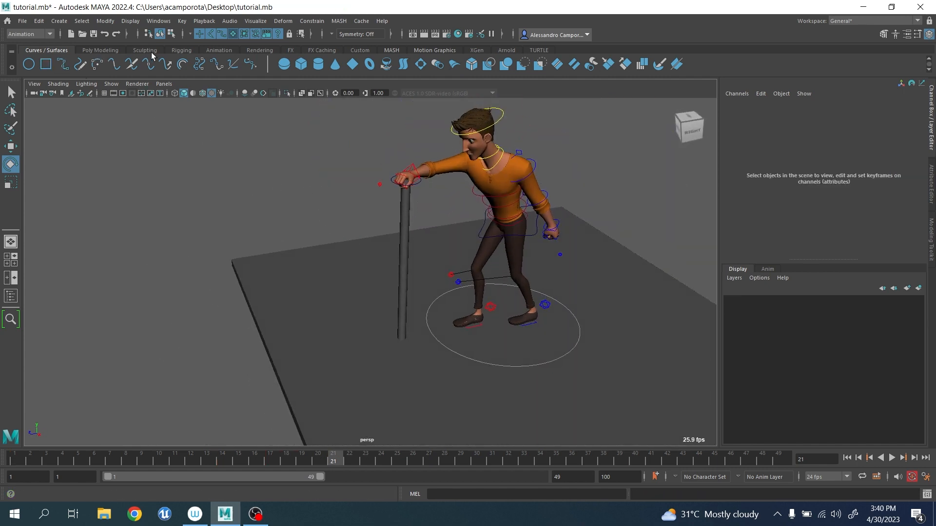
click(181, 50)
click(320, 64)
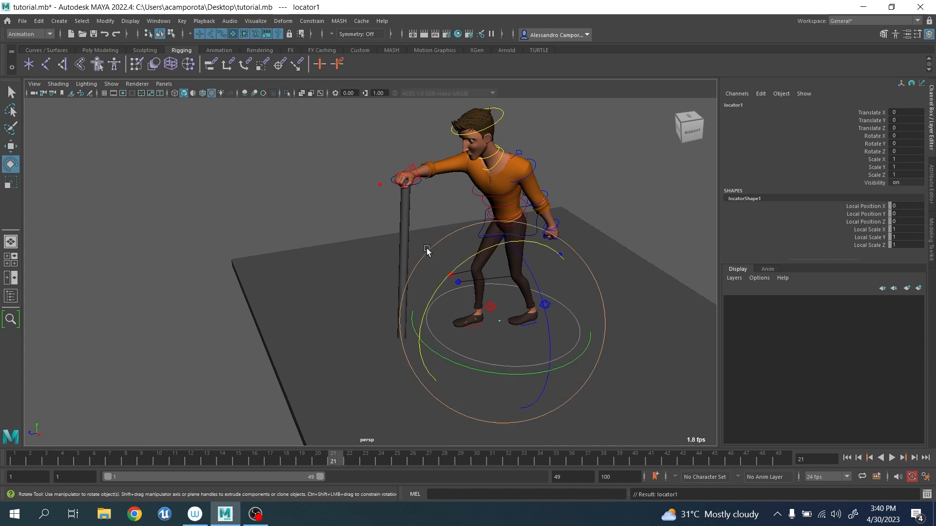
key(r)
drag(503, 319, 547, 370)
key(w)
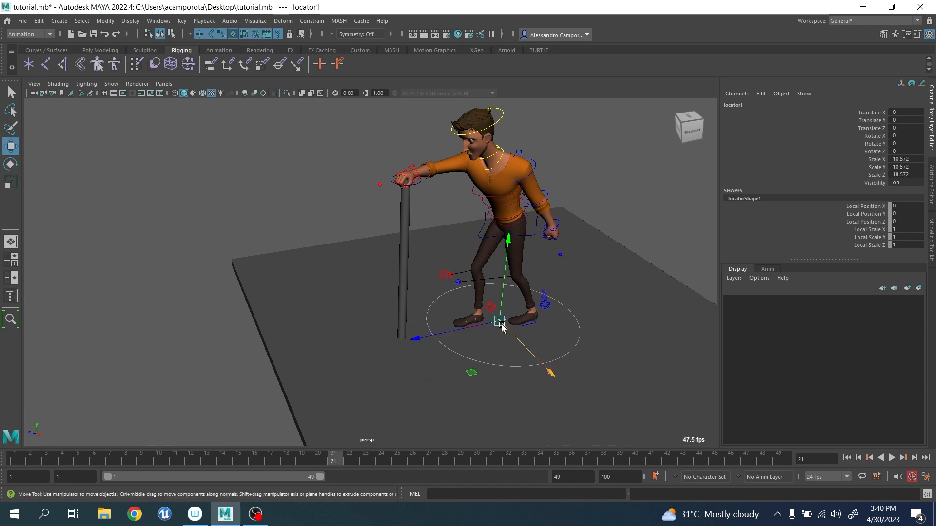
Place locator1 at the cane's lower tip, at about -4.04 in Translate X and 83.48 in Translate Z.
drag(476, 326, 379, 336)
alt+drag(379, 337, 474, 348)
scroll(446, 343, up, 4)
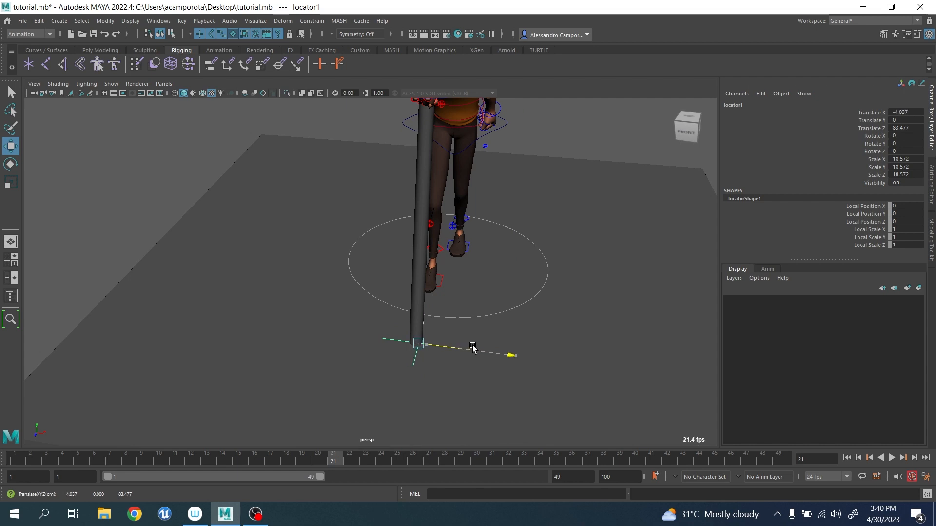
scroll(474, 348, down, 3)
Duplicate the tip locator and raise the copy to the gripping hand, at about -4.28, 135.98, 89.39.
mouse_move(466, 328)
alt+mouse_down()
mouse_move(430, 305)
mouse_move(342, 291)
mouse_move(337, 116)
alt+mouse_up()
alt+middle_drag(368, 186, 365, 198)
scroll(403, 210, up, 2)
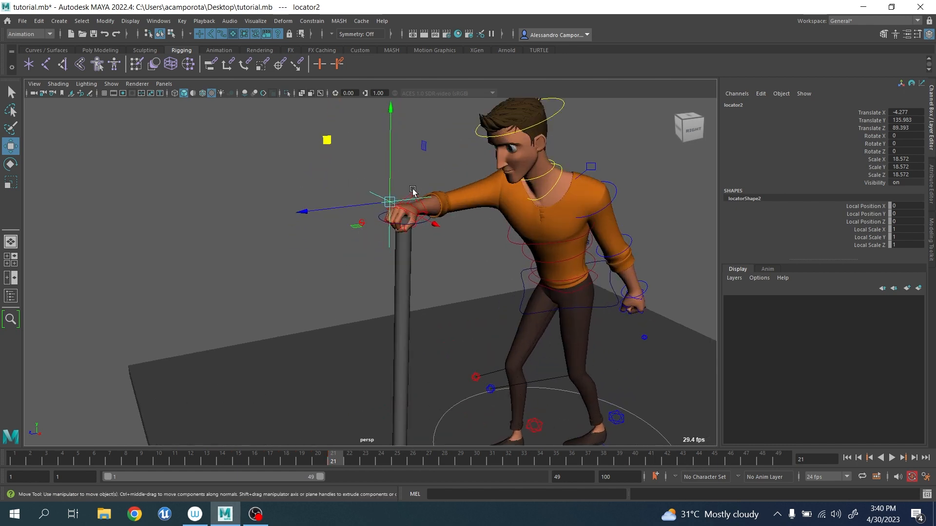
Align locator2 with the hand control by parenting it there, setting its translation and rotation to 0, and unparenting it.
click(412, 192)
key(p)
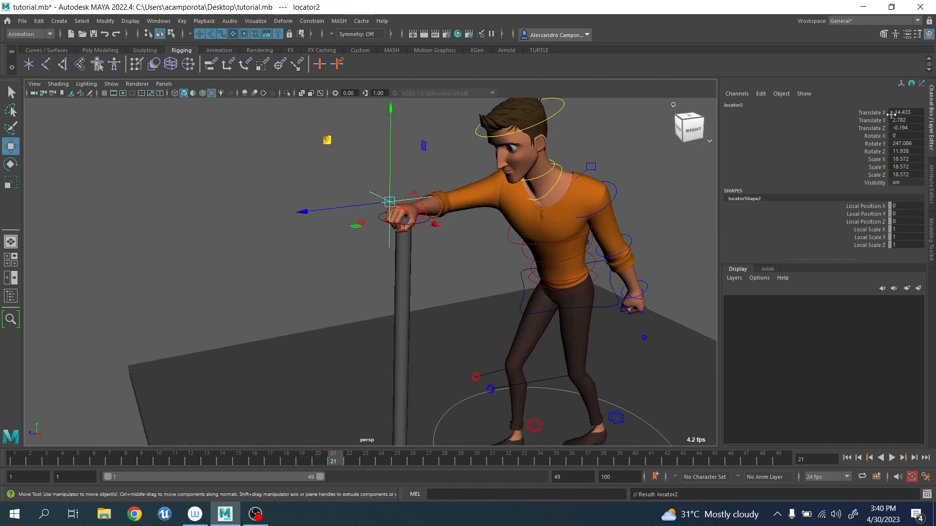
drag(903, 121, 905, 142)
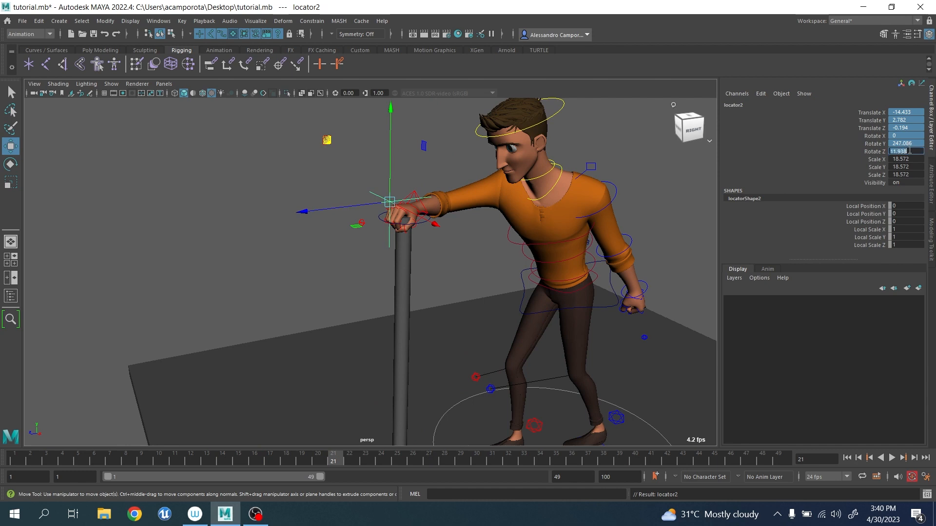
key(Return)
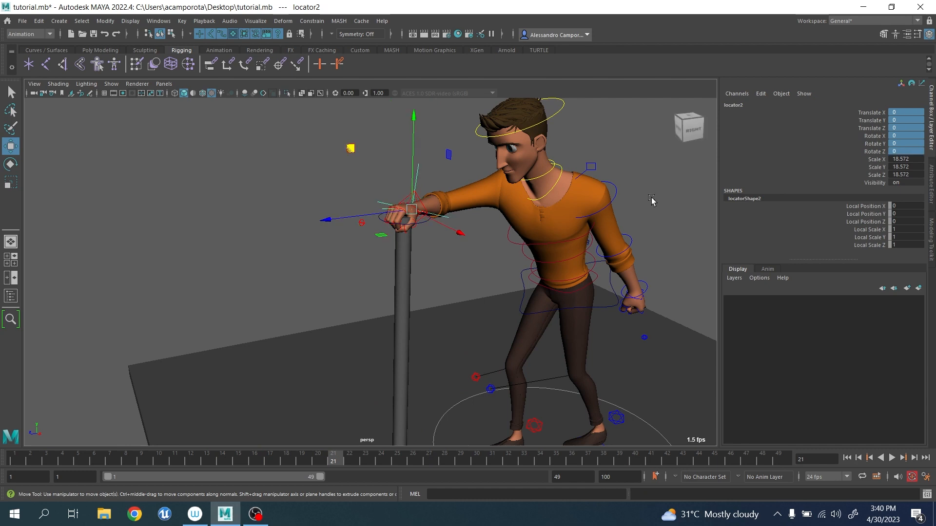
click(39, 21)
click(54, 253)
Parent the hand locator locator2 under locator1 at the cane's tip and clear the selection.
alt+middle_drag(413, 350, 344, 251)
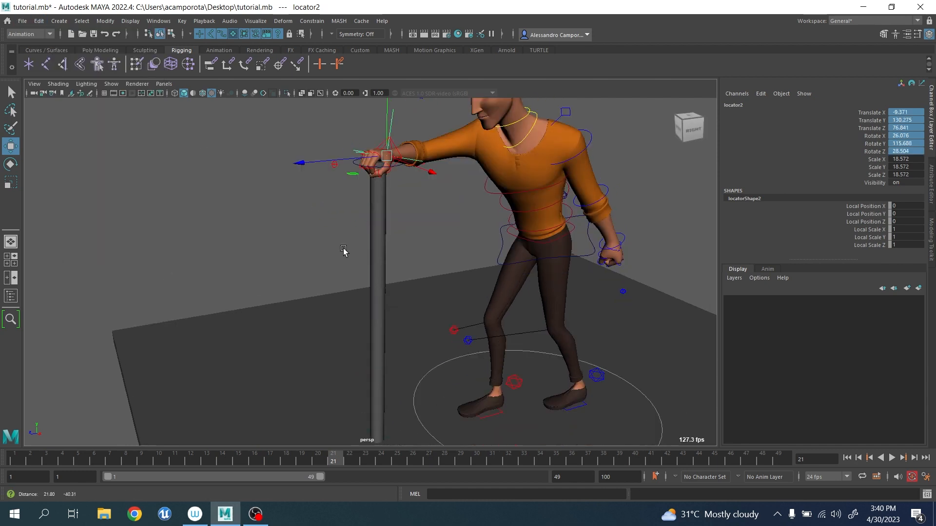
scroll(344, 251, down, 5)
alt+drag(408, 319, 383, 307)
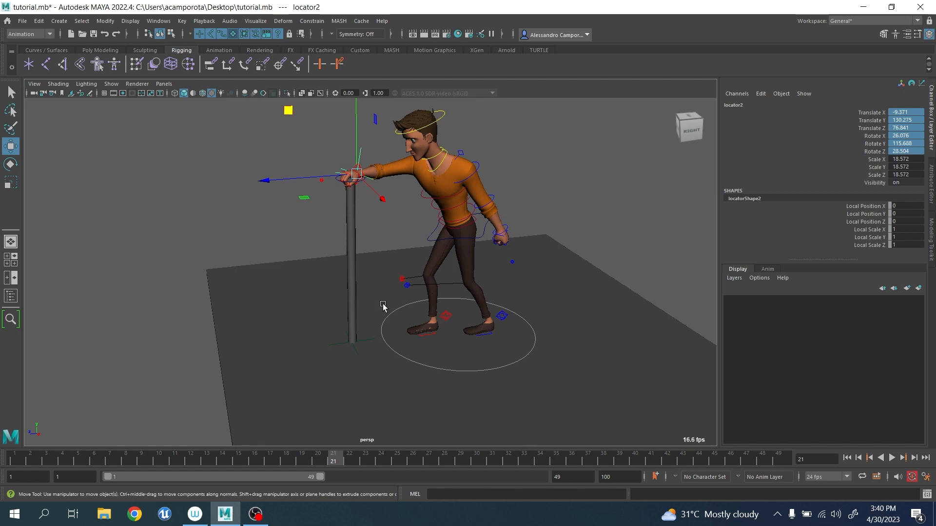
click(367, 341)
key(Down)
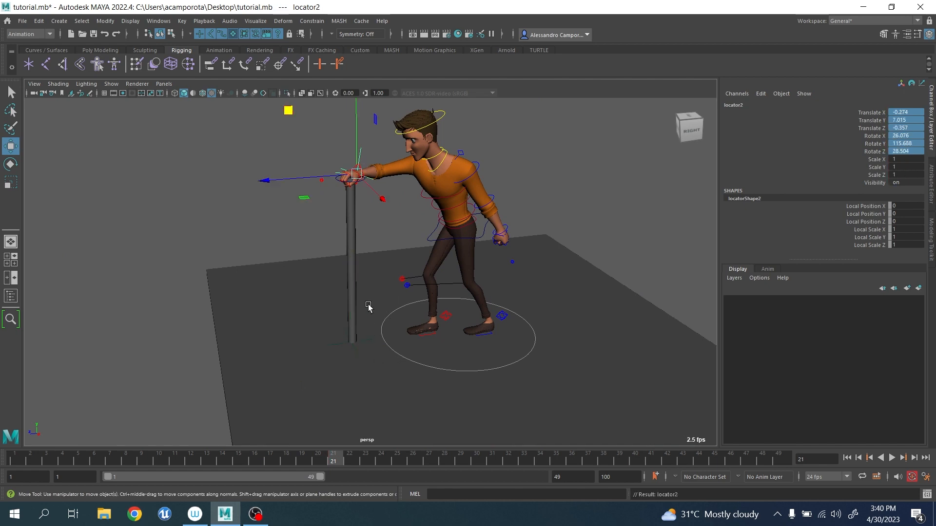
click(382, 225)
Play back the cane animation from the start, stop at frame 37, and examine the hand relative to its locator.
scroll(380, 253, up, 5)
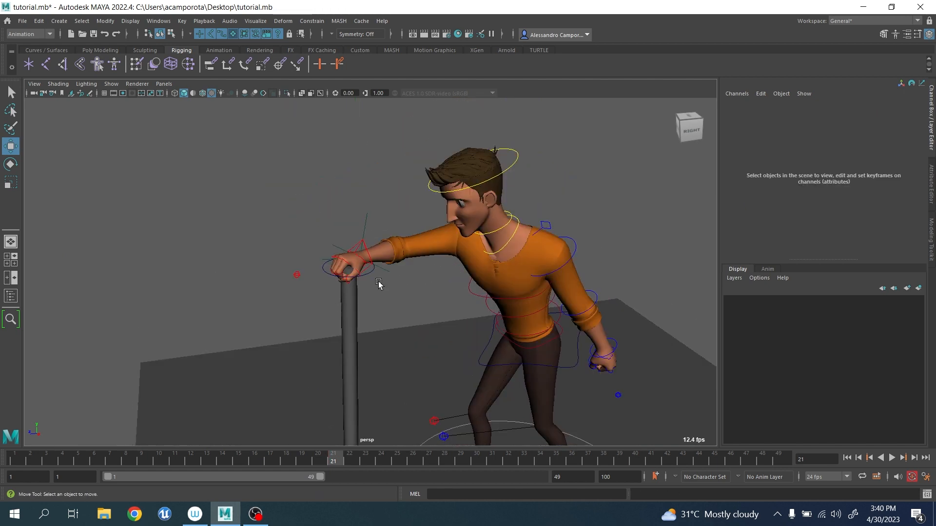
scroll(379, 281, down, 5)
drag(18, 457, 0, 424)
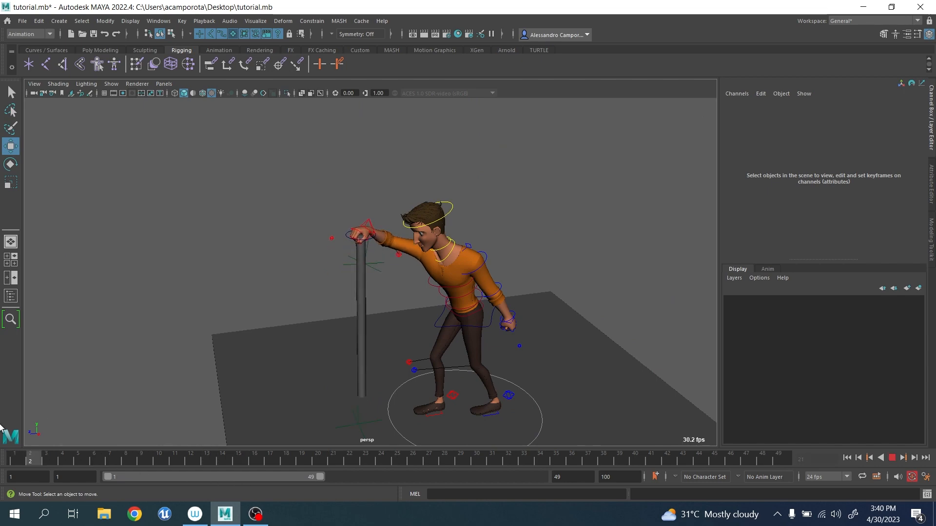
key(alt+v)
scroll(415, 301, up, 5)
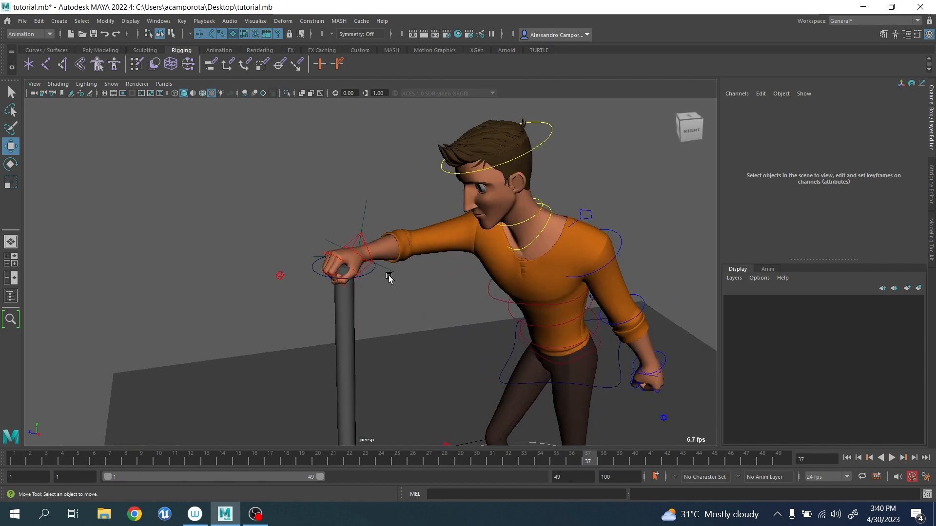
At frame 37, parent-constrain locator2 to the hand control jls_rt_arm_ik_ctrl on all translate and rotate axes, without maintaining offset.
scroll(388, 278, down, 3)
scroll(391, 273, up, 3)
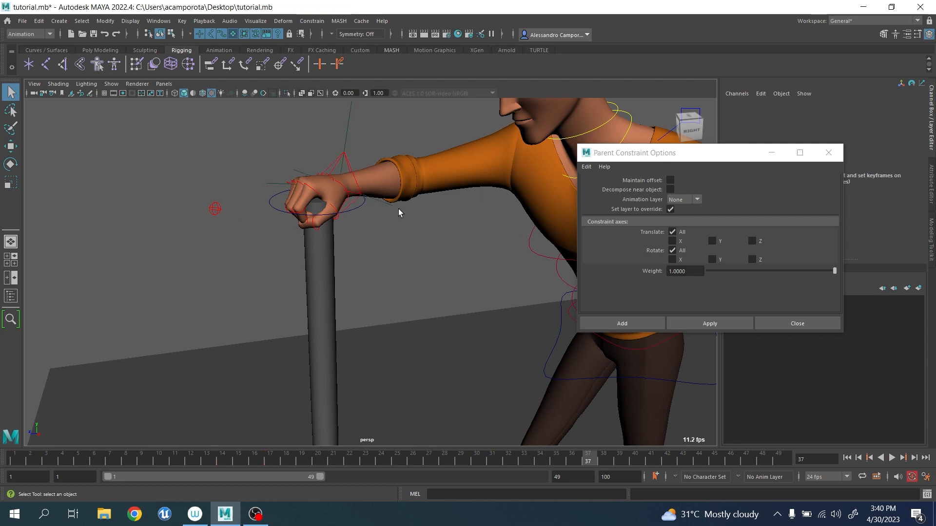
alt+middle_drag(399, 212, 391, 266)
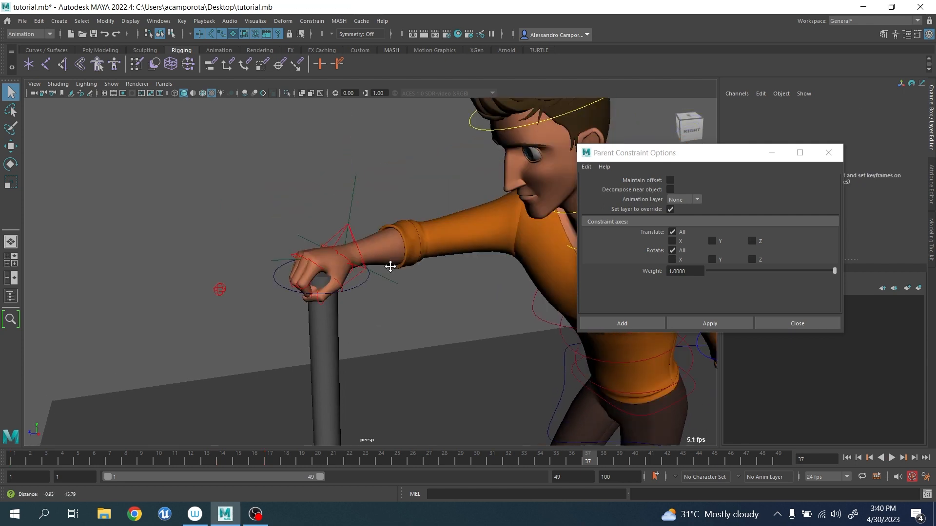
click(354, 240)
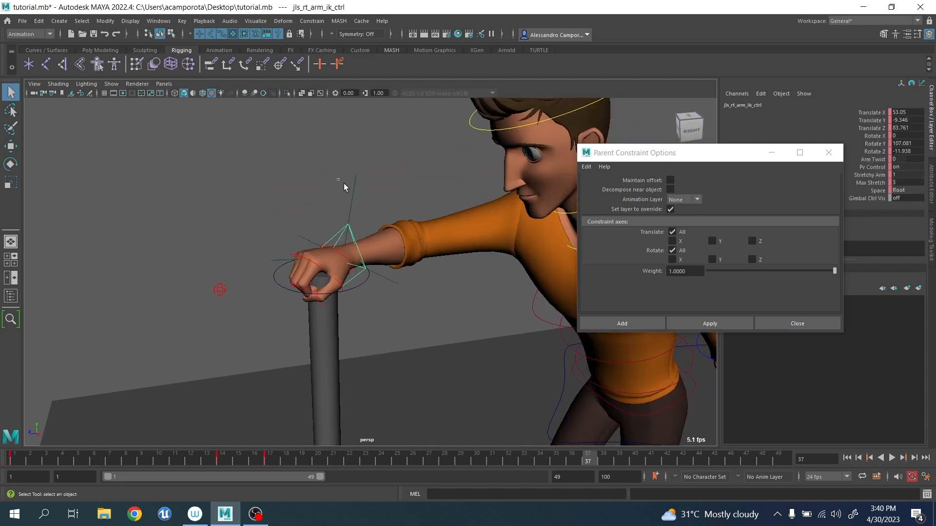
click(704, 322)
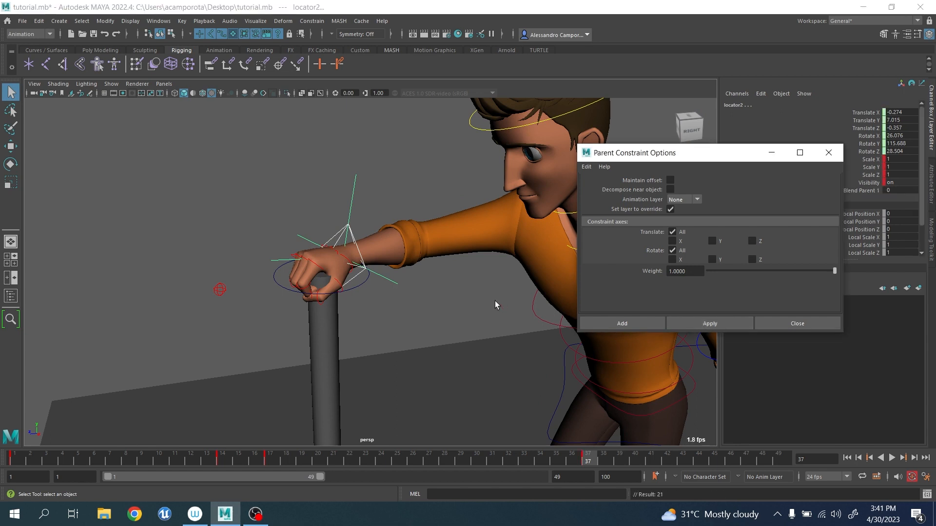
Set locator2's Blend Parent 1 to 1, check playback up to frame 40, and keep only locator2 selected.
click(860, 191)
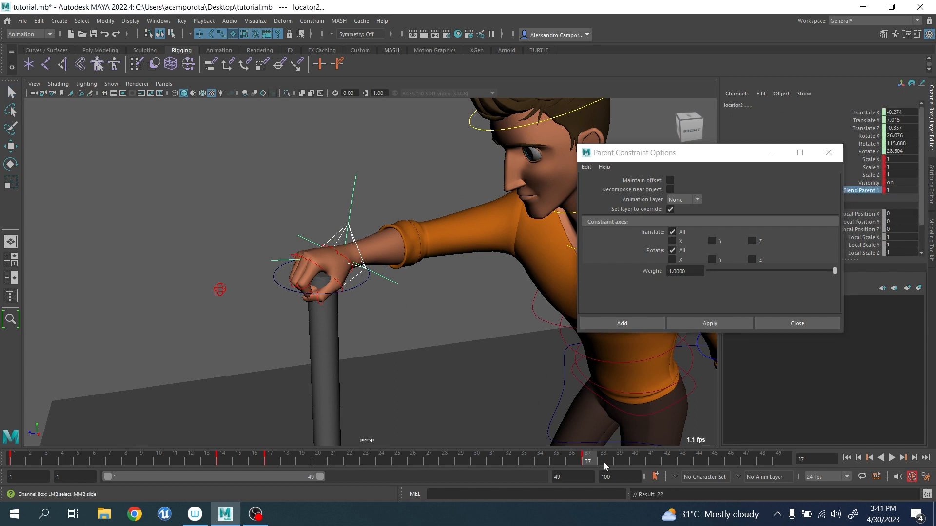
drag(533, 458, 639, 460)
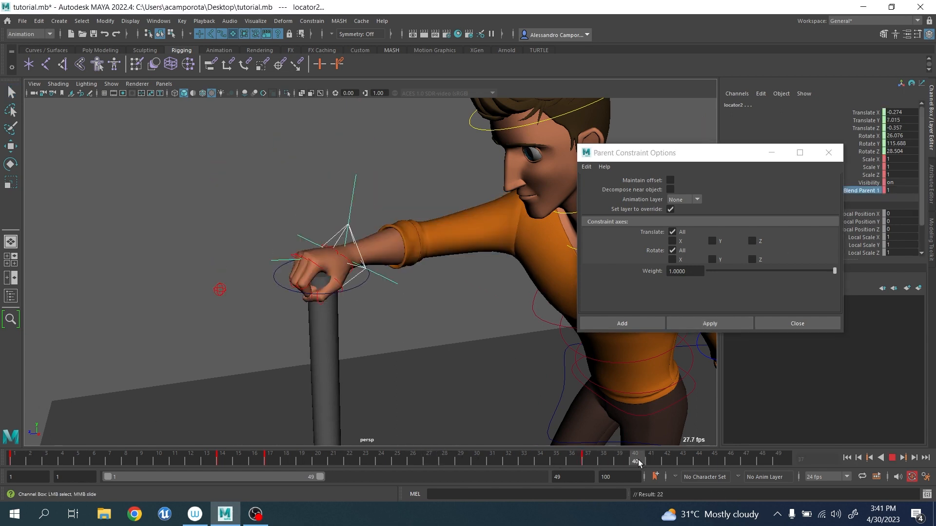
click(332, 205)
drag(377, 193, 378, 194)
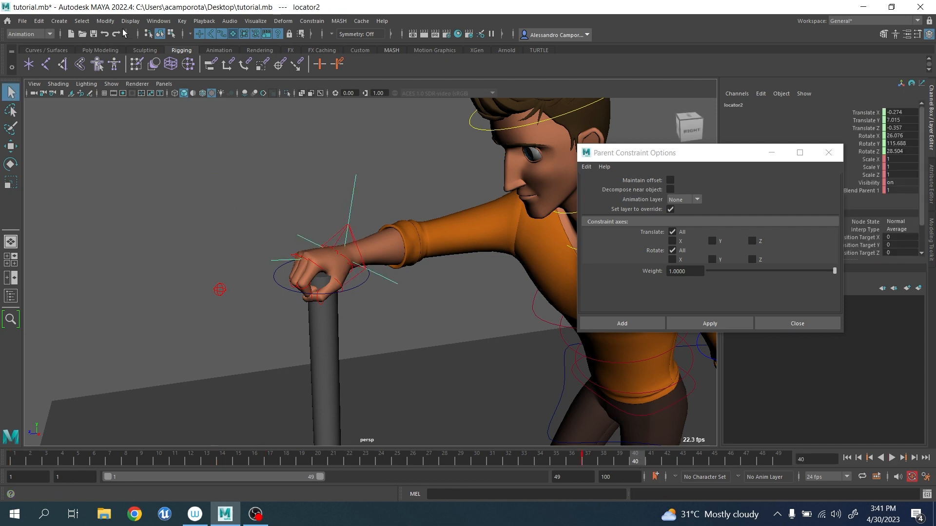
Bake the simulation on locator2 across the playback range and reselect locator2.
click(183, 22)
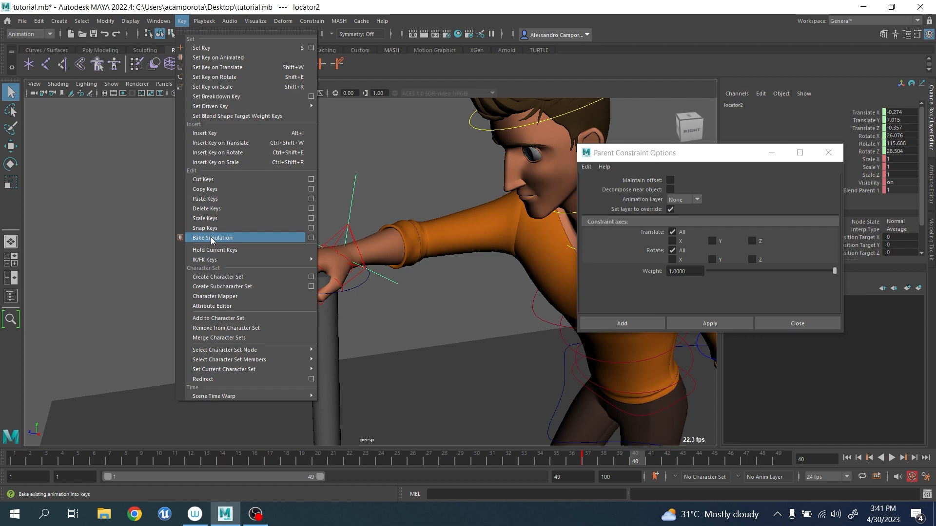
click(212, 237)
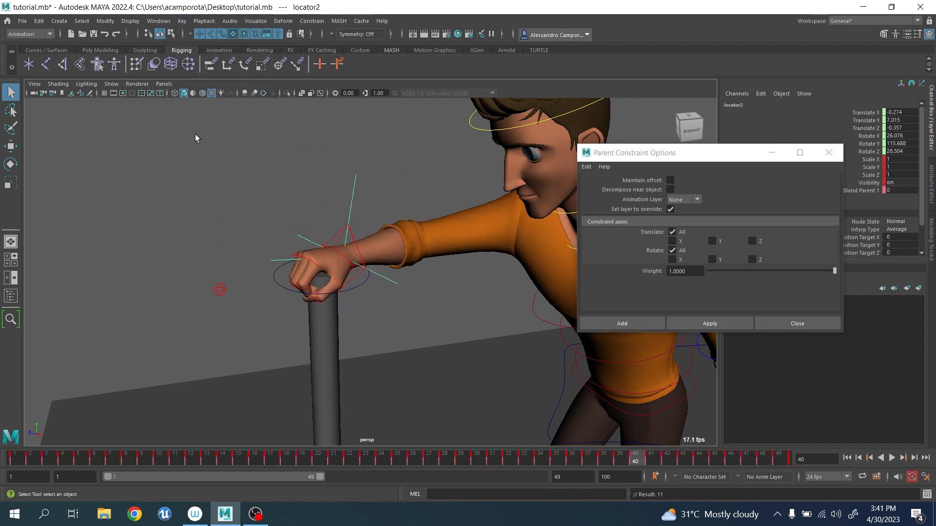
click(337, 194)
click(352, 202)
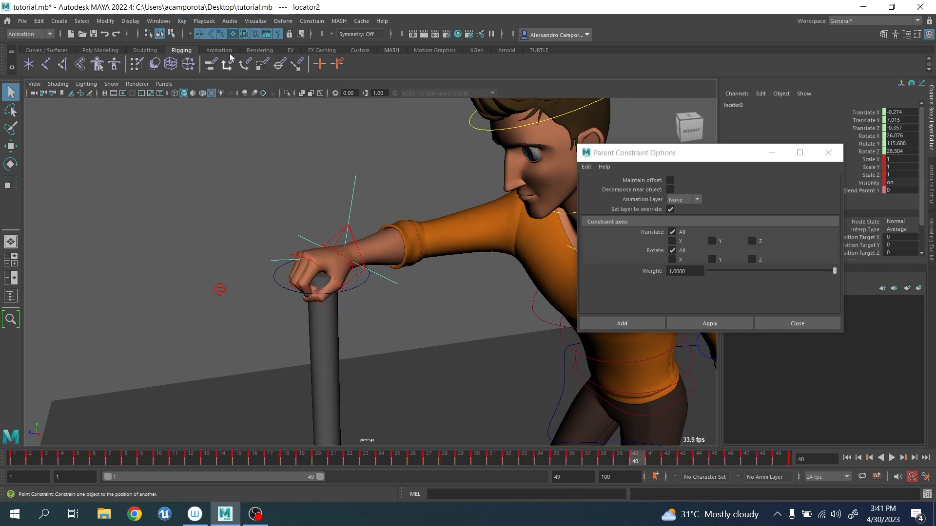
Delete locator2_parentConstraint1 from locator2 in the Outliner, and close the Outliner and the Parent Constraint options.
click(162, 23)
click(184, 141)
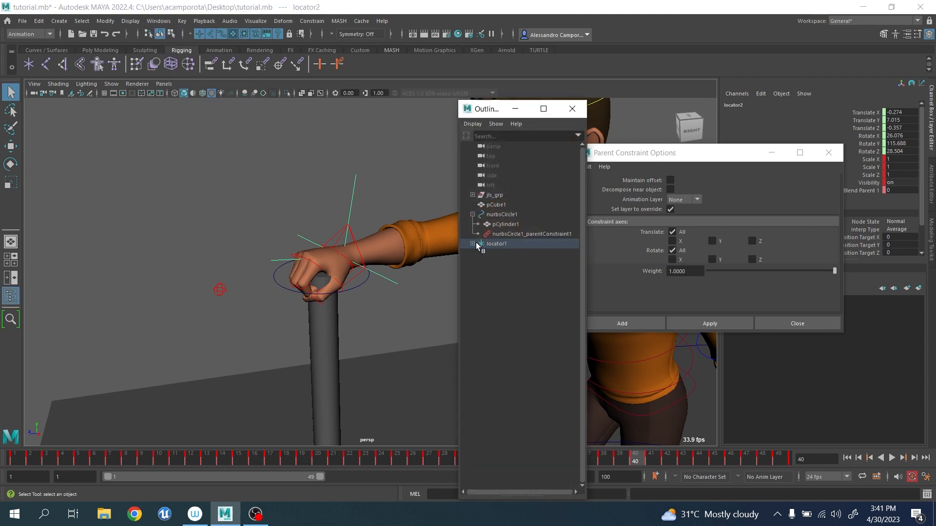
click(472, 243)
click(478, 253)
click(506, 263)
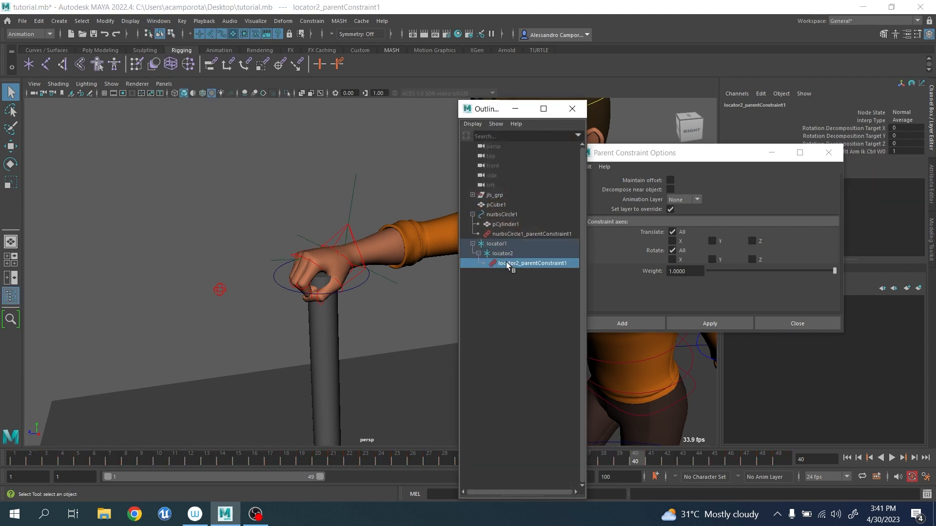
key(Delete)
click(828, 152)
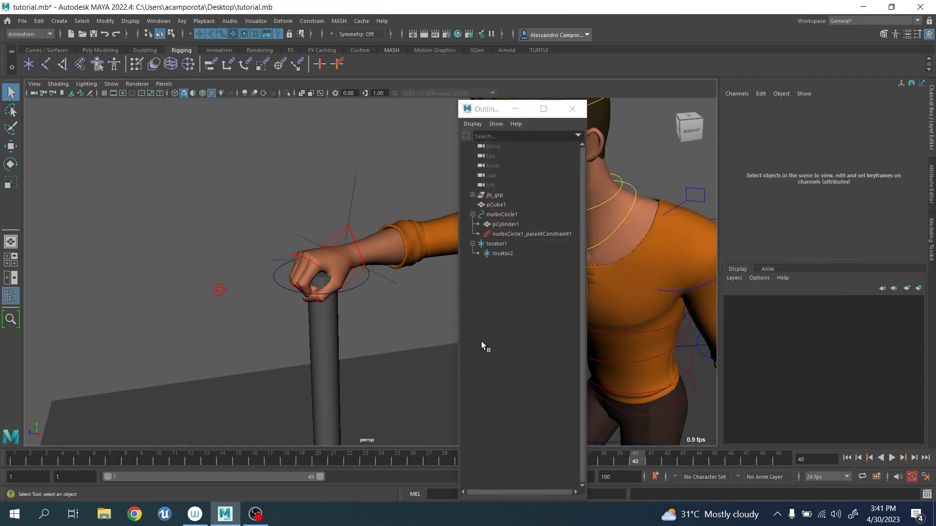
click(572, 109)
At frame 1, parent-constrain the hand control jls_rt_arm_ik_ctrl to locator2 and set a key on the selection.
scroll(572, 159, down, 5)
drag(32, 457, 2, 457)
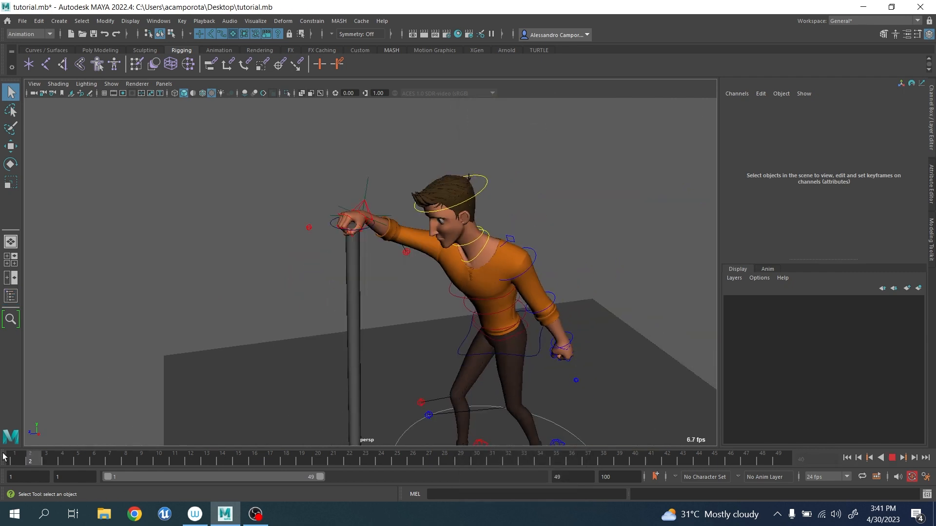
scroll(335, 328, up, 5)
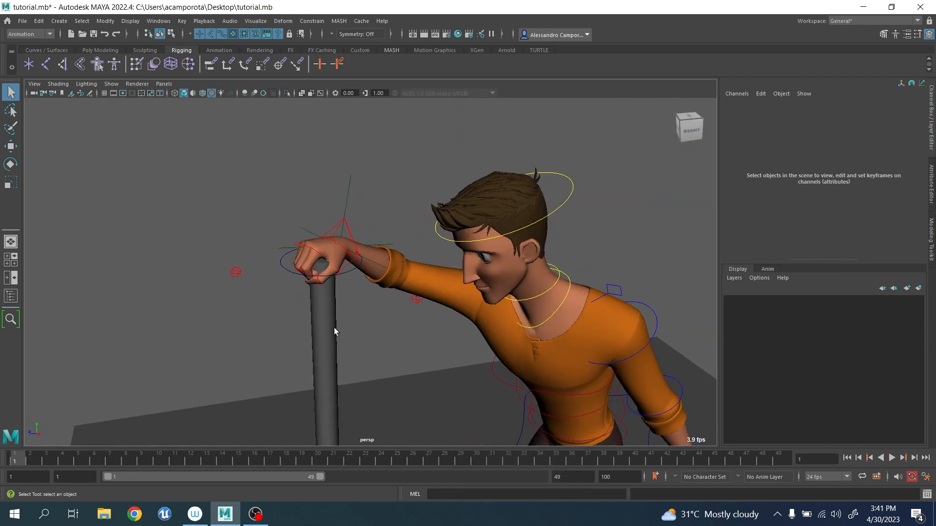
click(377, 250)
click(377, 217)
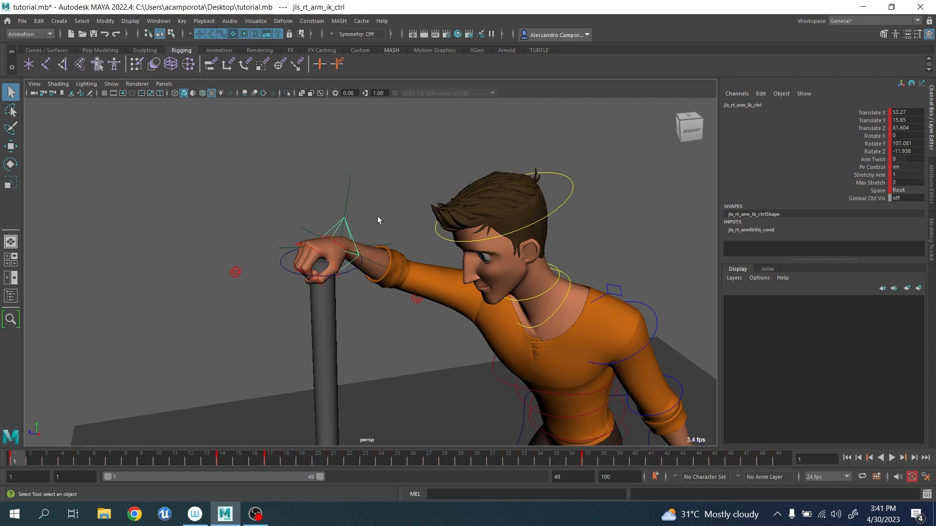
scroll(412, 261, up, 5)
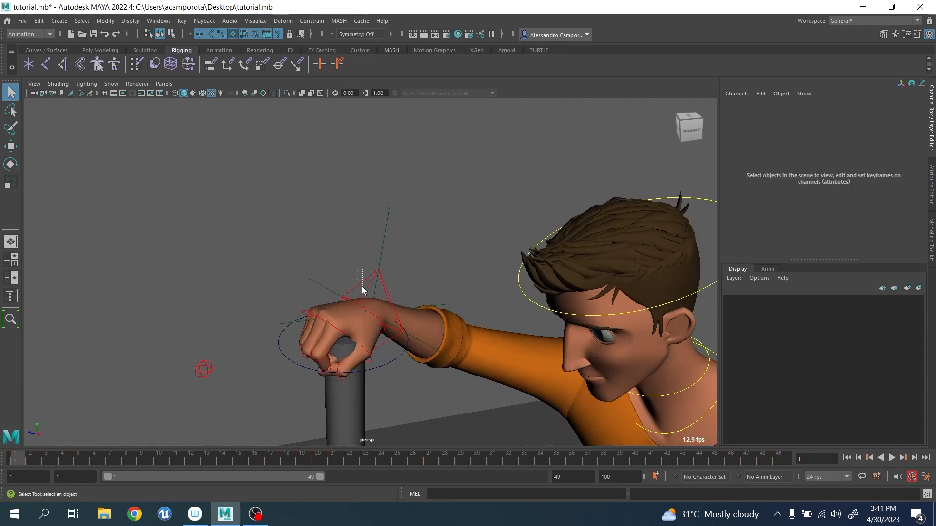
click(384, 244)
click(389, 298)
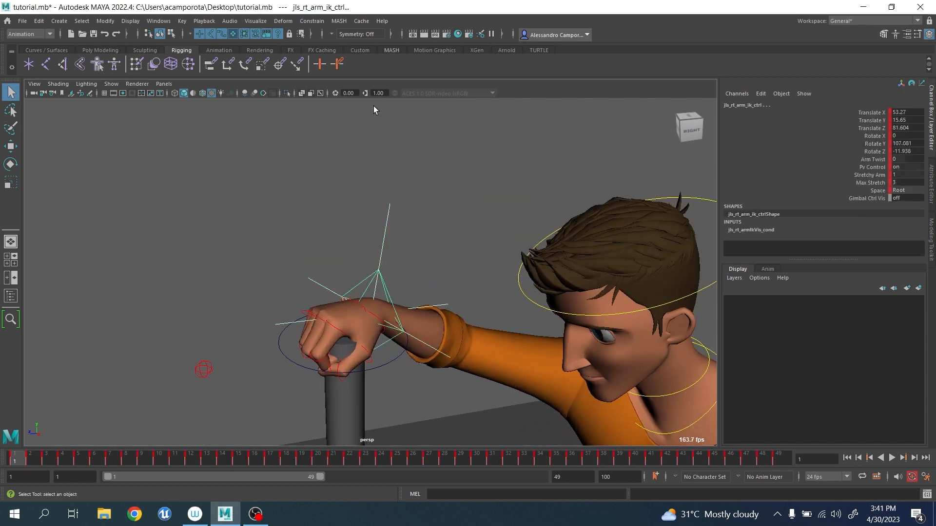
click(312, 21)
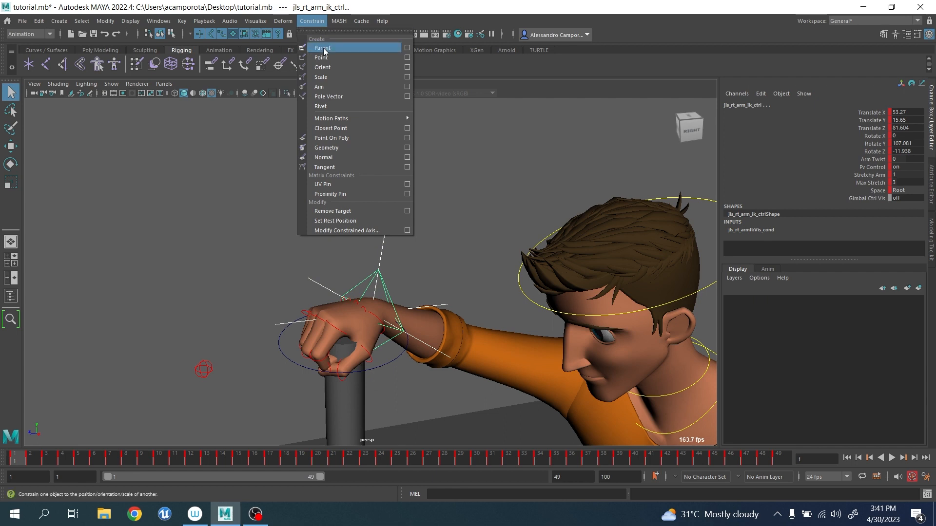
click(322, 48)
key(s)
Try raising locator2 to move the hand and cane, and undo the move.
alt+right_drag(431, 199, 367, 225)
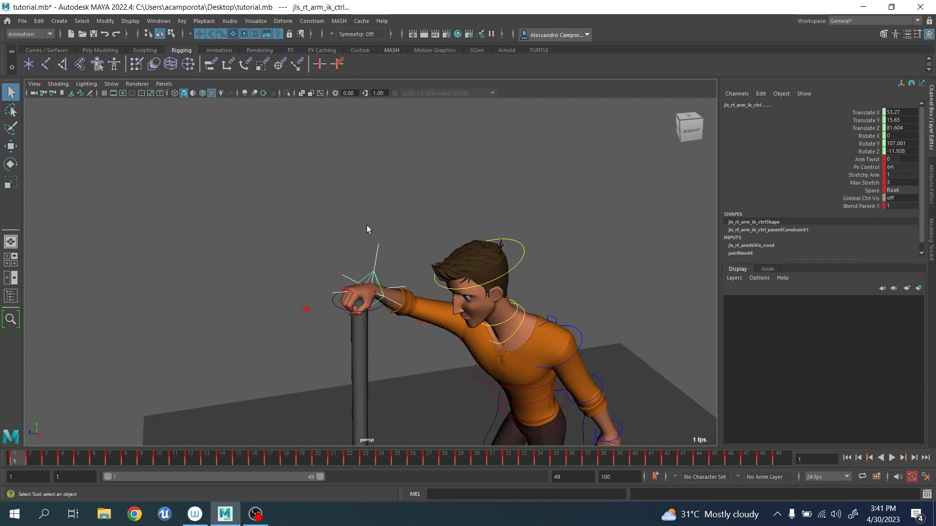
click(378, 249)
key(w)
drag(367, 287, 368, 253)
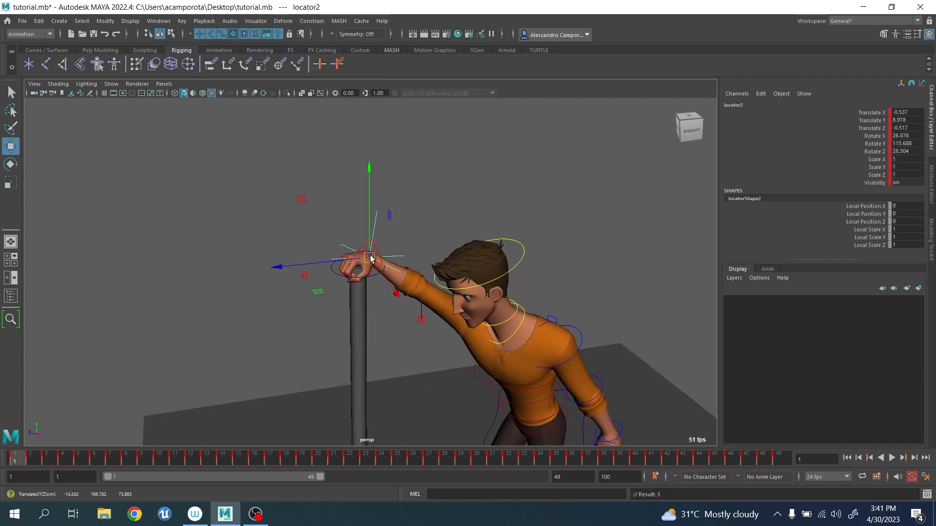
key(ctrl+z)
Play back the animation with the full cane in view and stop at frame 21.
alt+right_drag(467, 288, 302, 385)
alt+middle_drag(240, 434, 232, 304)
key(alt+v)
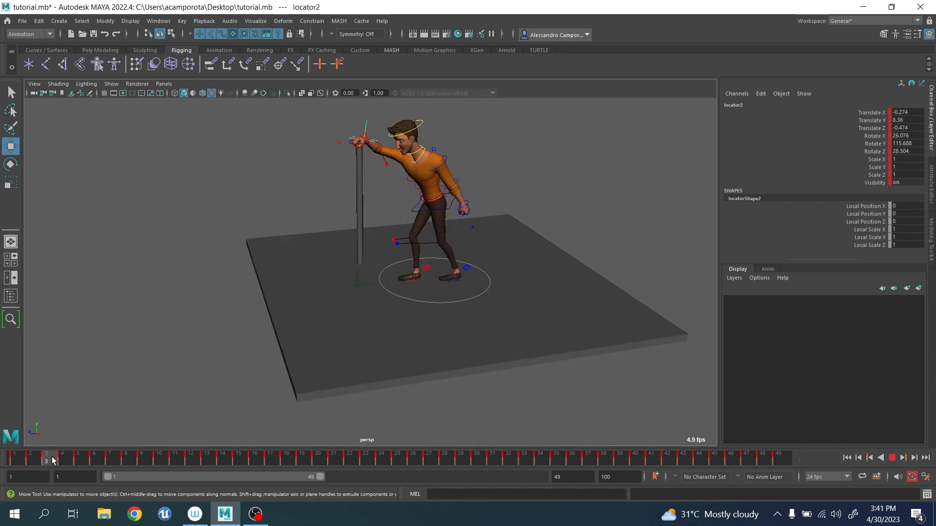
click(336, 455)
alt+right_drag(341, 415, 370, 369)
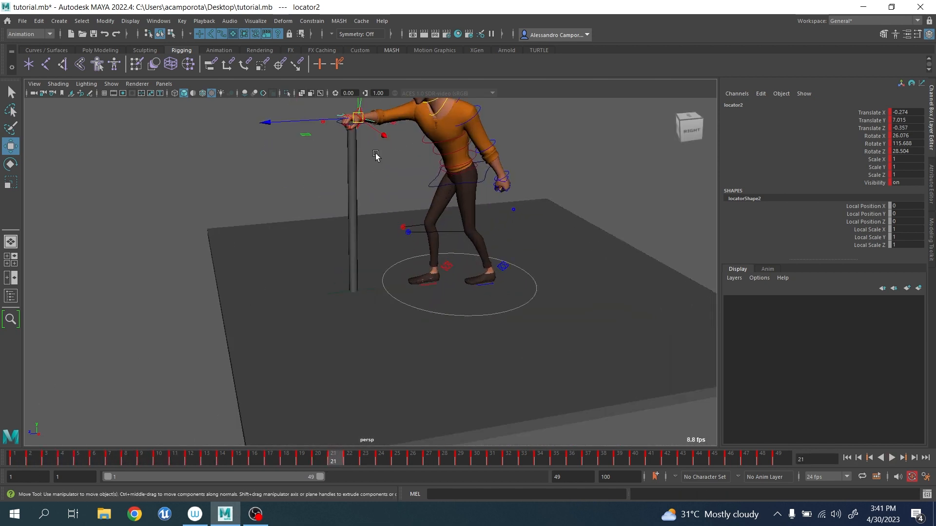
Select locator1 at the cane's lower tip and set keys on it at frames 16, 18, 21, 25 and 30.
alt+middle_drag(373, 150, 385, 208)
alt+drag(336, 298, 389, 325)
alt+middle_drag(389, 326, 391, 293)
alt+right_drag(385, 311, 429, 341)
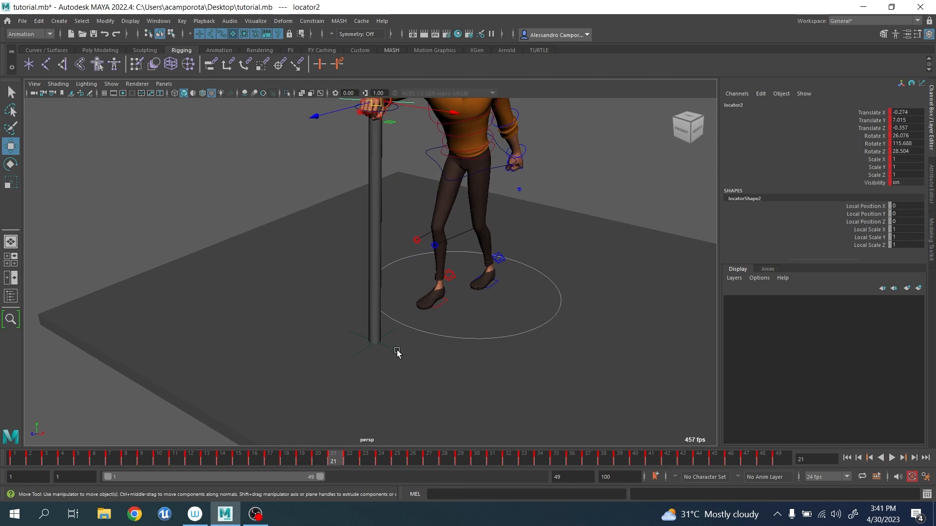
click(392, 333)
alt+middle_drag(397, 309, 391, 358)
drag(317, 461, 287, 462)
key(s)
drag(286, 462, 477, 461)
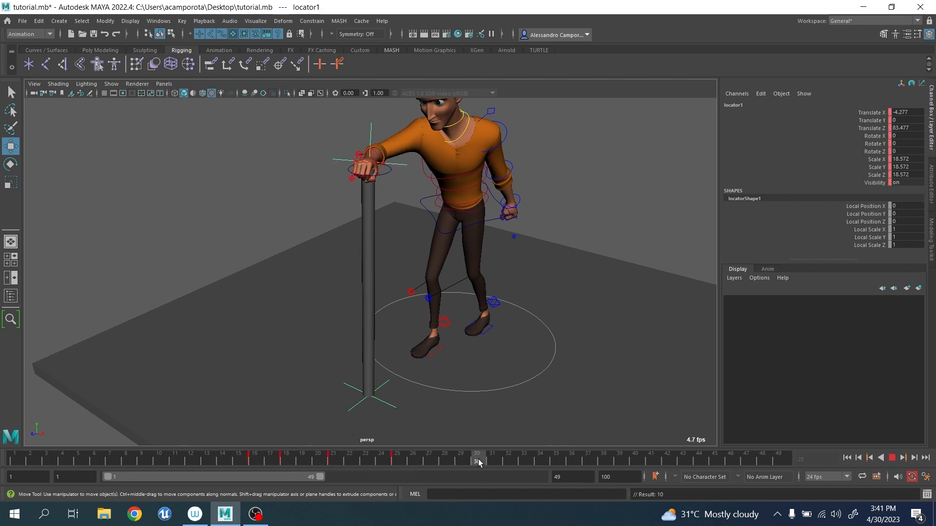
key(s)
Starting from frame 16, rotate locator1 slightly at its frame 18 key, and go through the keys at frames 21 and 25.
click(260, 457)
key(e)
alt+drag(375, 383, 440, 379)
key(e)
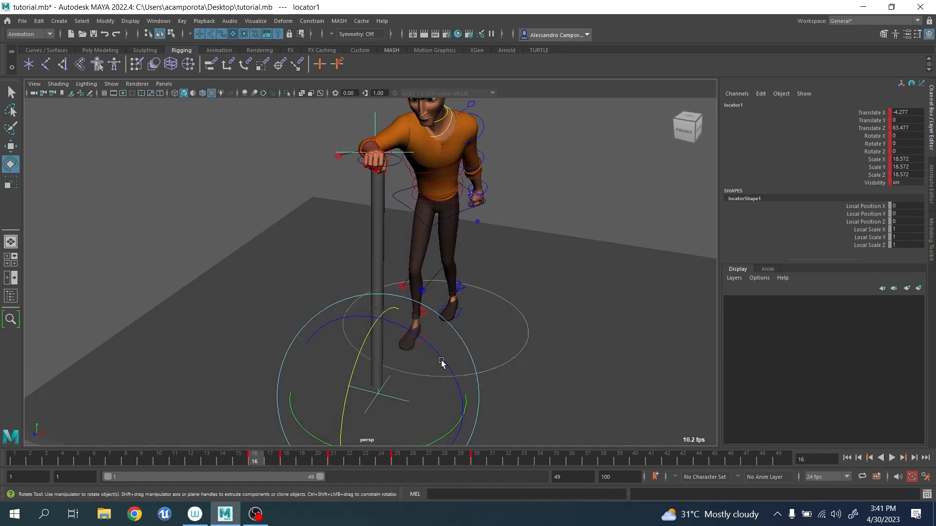
key(period)
mouse_move(420, 337)
mouse_down()
mouse_move(399, 328)
mouse_move(414, 332)
mouse_up()
click(334, 457)
click(399, 459)
Play back the cane pivoting from its lower tip and scrub from frame 18 to frame 30.
drag(231, 459, 159, 438)
alt+drag(302, 352, 246, 348)
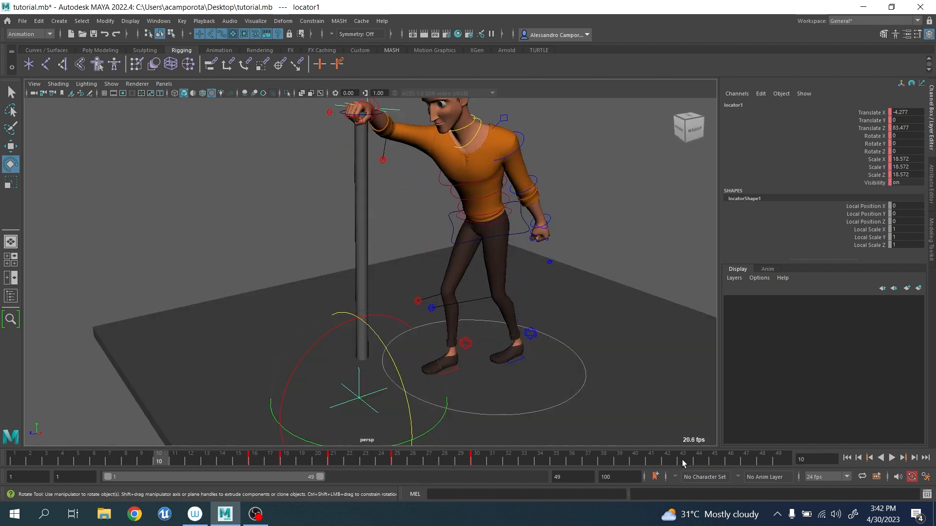
click(891, 458)
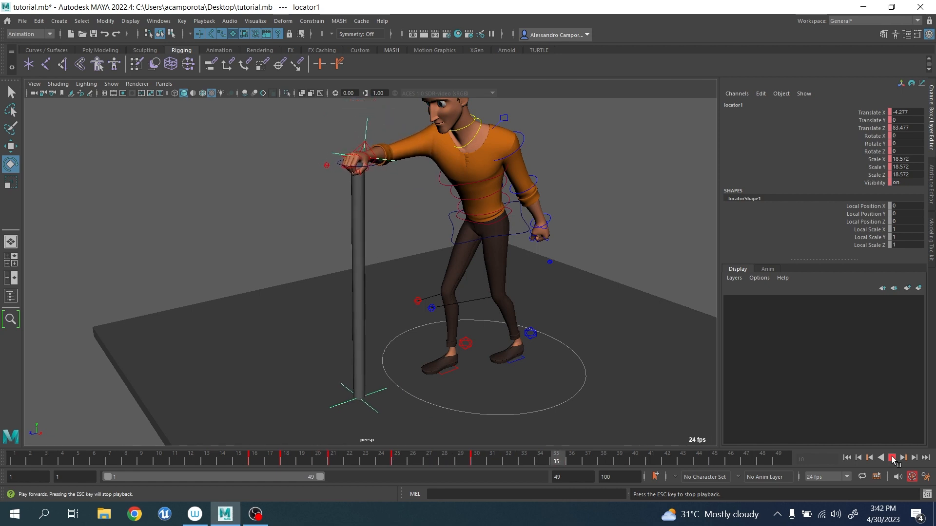
click(891, 458)
drag(280, 463, 477, 468)
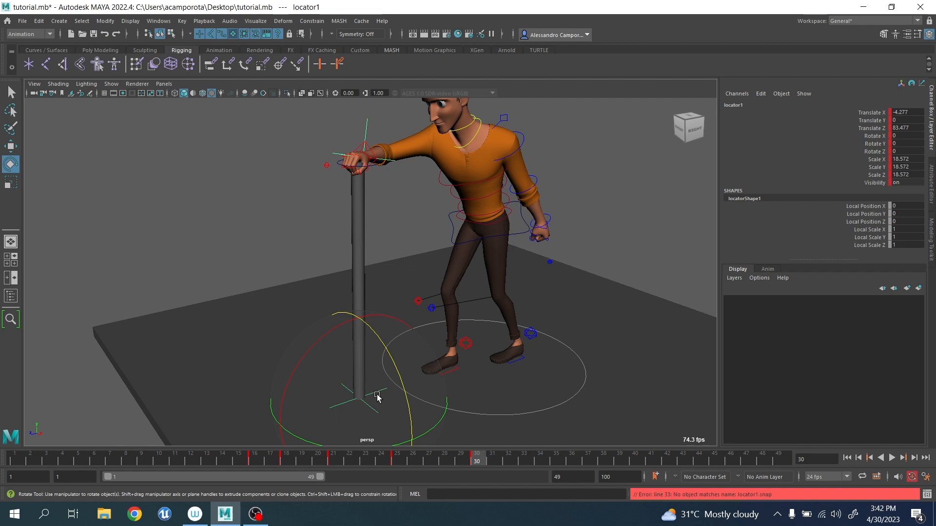
Select the hand control jls_rt_arm_ik_ctrl and bake its simulation to keys.
key(q)
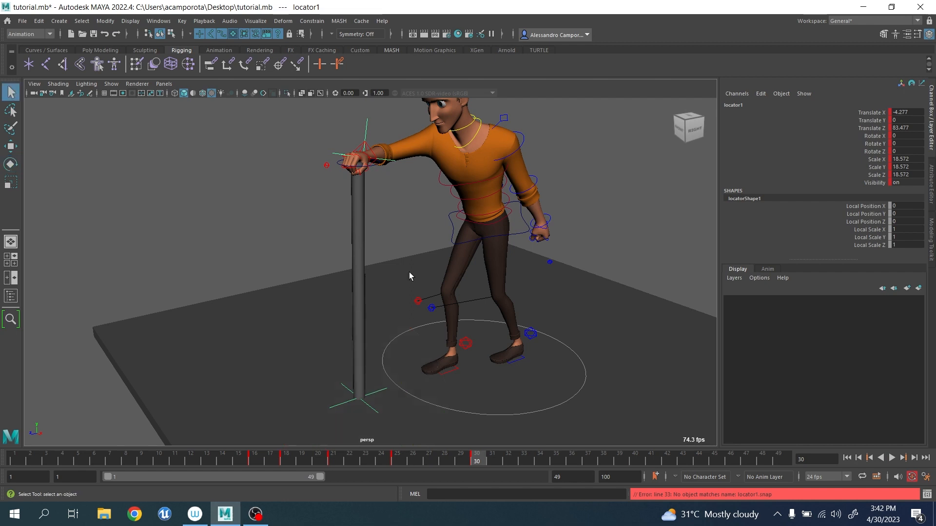
click(370, 149)
alt+middle_drag(376, 177, 432, 304)
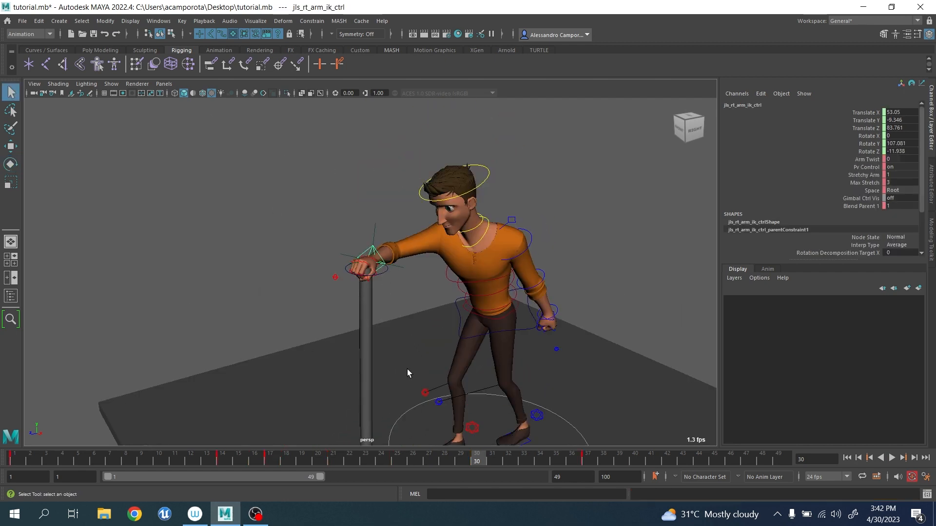
click(181, 21)
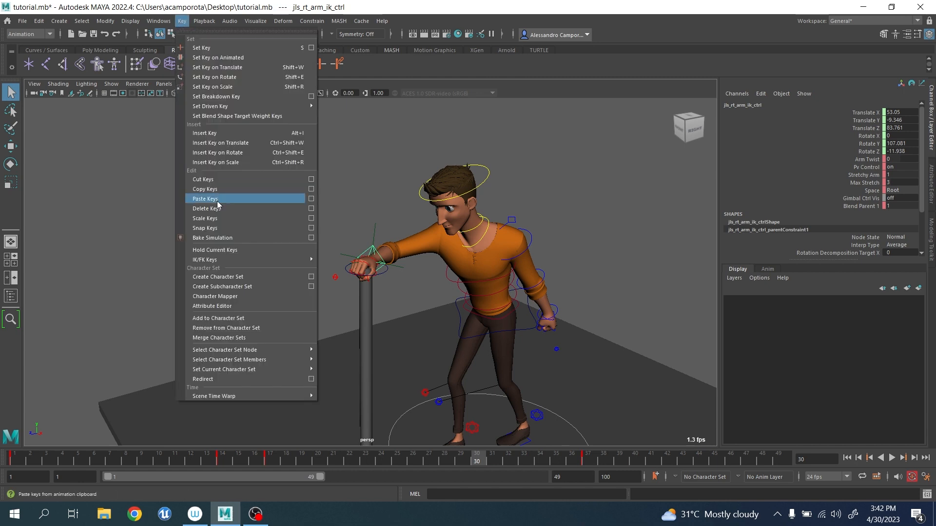
click(218, 239)
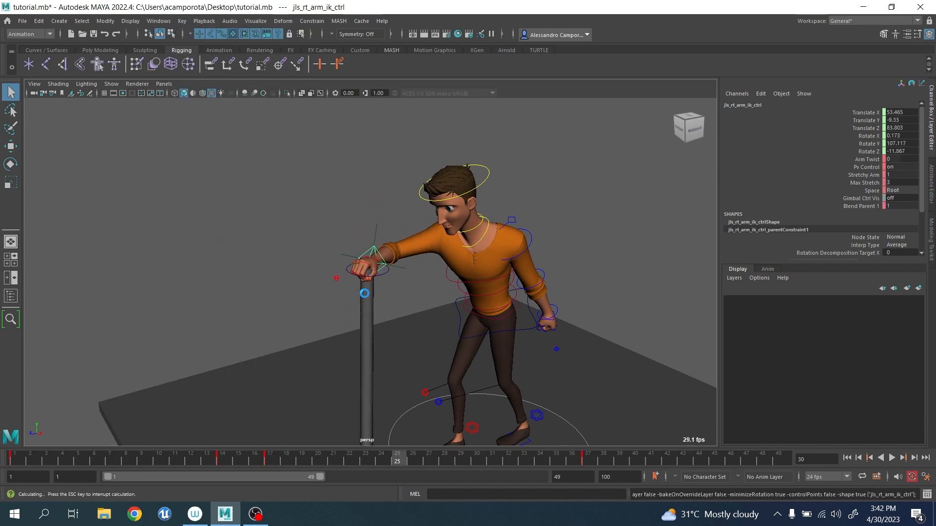
Delete locator2 at the hand and locator1 at the cane's lower tip.
click(379, 233)
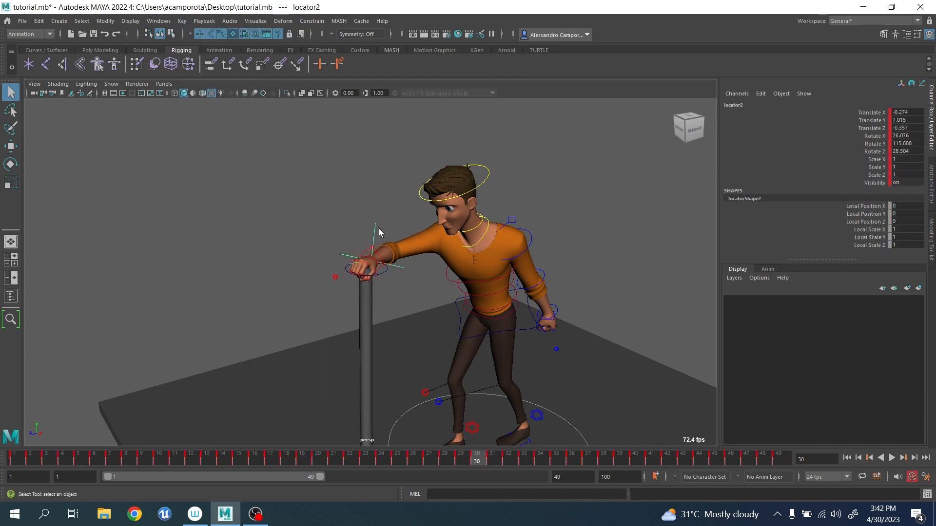
key(Delete)
scroll(402, 294, down, 3)
alt+middle_drag(415, 315, 423, 236)
alt+drag(423, 236, 393, 239)
click(383, 321)
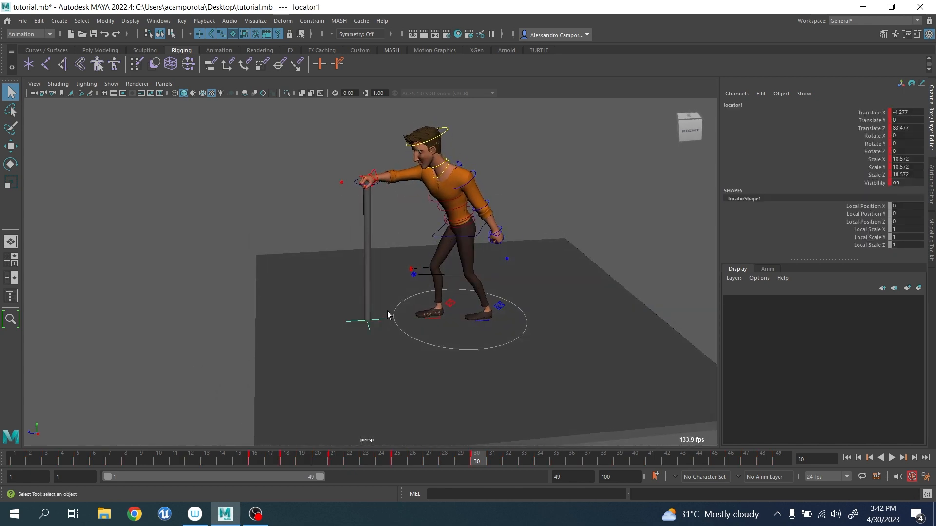
click(389, 312)
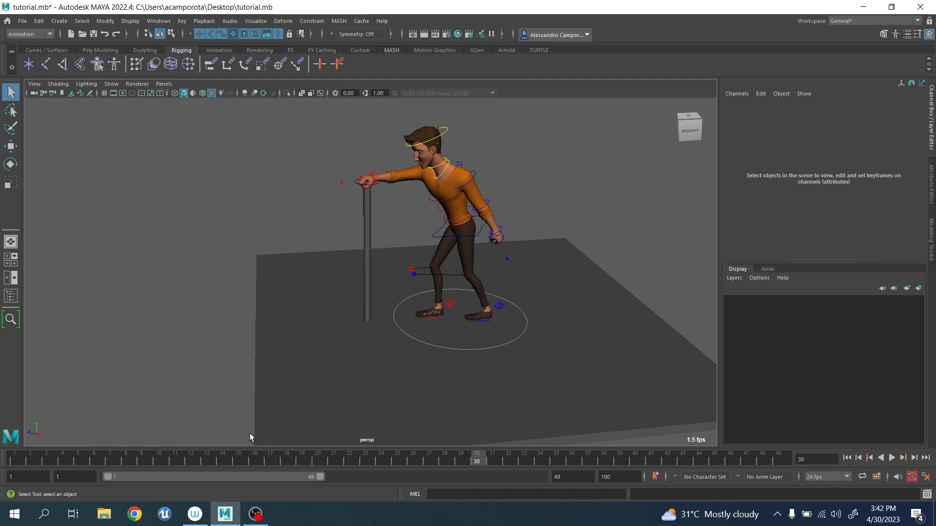
Play back the baked animation, stop at frame 41, and examine the hand and cane from the front.
key(alt+v)
key(alt+v)
alt+drag(536, 370, 426, 363)
scroll(437, 360, up, 4)
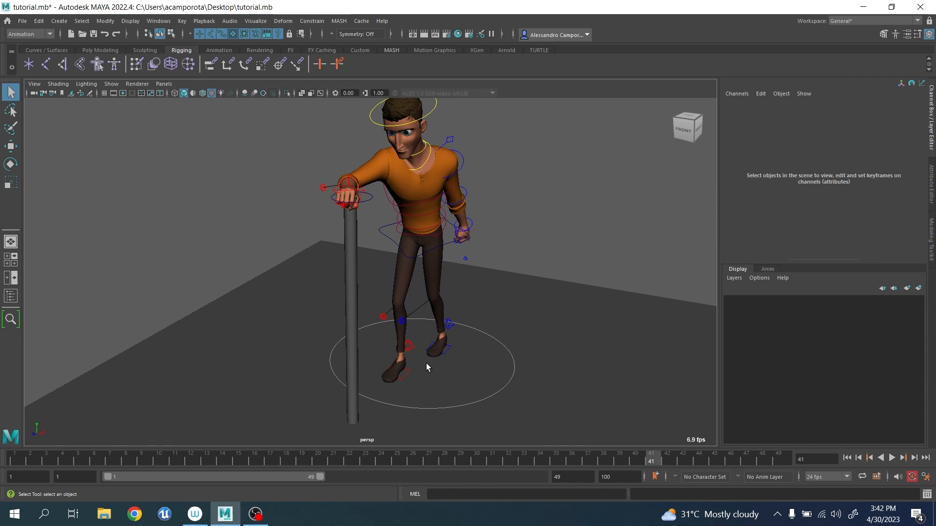